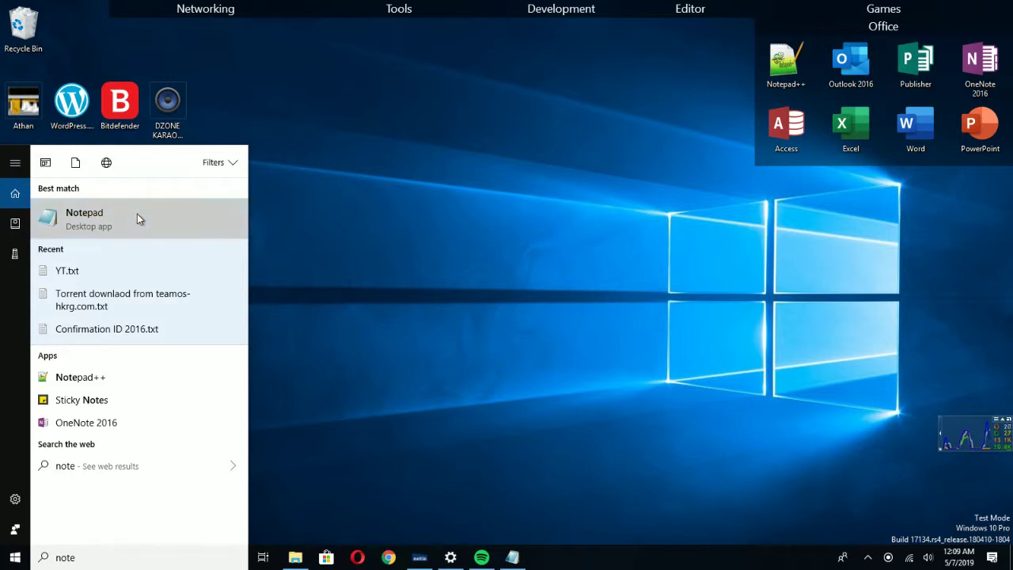
# Open Notepad and write "Hi, I will show tips to create your movie folder interseting.. let's see how was the reslutss.. ^_^".
pyautogui.click(137, 214)
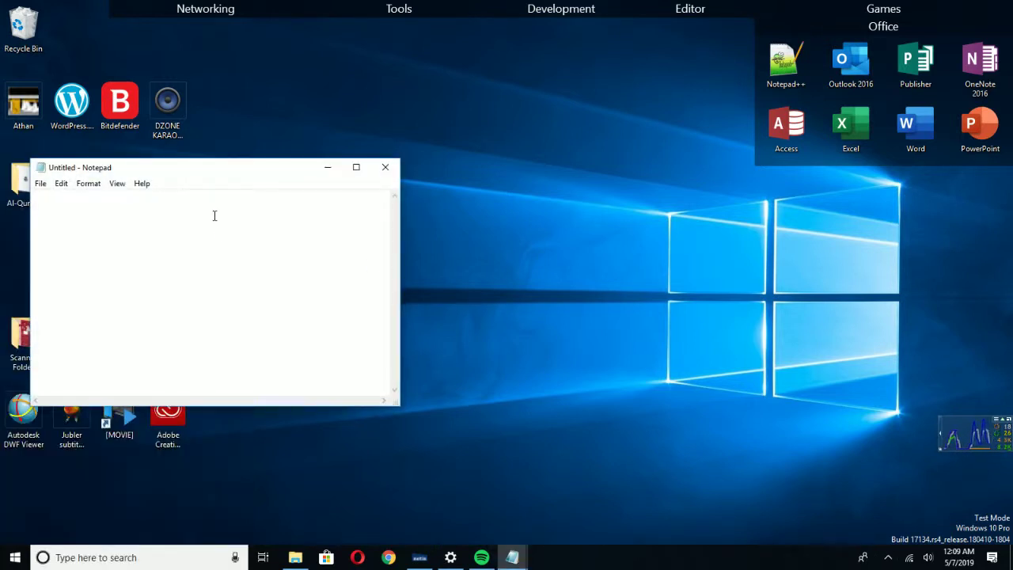
pyautogui.write('Hi')
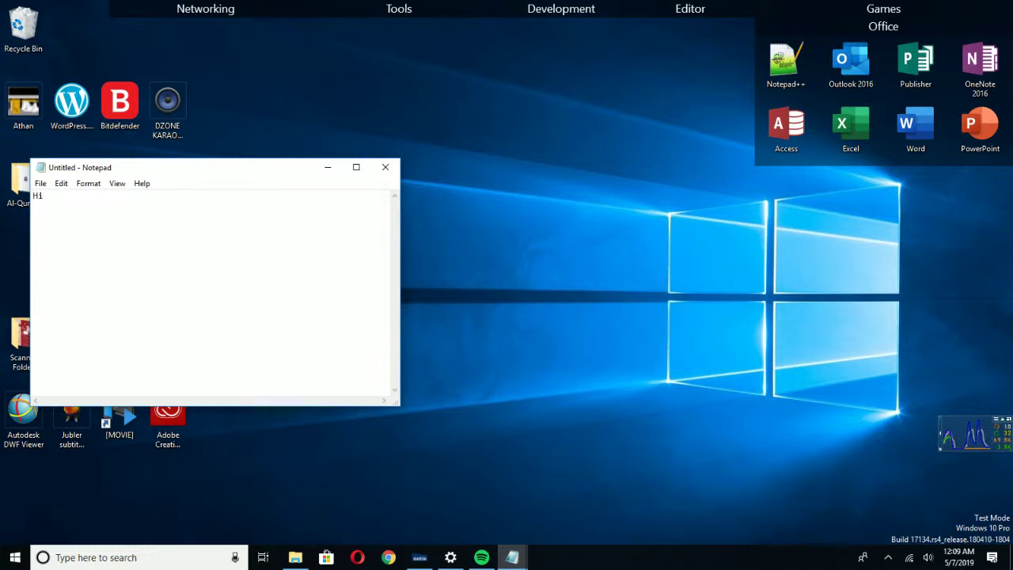
pyautogui.write(',')
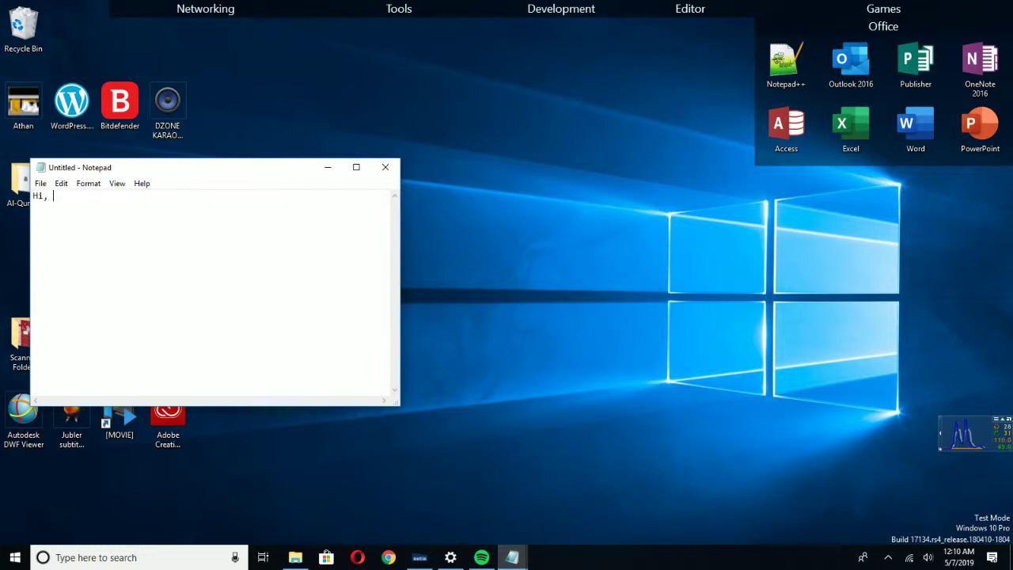
pyautogui.write(' I wil')
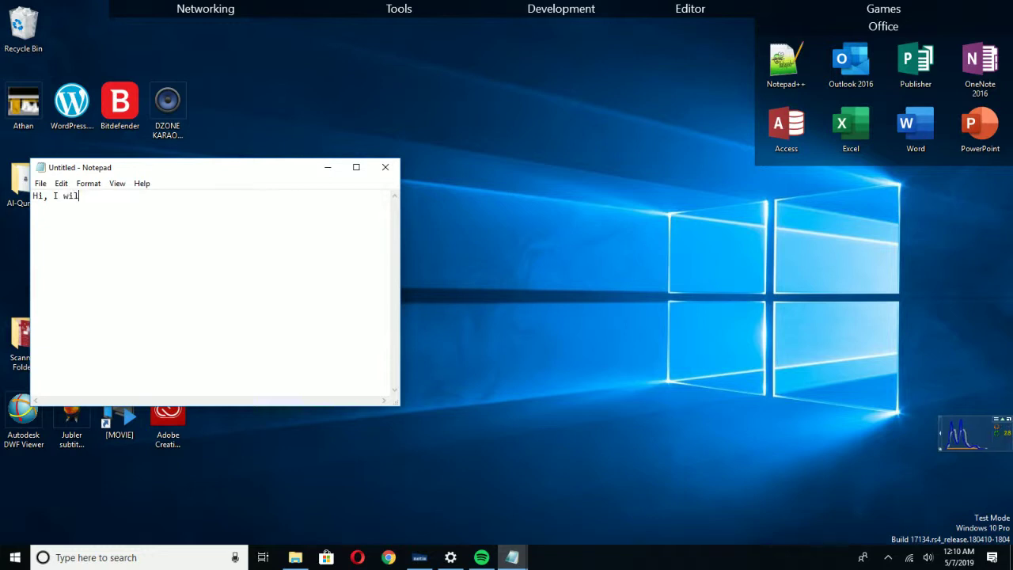
pyautogui.write('l show t')
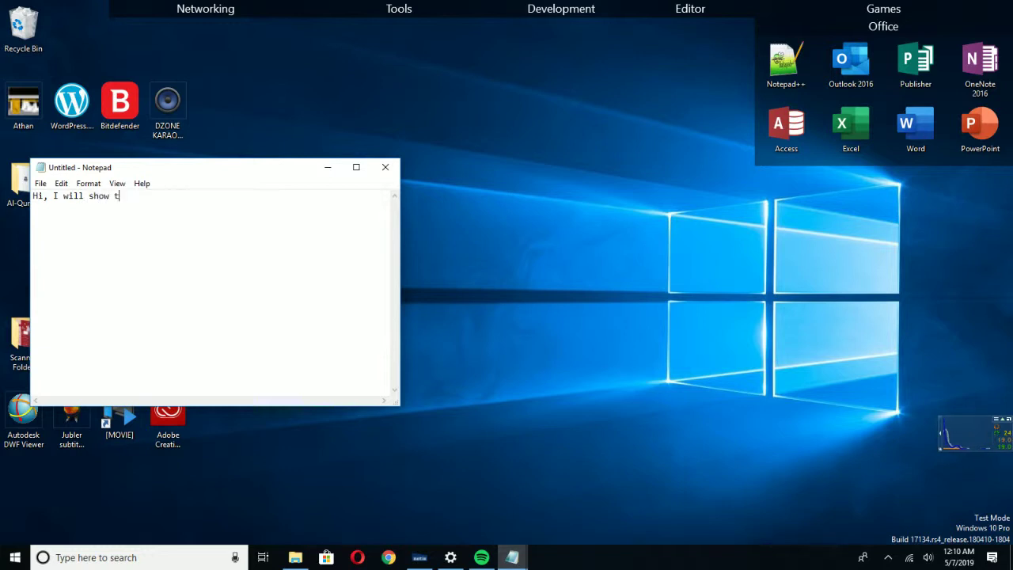
pyautogui.write('ips to create your movi')
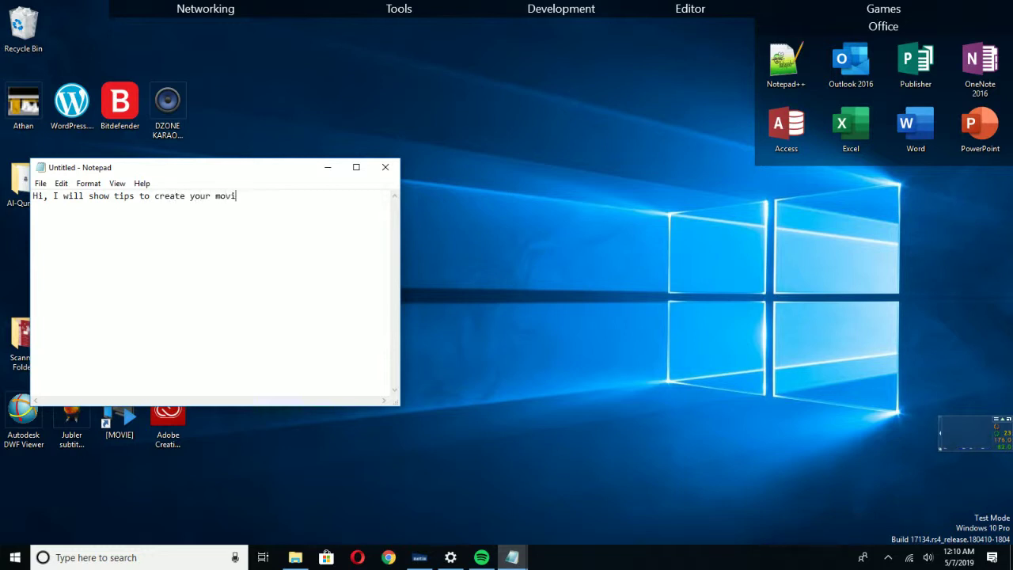
pyautogui.write('e folder interseting')
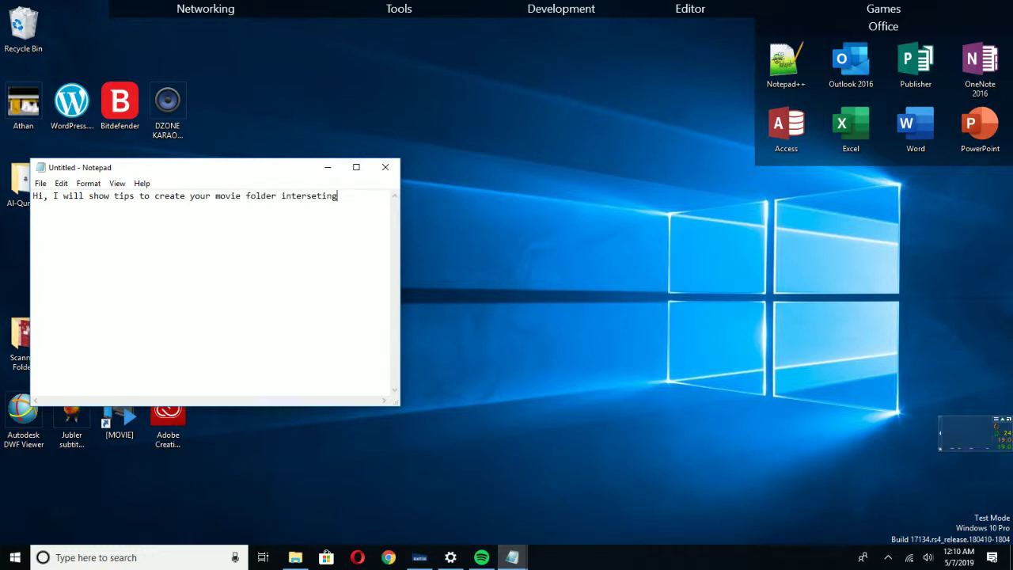
pyautogui.write('.. li')
pyautogui.write('le')
pyautogui.write("t's see h")
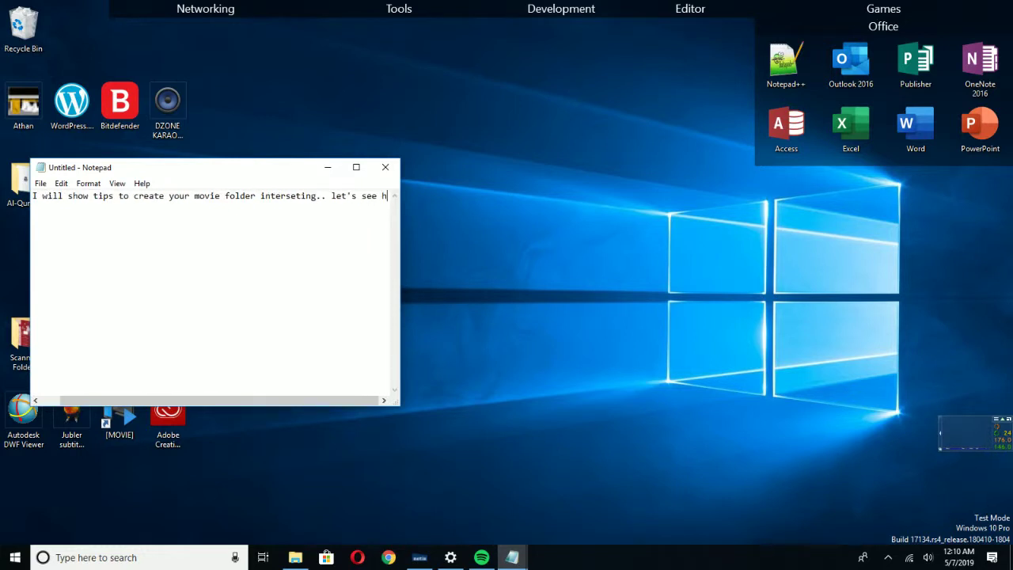
pyautogui.write('ow was the resl')
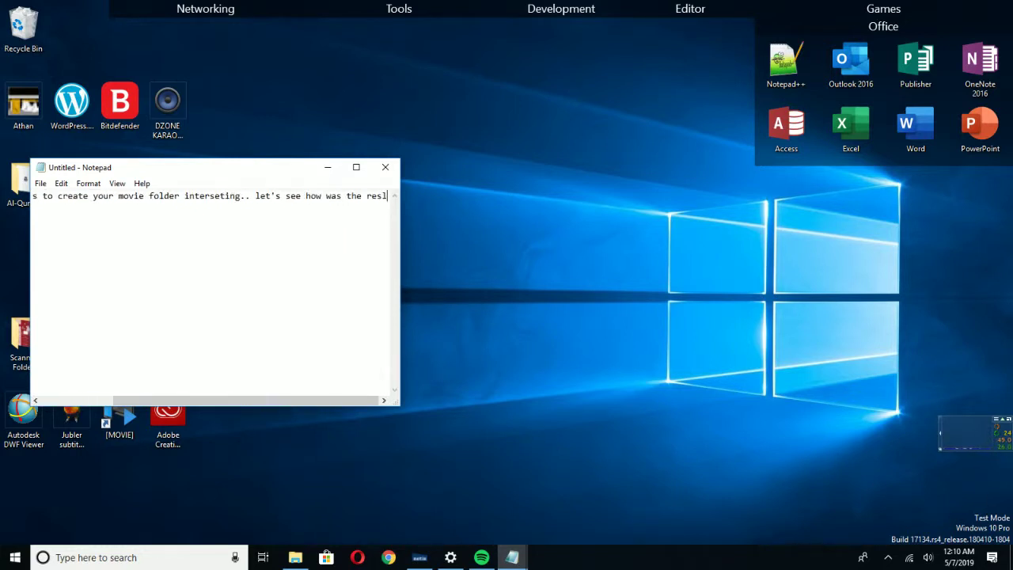
pyautogui.write('utss.. ')
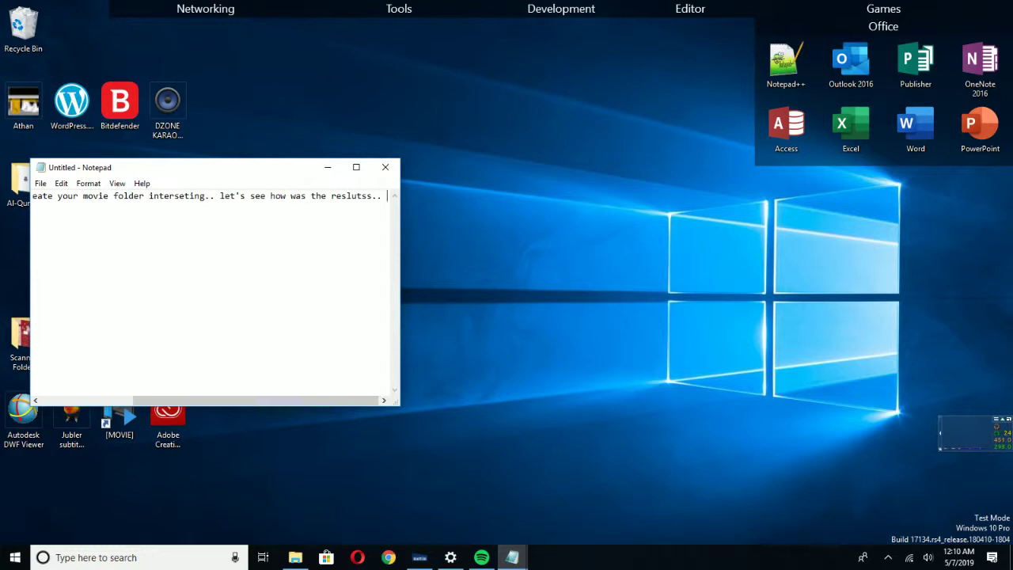
pyautogui.write('^_^')
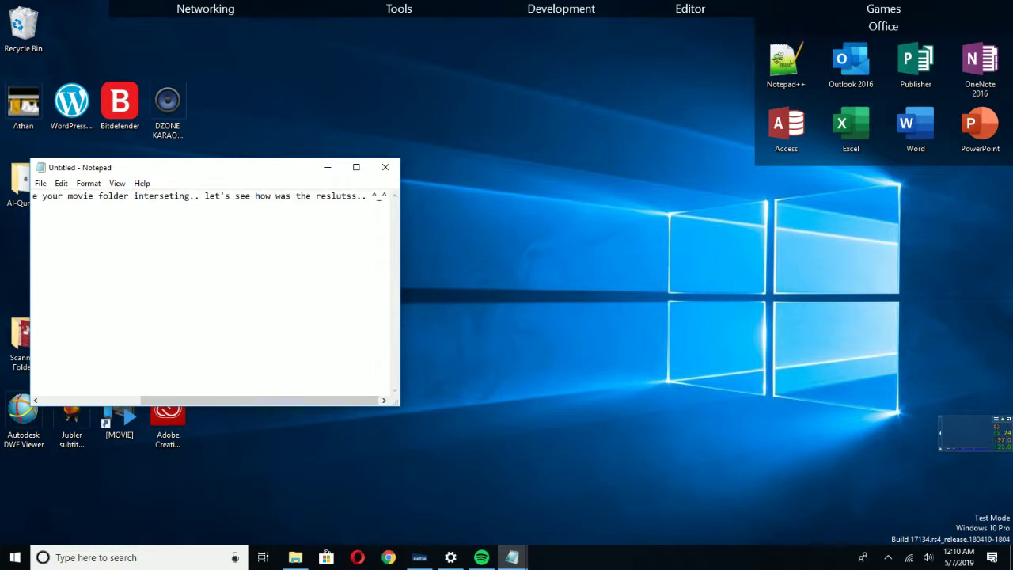
# Switch to File Explorer, maximize its window and open the [MOVIE] folder on the Multimedia (Z:) drive.
pyautogui.click(295, 557)
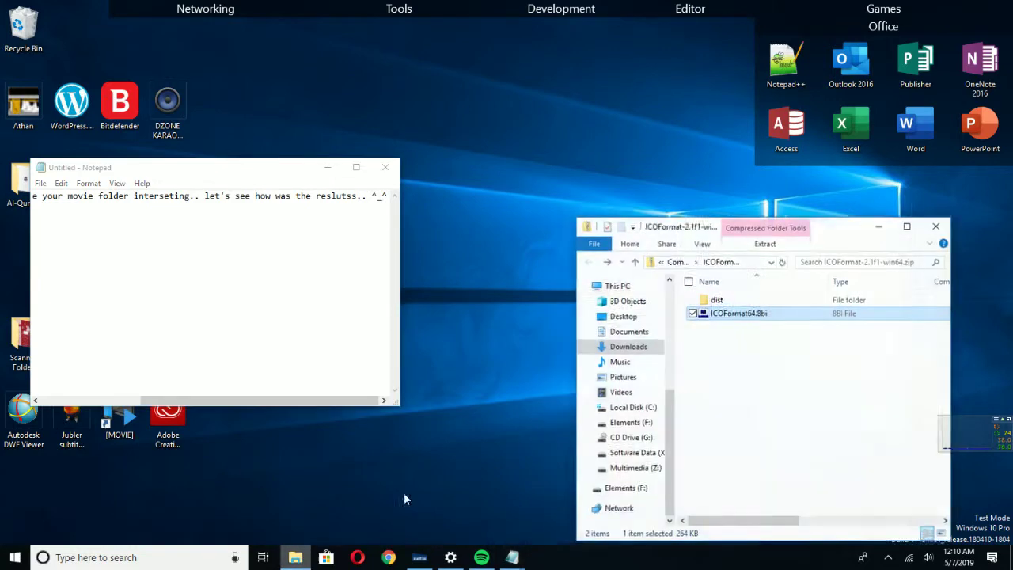
pyautogui.click(908, 228)
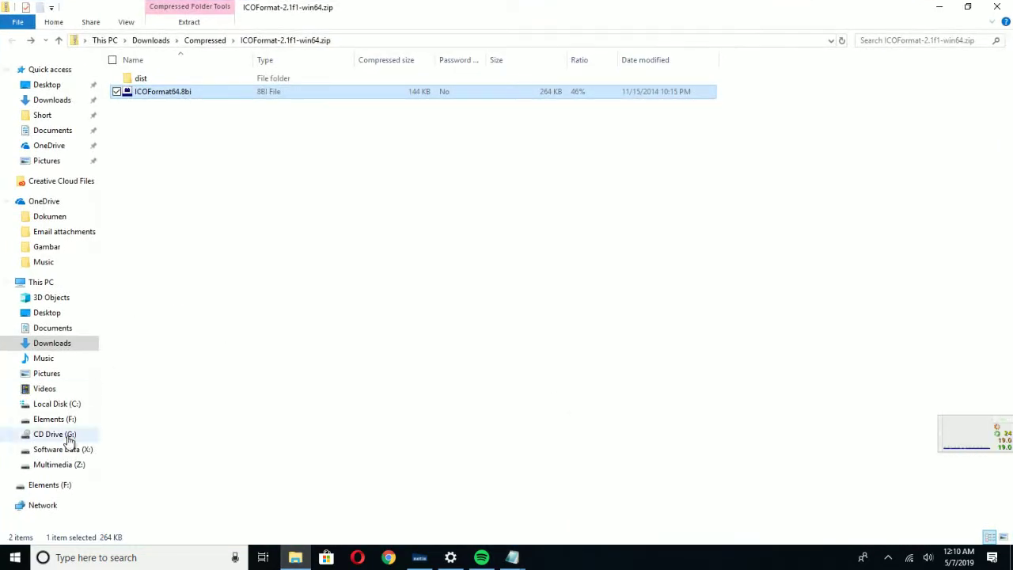
pyautogui.click(79, 467)
pyautogui.doubleClick(169, 79)
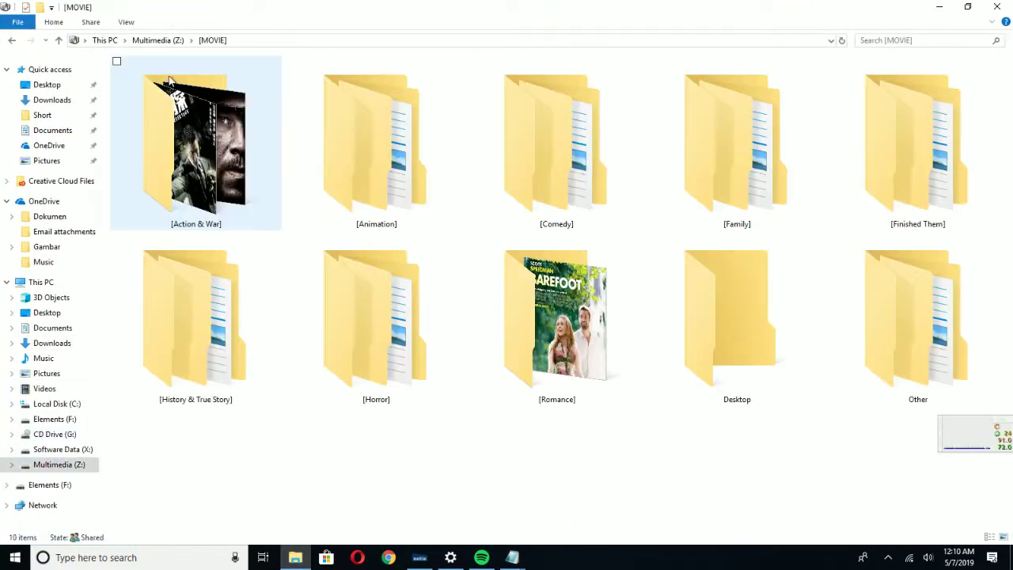
# Open the [Action & War] folder and look through the poster icons of its movie folders.
pyautogui.doubleClick(189, 125)
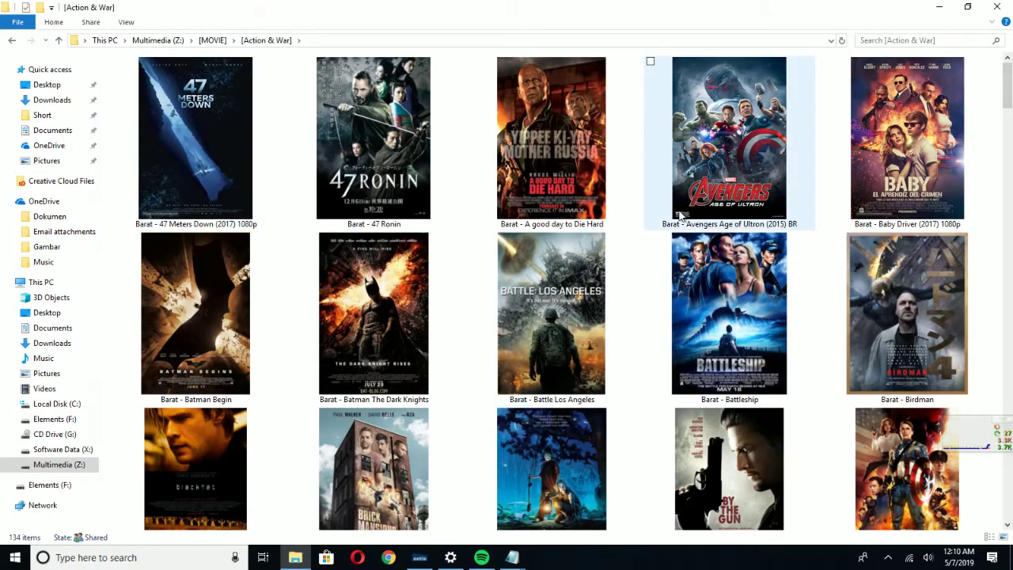
pyautogui.scroll(-5, 679, 211)
pyautogui.scroll(-4, 679, 210)
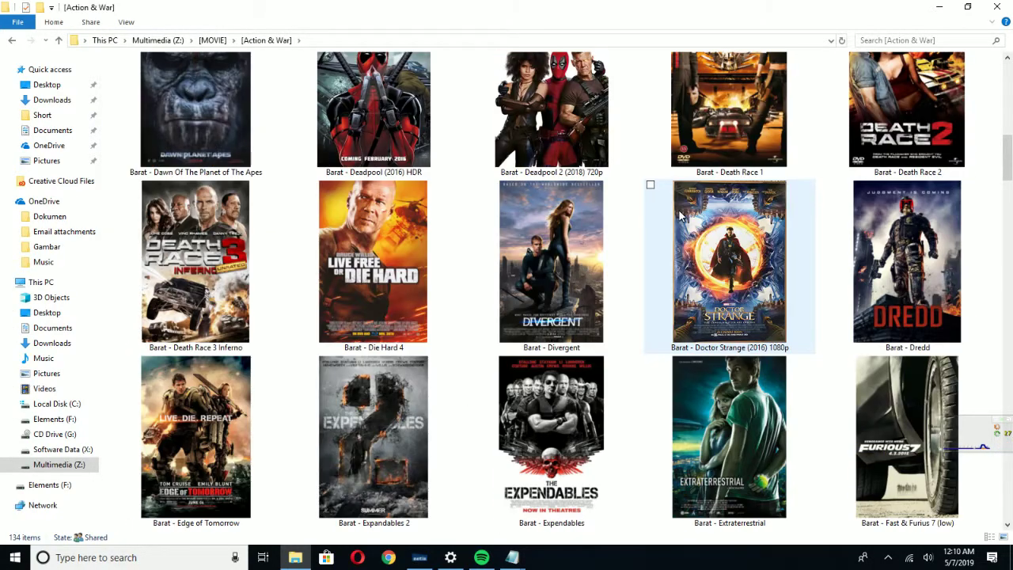
pyautogui.scroll(3, 679, 211)
pyautogui.scroll(3, 678, 209)
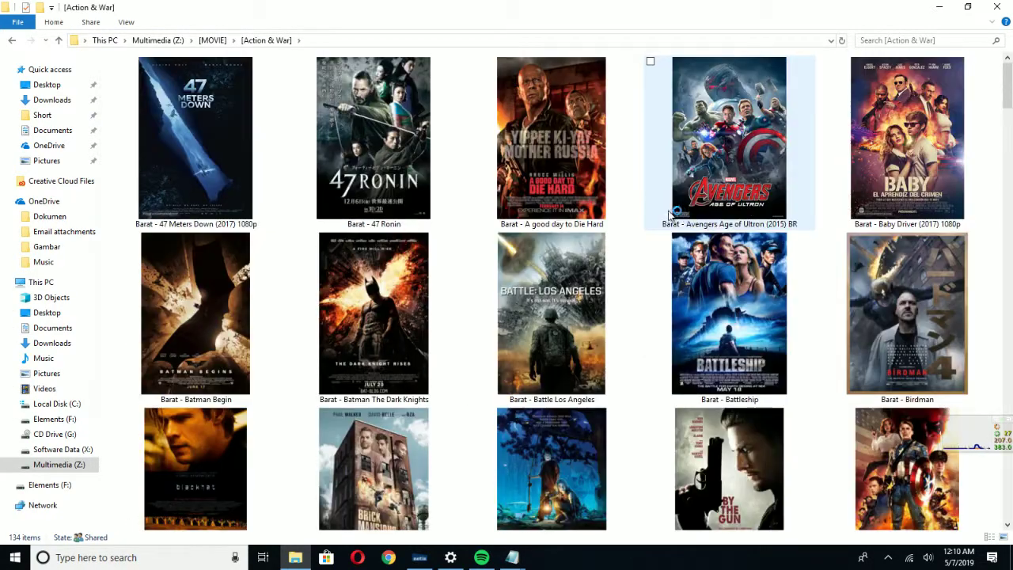
# Return to the [MOVIE] folder, open [Animation] and look through its movie folders' icons.
pyautogui.click(214, 41)
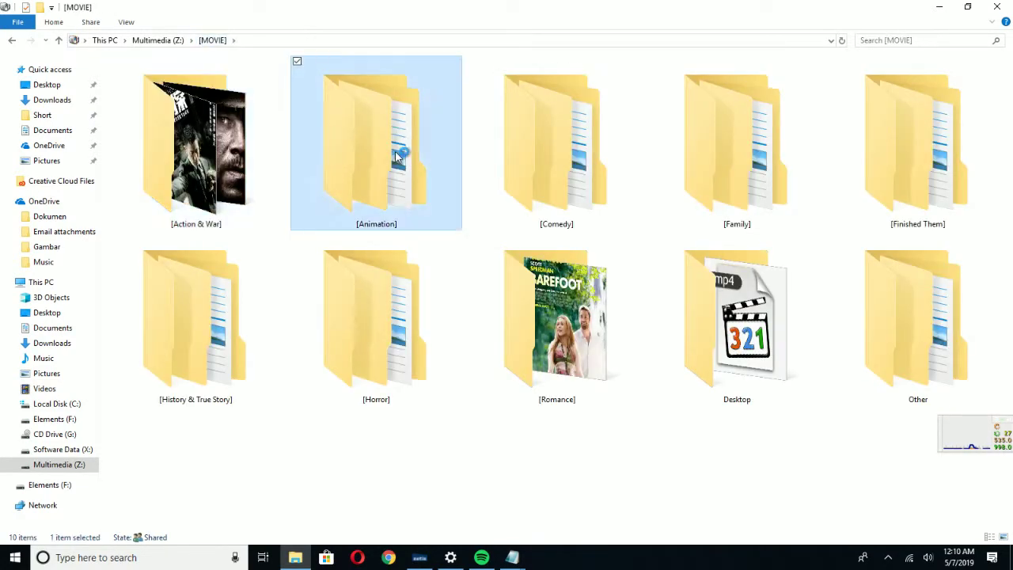
pyautogui.doubleClick(395, 151)
pyautogui.scroll(-10, 767, 179)
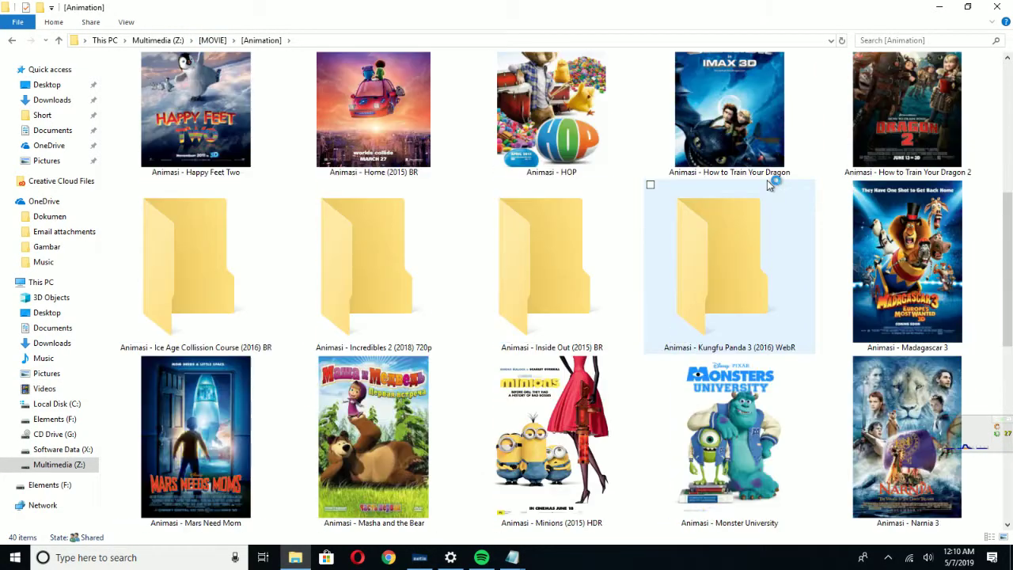
pyautogui.scroll(-2, 767, 183)
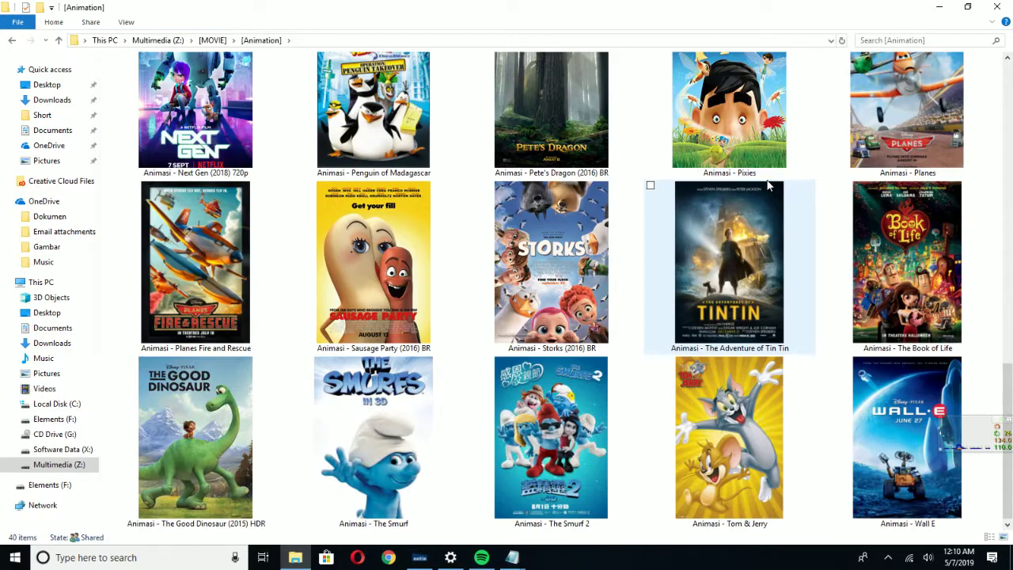
pyautogui.scroll(15, 766, 179)
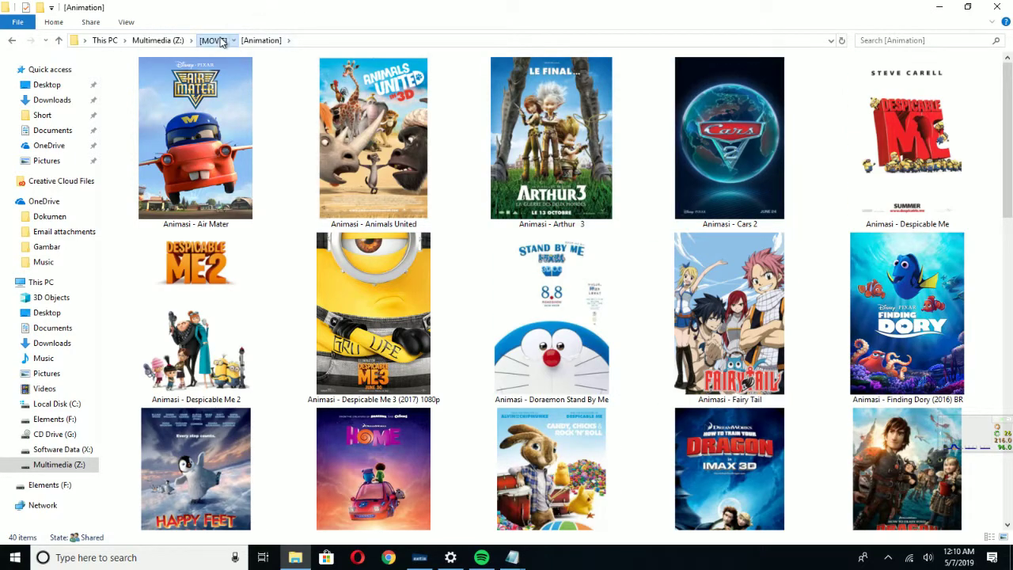
# Go back to [MOVIE], open the [Comedy] folder and look through its poster icons.
pyautogui.click(213, 41)
pyautogui.doubleClick(576, 161)
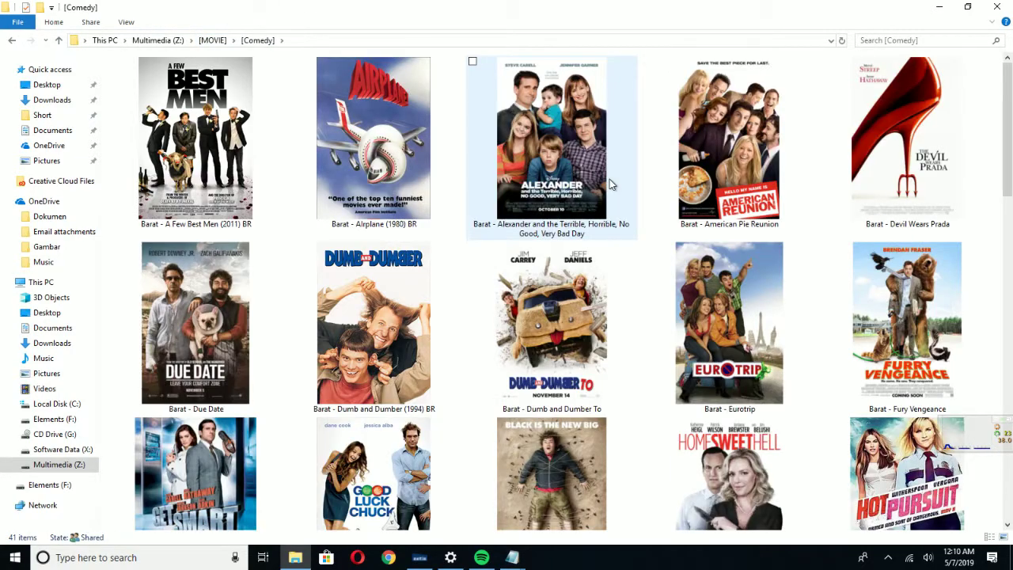
pyautogui.scroll(-10, 610, 184)
pyautogui.scroll(-3, 609, 181)
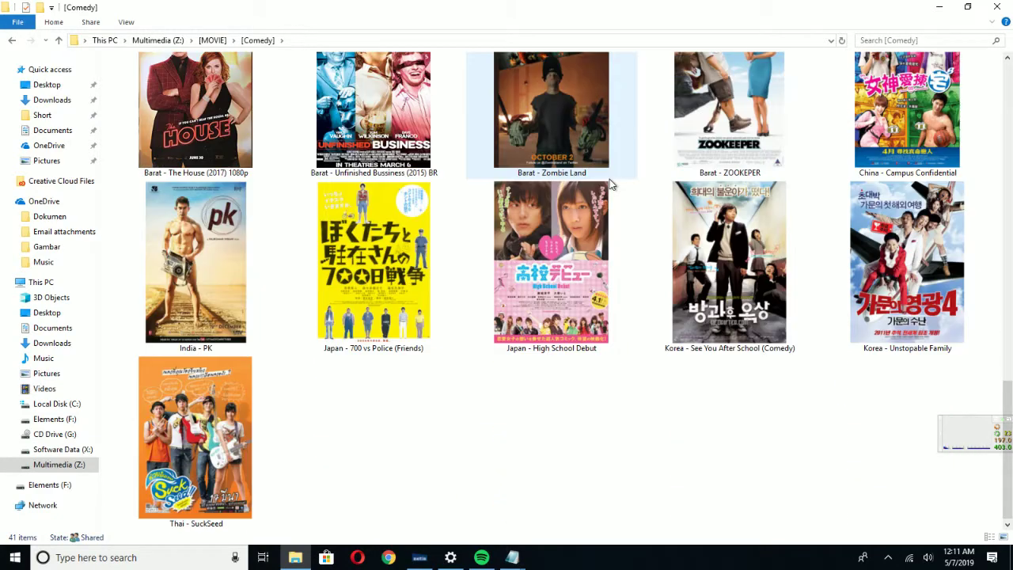
pyautogui.scroll(15, 609, 178)
# Go back to [MOVIE], open the [Romance] folder and browse its poster icons.
pyautogui.click(220, 41)
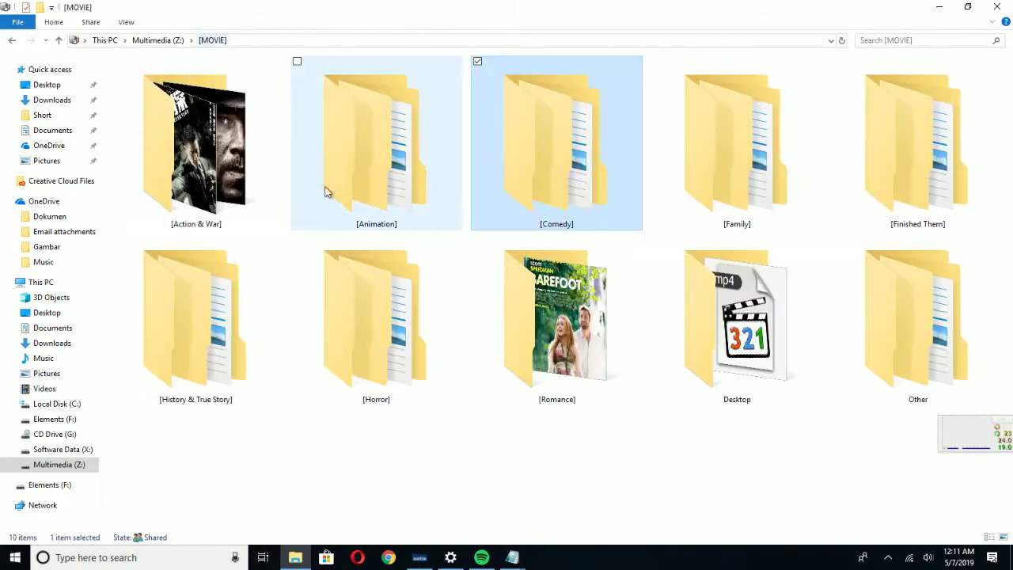
pyautogui.doubleClick(556, 298)
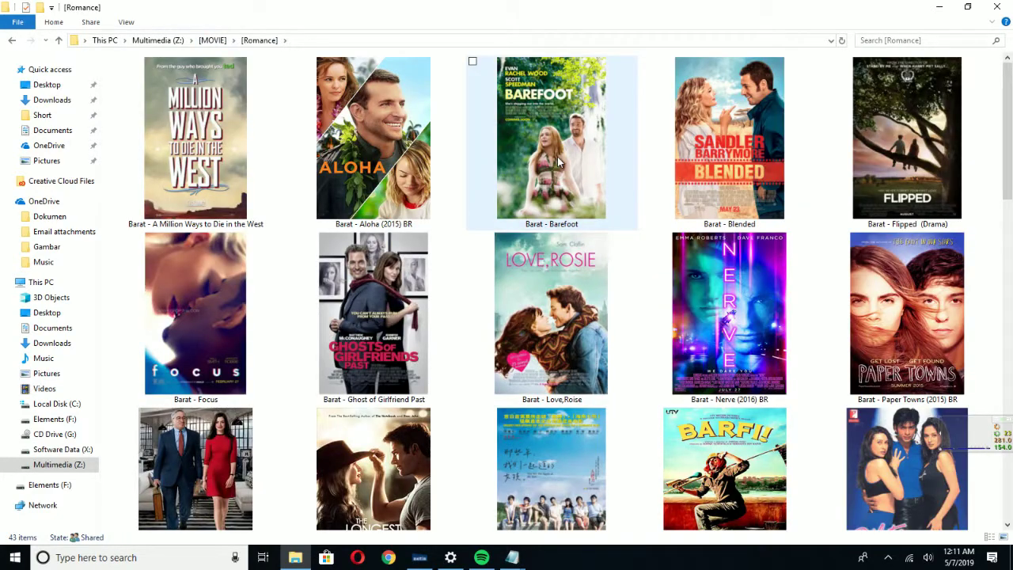
pyautogui.scroll(-5, 557, 175)
pyautogui.scroll(-5, 559, 166)
pyautogui.scroll(-5, 558, 161)
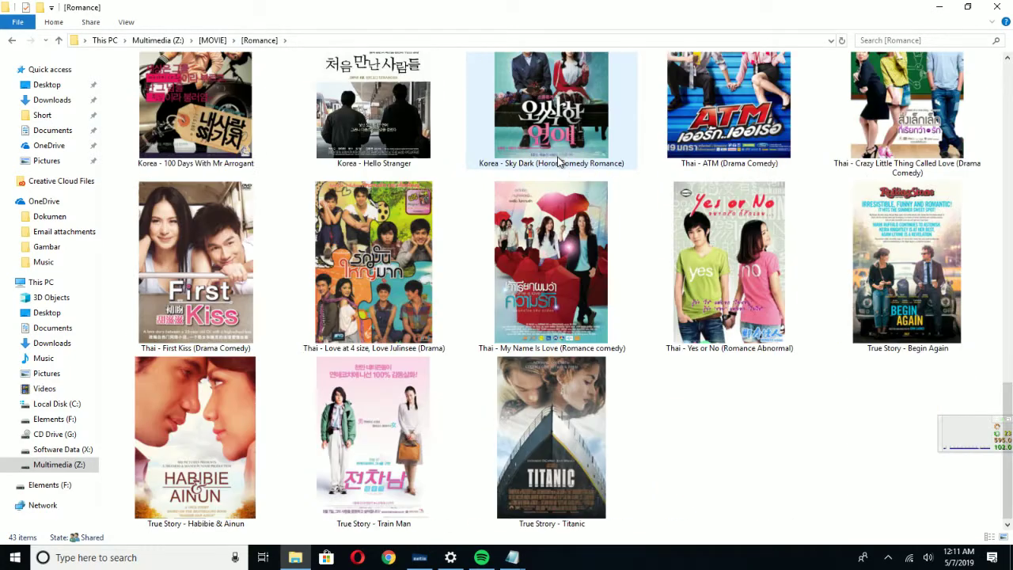
pyautogui.scroll(10, 602, 142)
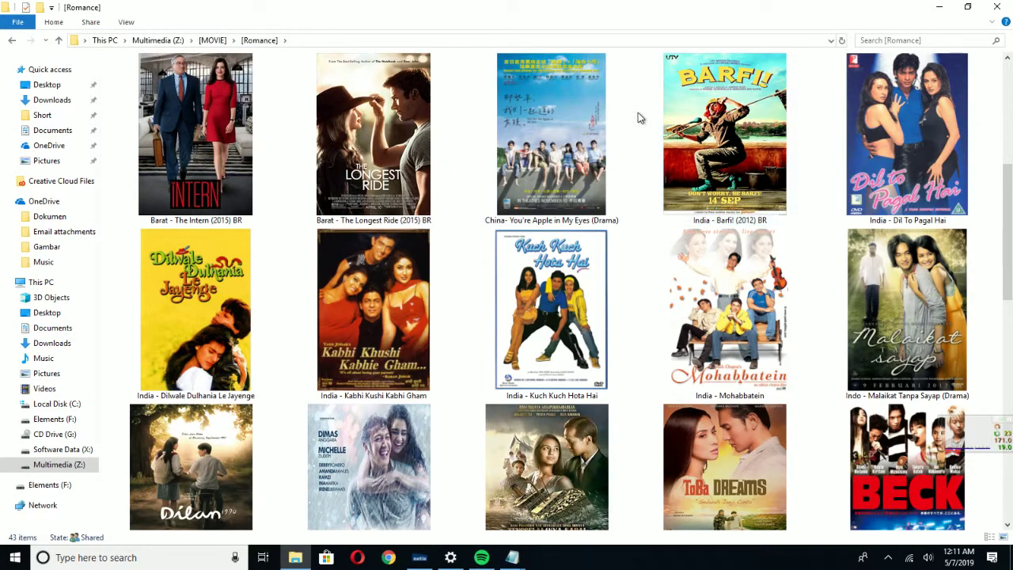
# Compare the [Romance] folder's posters as Large icons and Medium icons, and return the view to Extra large icons.
pyautogui.rightClick(638, 113)
pyautogui.moveTo(629, 125)
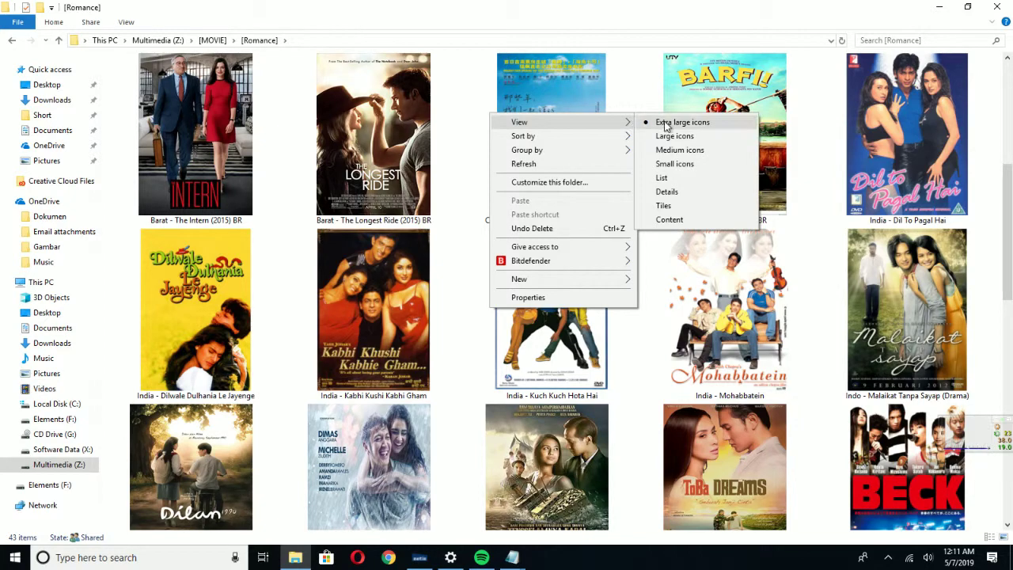
pyautogui.click(678, 150)
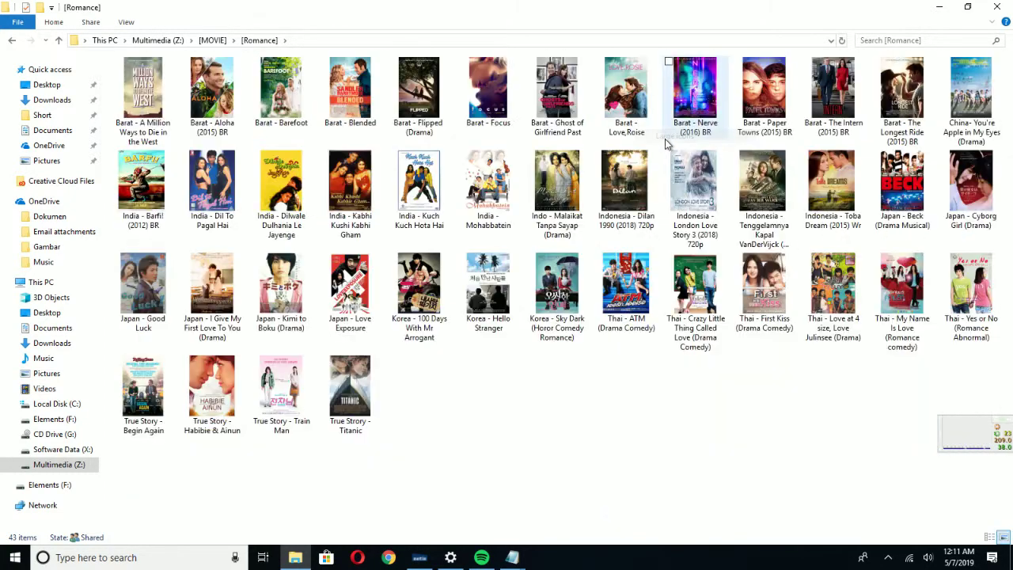
pyautogui.rightClick(577, 374)
pyautogui.moveTo(560, 197)
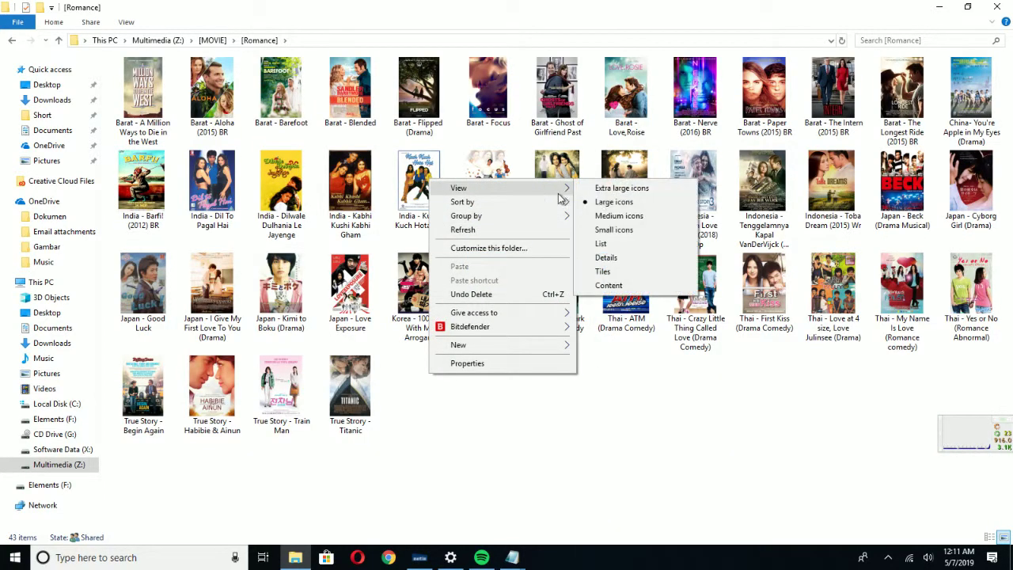
pyautogui.click(610, 215)
pyautogui.rightClick(486, 238)
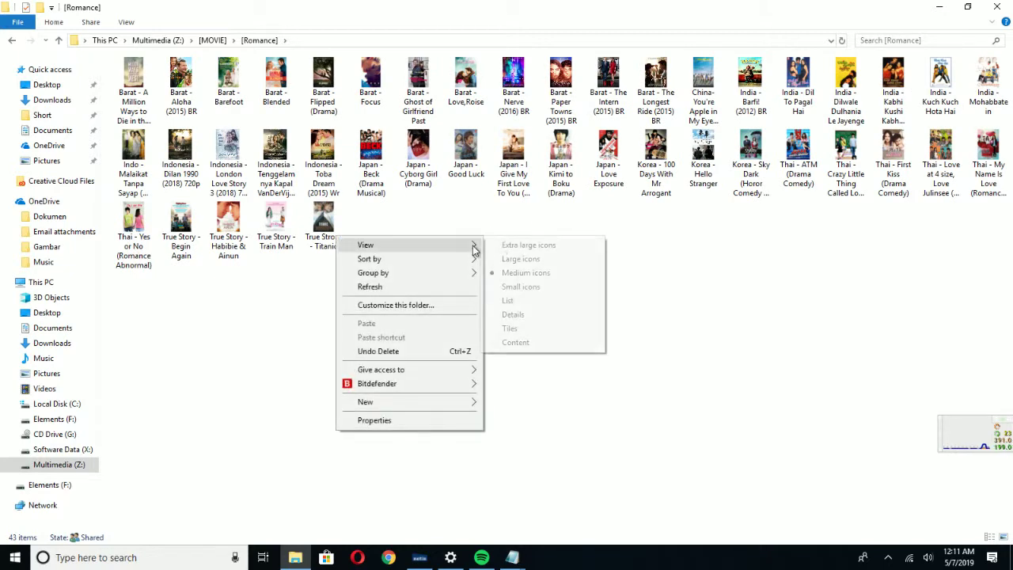
pyautogui.click(518, 247)
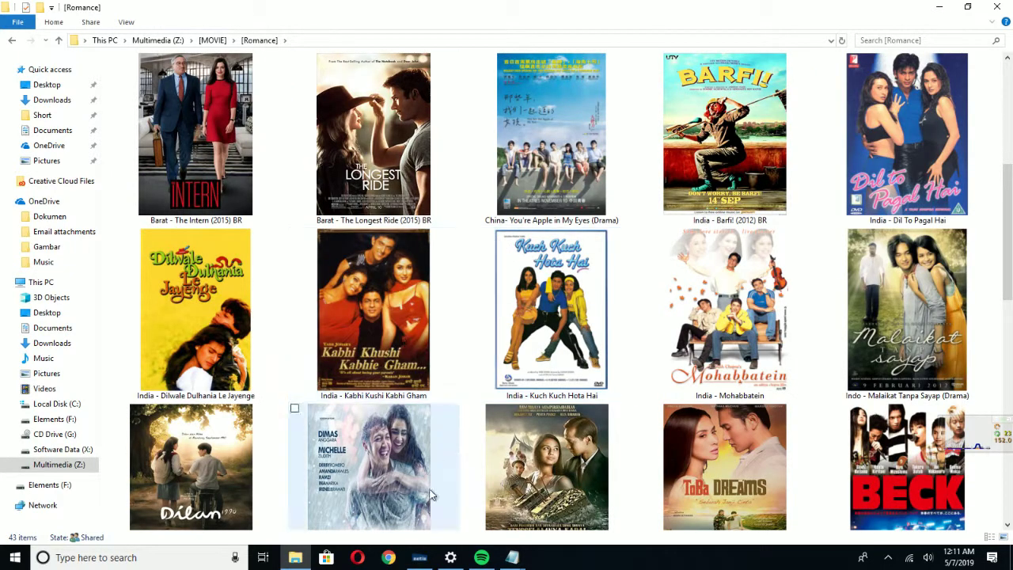
# Switch to the untitled Notepad note and replace its text with "Ok, Let's we start...".
pyautogui.moveTo(512, 558)
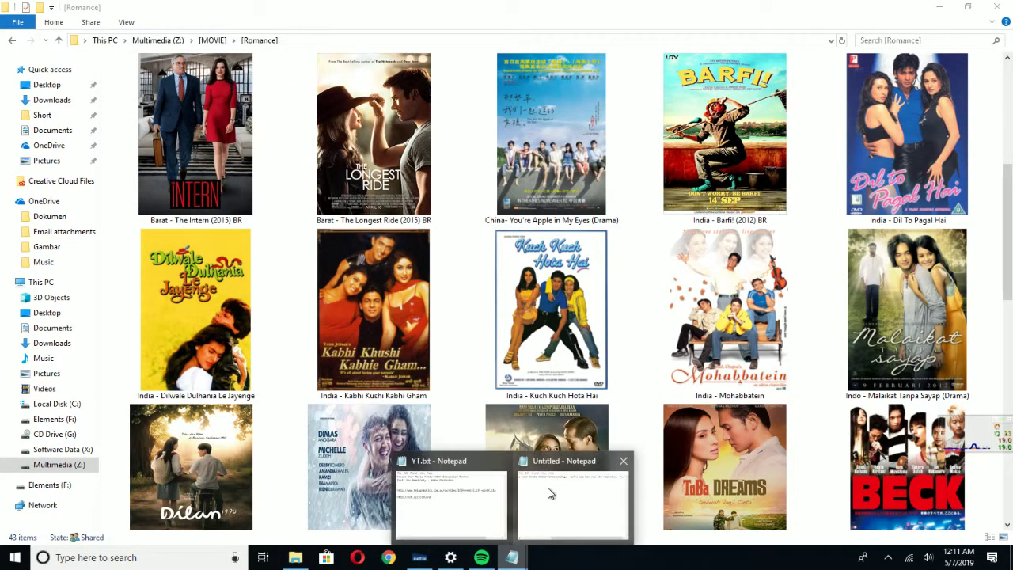
pyautogui.click(602, 505)
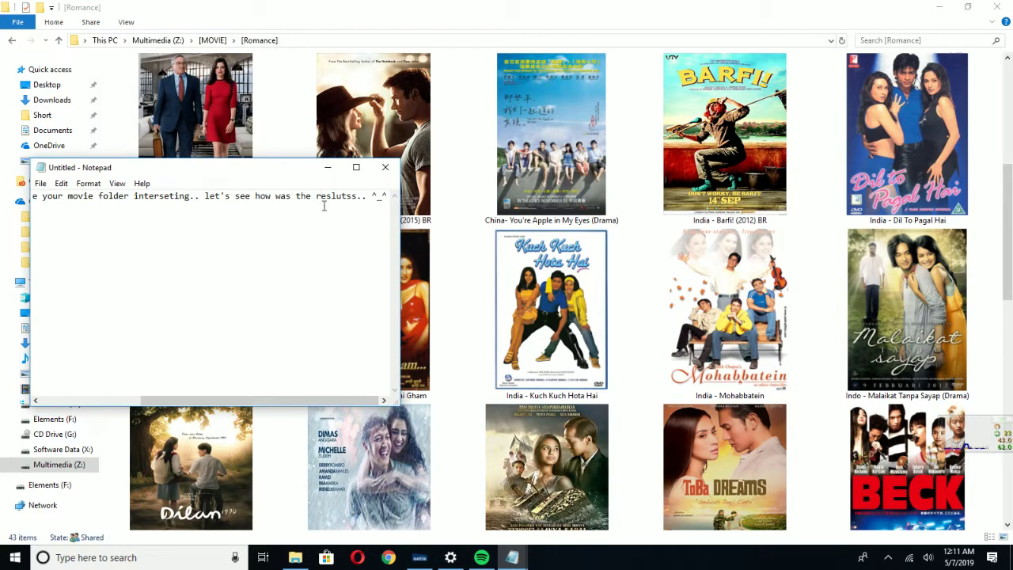
pyautogui.hotkey('ctrl', 'a')
pyautogui.write('Ok')
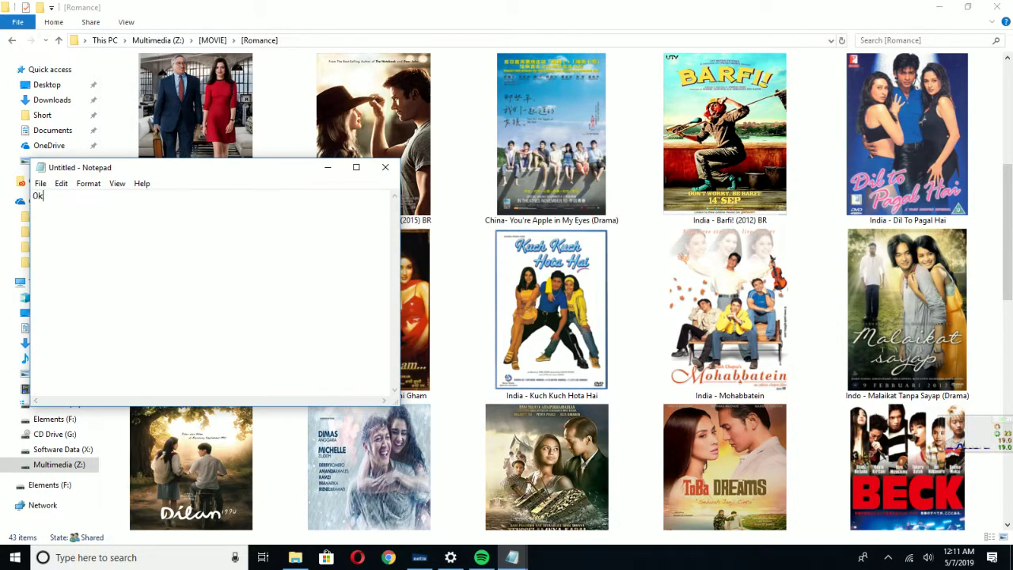
pyautogui.write(", Let's we start...")
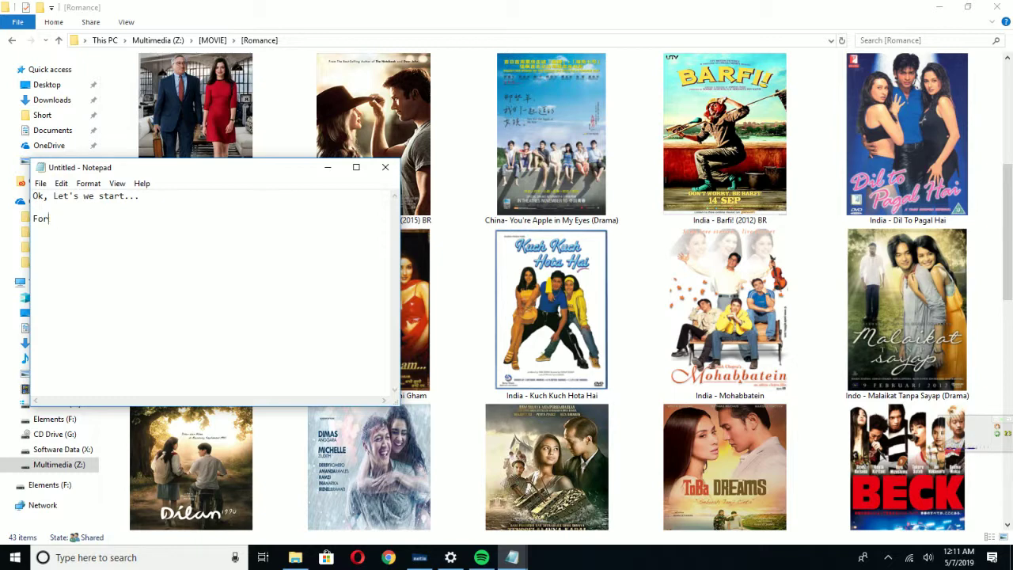
# Add the line "Tools neede,, Adobe PS, Ico Addon for PS, and Ico file extension," below the opening line of the note.
pyautogui.press('BackSpace')
pyautogui.press('BackSpace')
pyautogui.press('BackSpace')
pyautogui.write('Tools neede,, Adobe P')
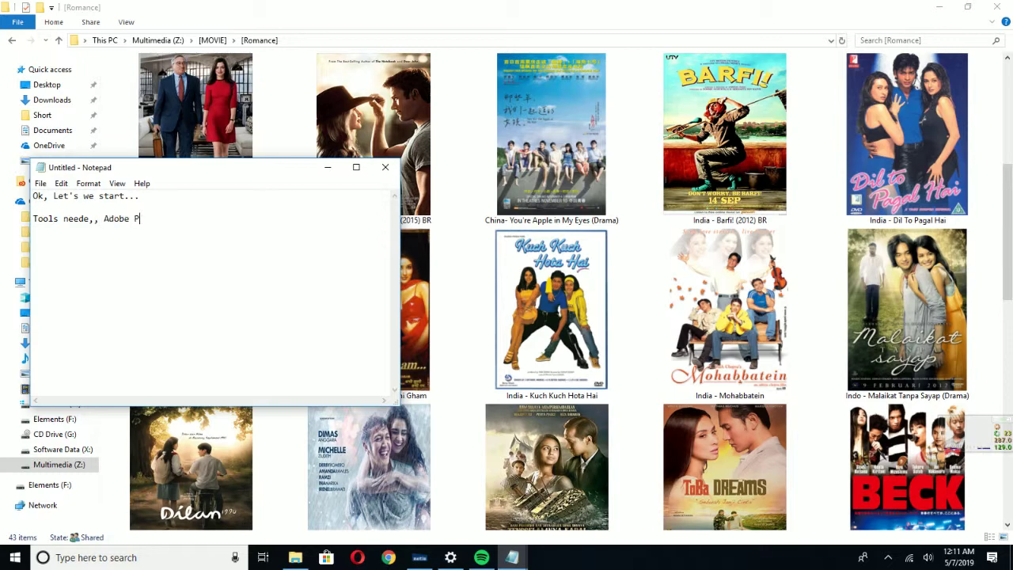
pyautogui.write('S, Ico Addon for PS')
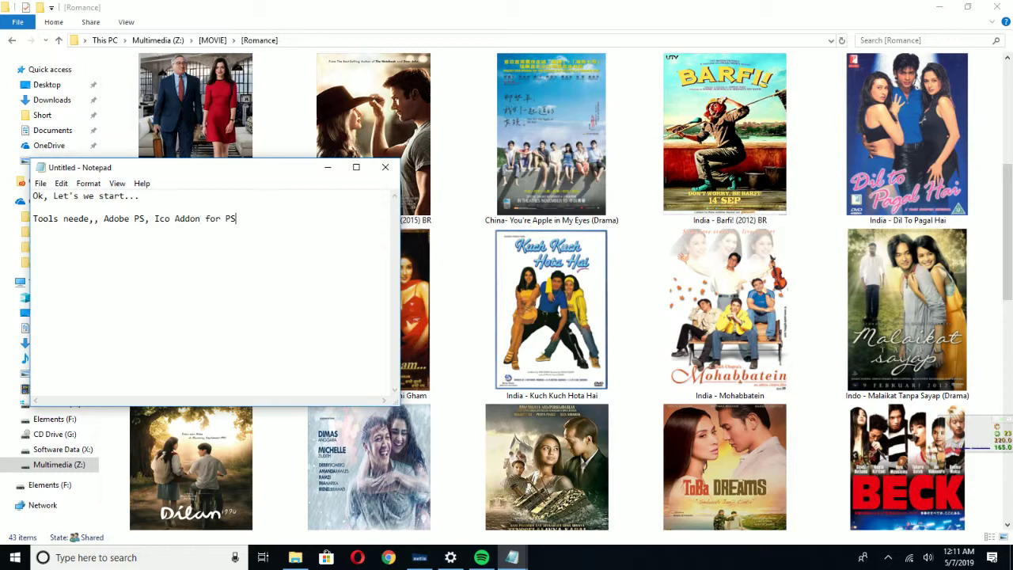
pyautogui.write(', and Ico')
pyautogui.press('BackSpace')
pyautogui.write('file extens')
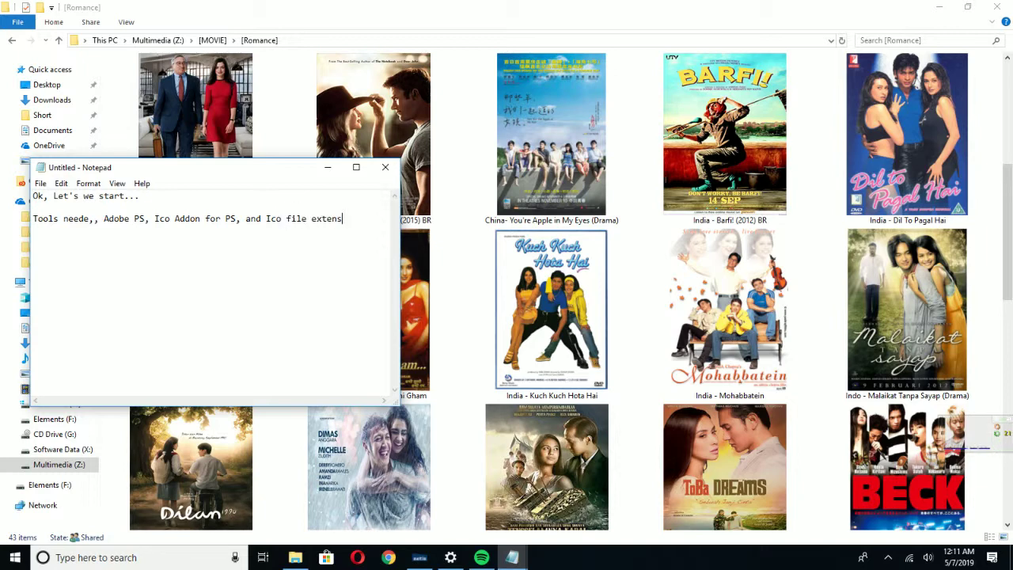
pyautogui.write('ion,')
# Add the line "All you need available at description, exclude Adobe PS... :v :v :V" below the tools list.
pyautogui.press('Return')
pyautogui.press('Return')
pyautogui.write('All you need availa')
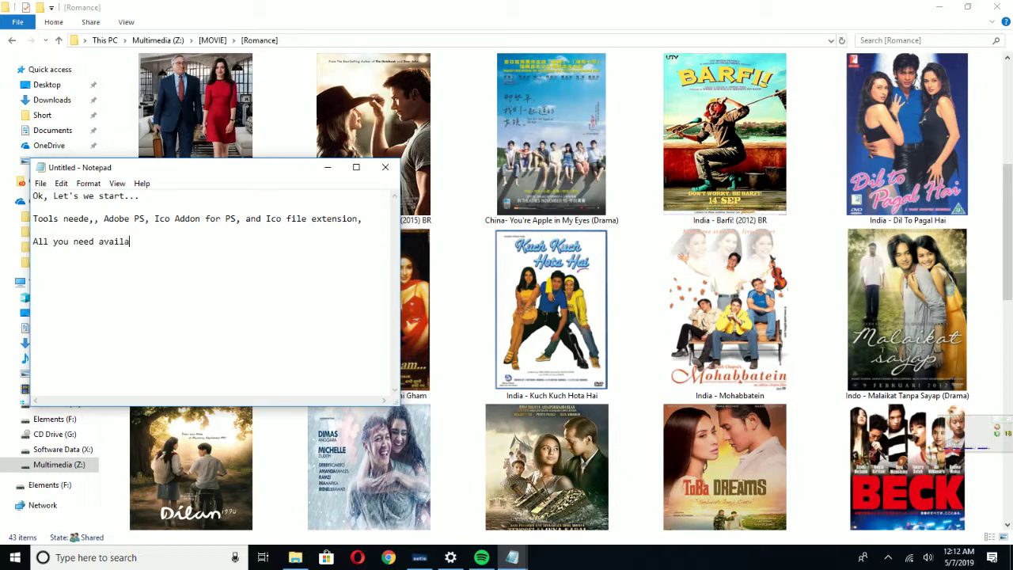
pyautogui.write('ble at description,')
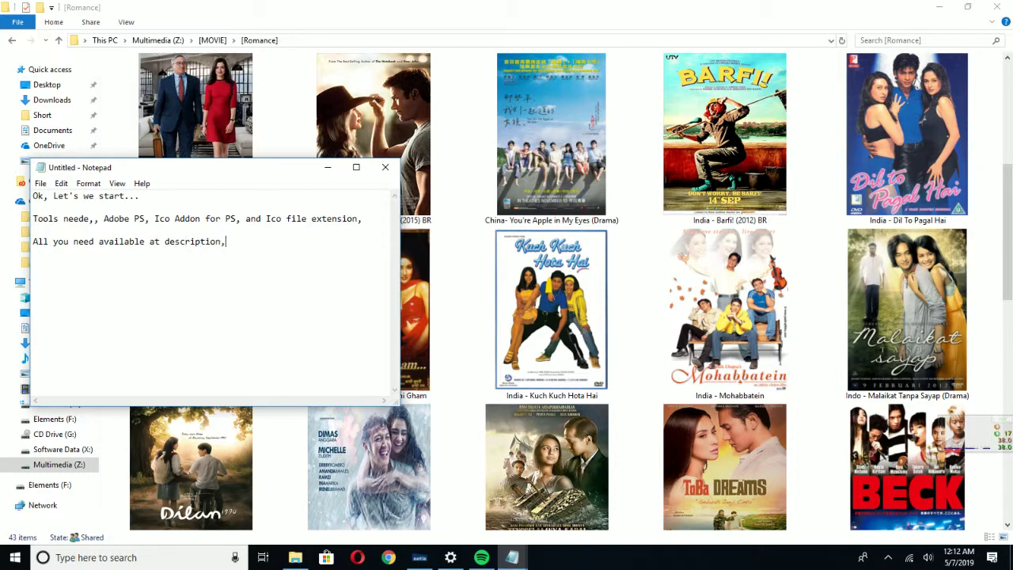
pyautogui.write(' exclude Adobe PS.')
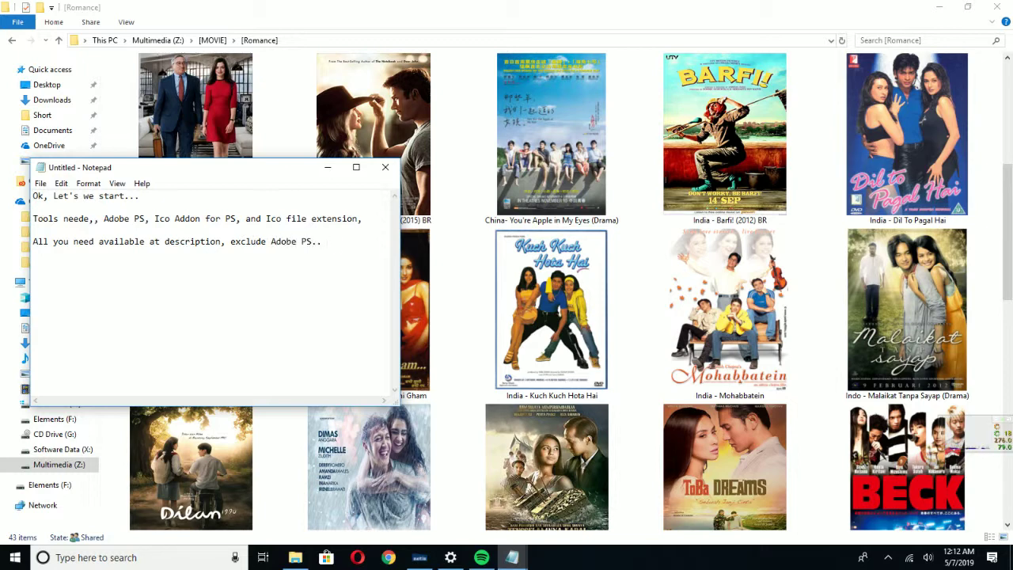
pyautogui.write('. :v :v :V')
# Replace the whole note with "First Open Your Adobe PS".
pyautogui.hotkey('ctrl', 'a')
pyautogui.press('BackSpace')
pyautogui.write('First')
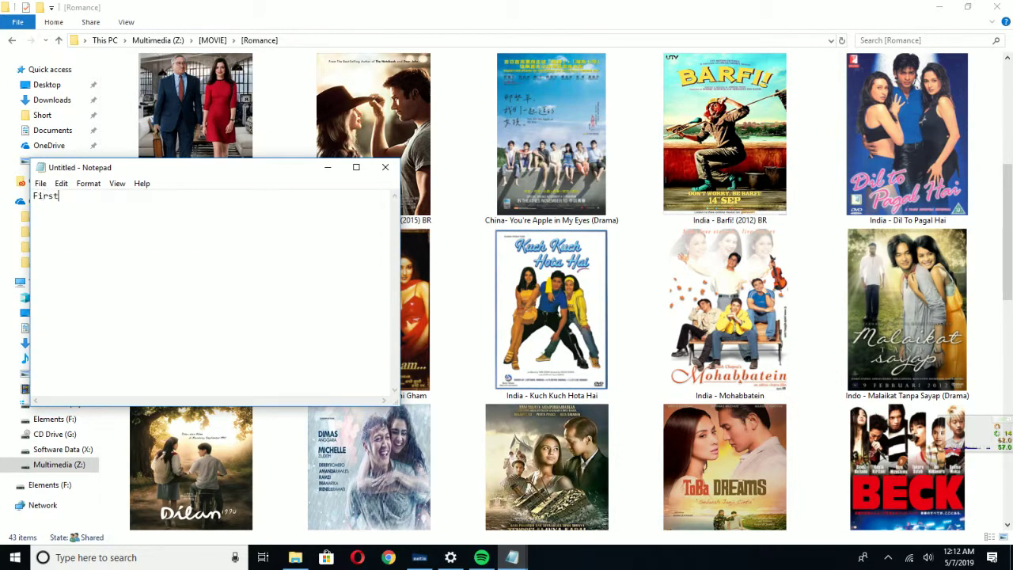
pyautogui.write(' Open Your Adobe PS')
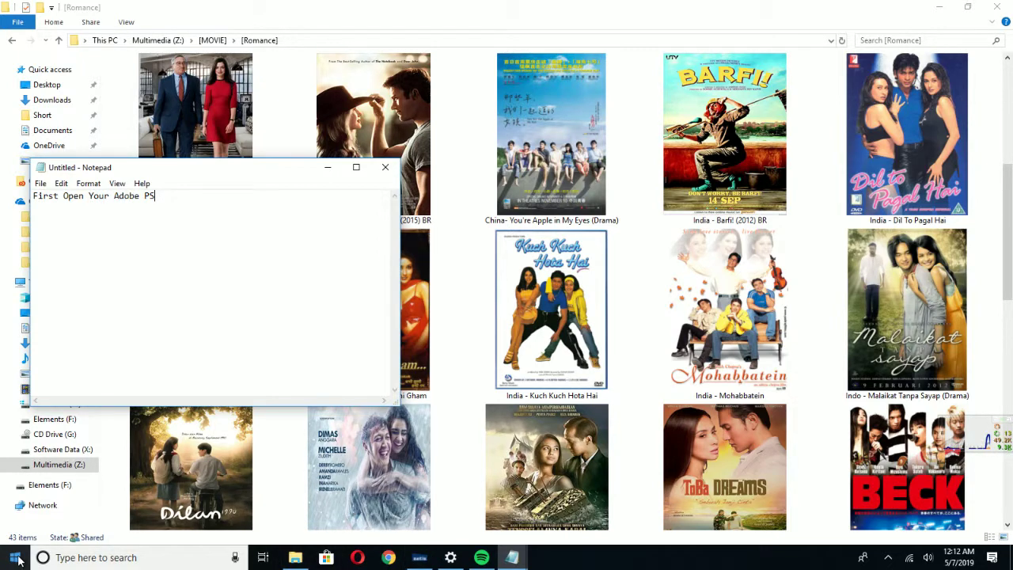
# Search Windows for "photoshop" and launch Adobe Photoshop CS6 (64 Bit).
pyautogui.click(87, 558)
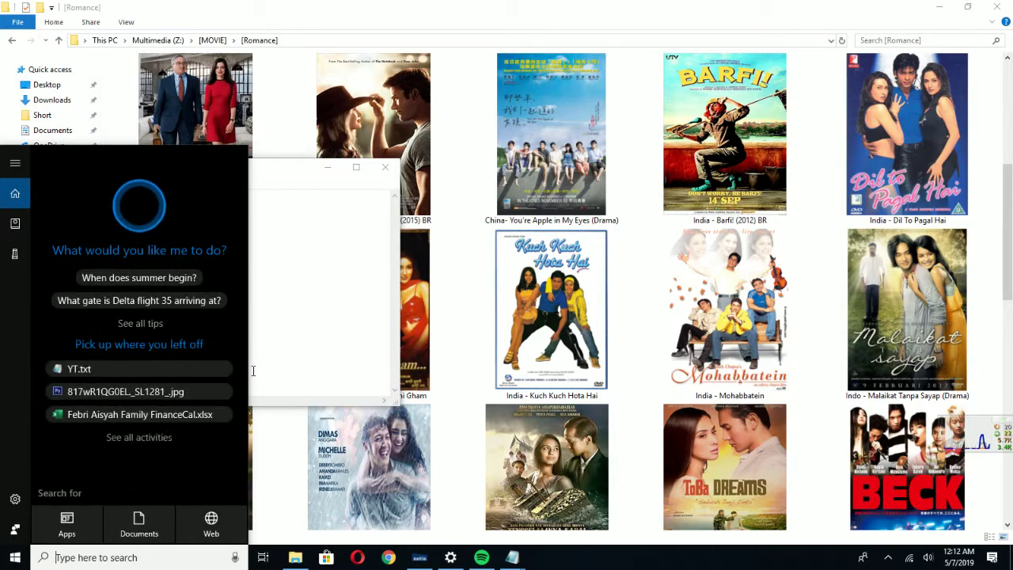
pyautogui.write('photoshop')
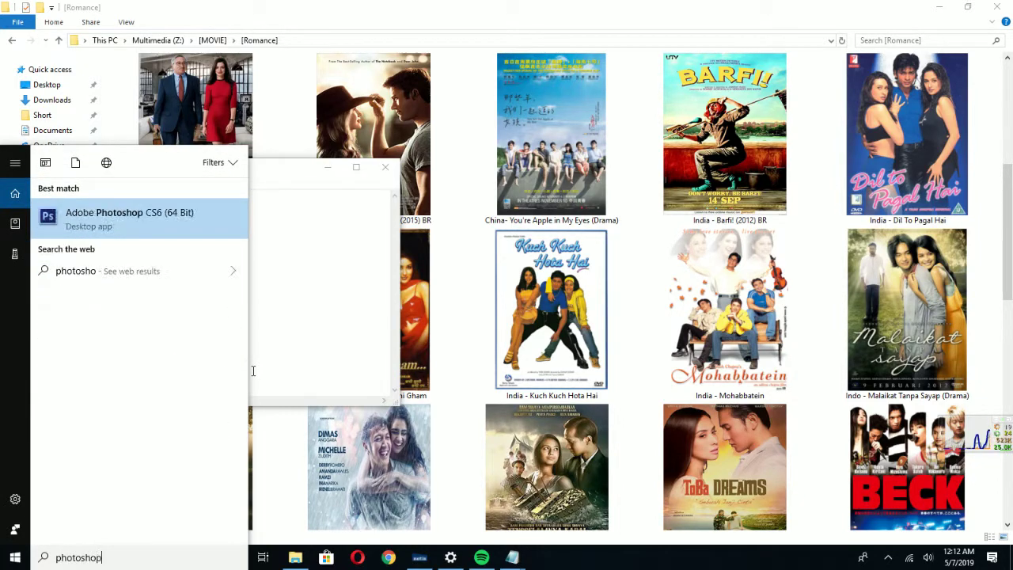
pyautogui.click(126, 220)
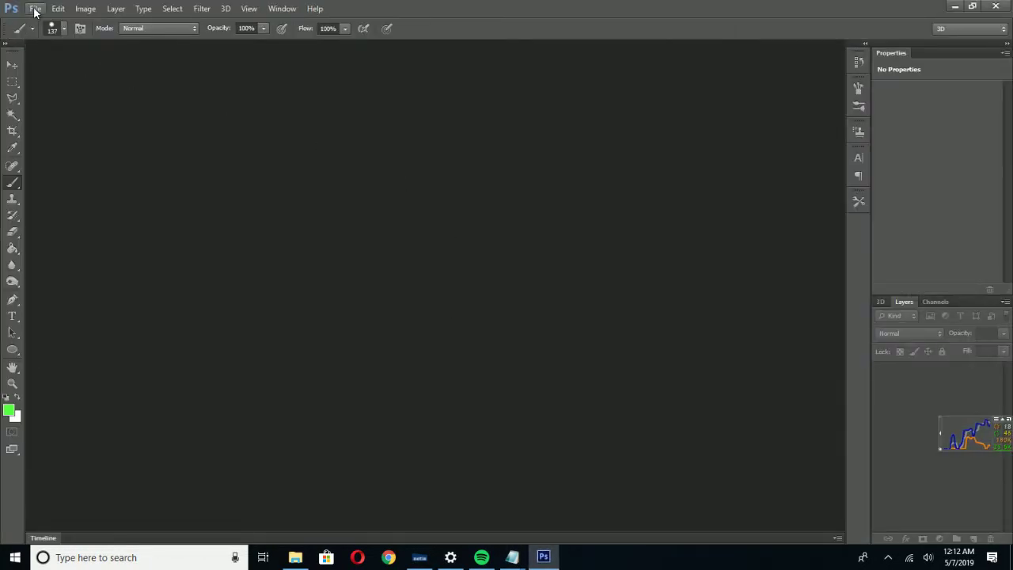
# Switch back to the untitled Notepad note and add "And Then Find at Google Image Poster that you want to edit..." after a blank line.
pyautogui.moveTo(520, 558)
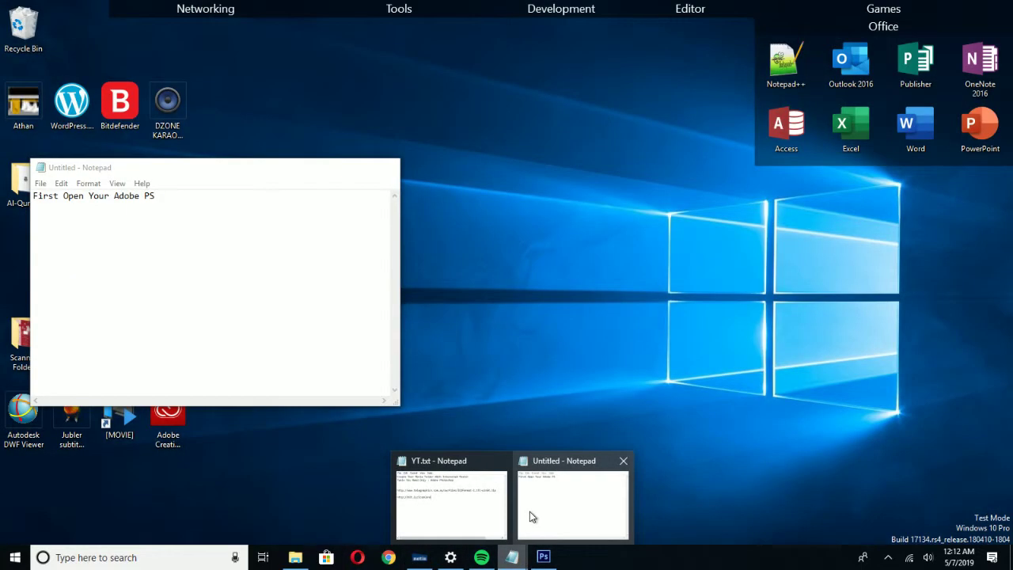
pyautogui.click(529, 512)
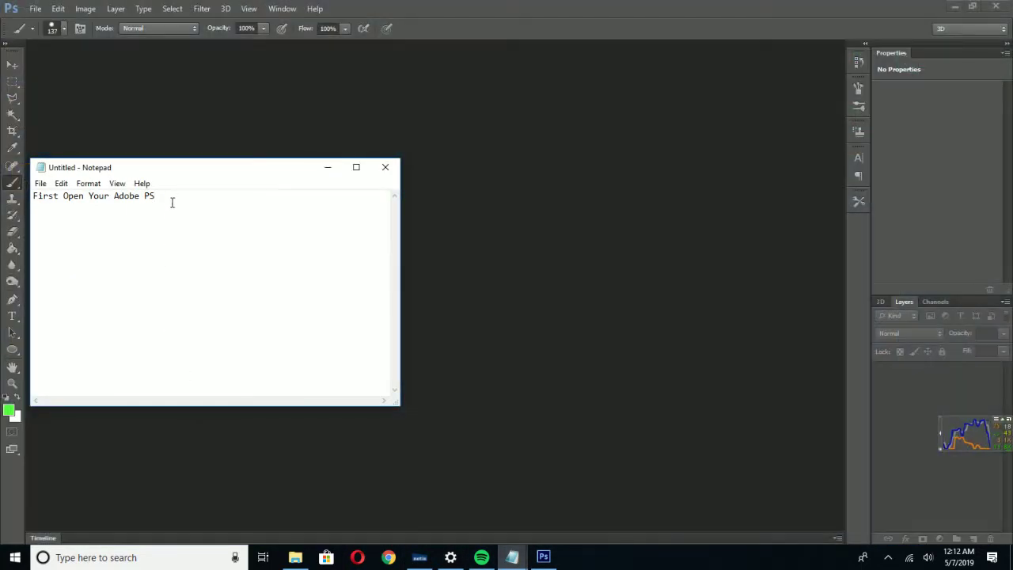
pyautogui.press('Return')
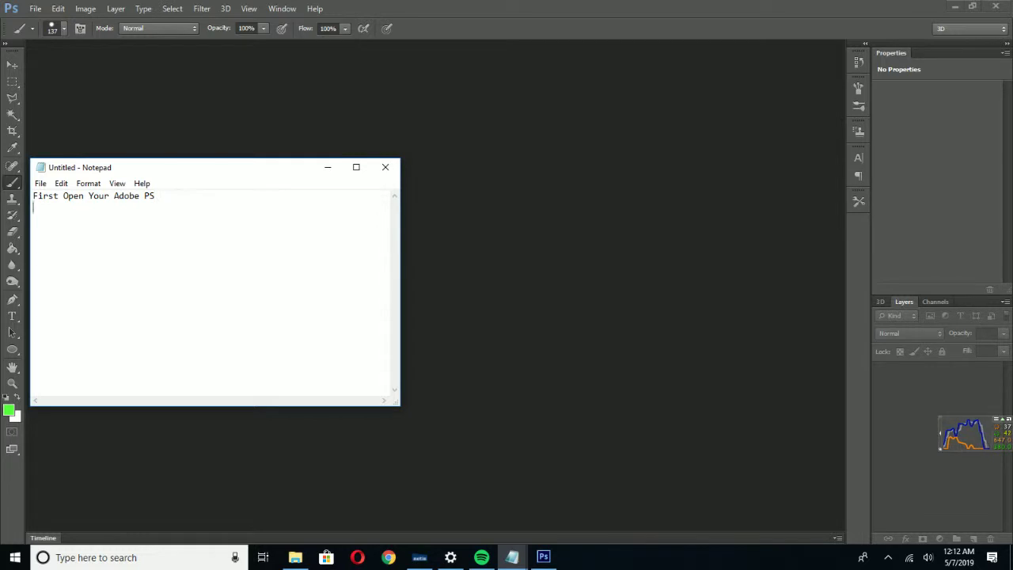
pyautogui.press('Return')
pyautogui.write('And The')
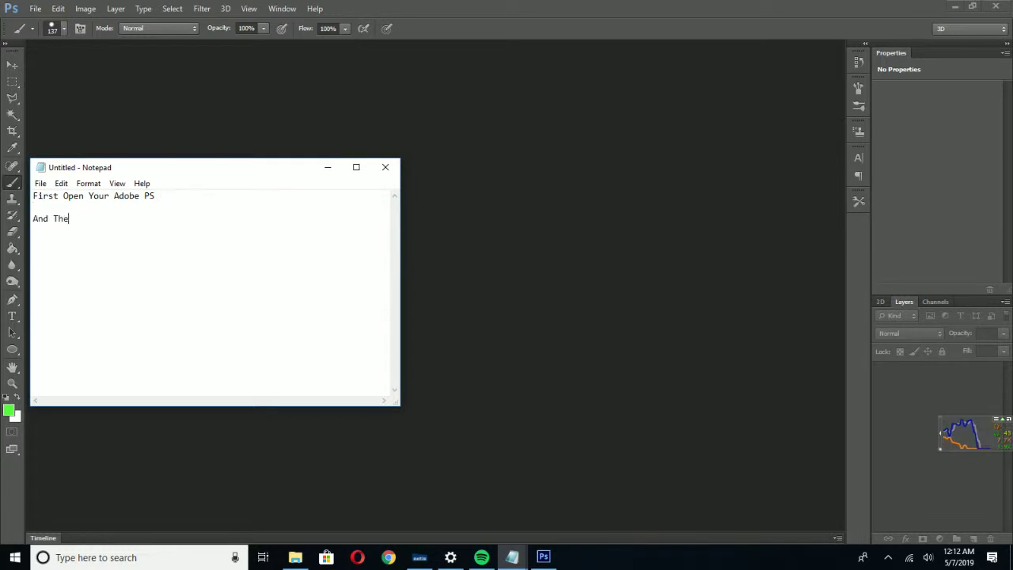
pyautogui.write('n ')
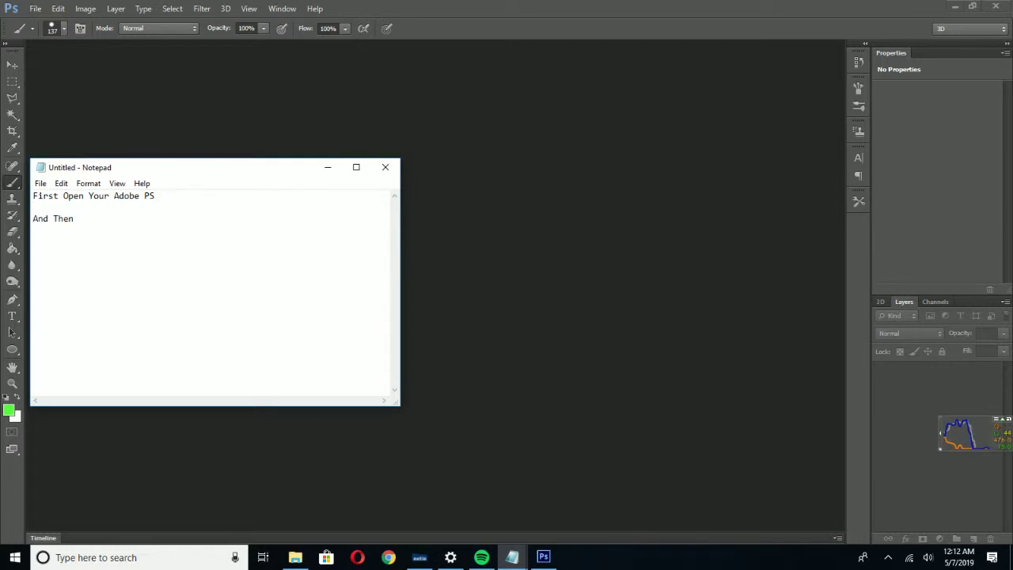
pyautogui.write('Find at Google')
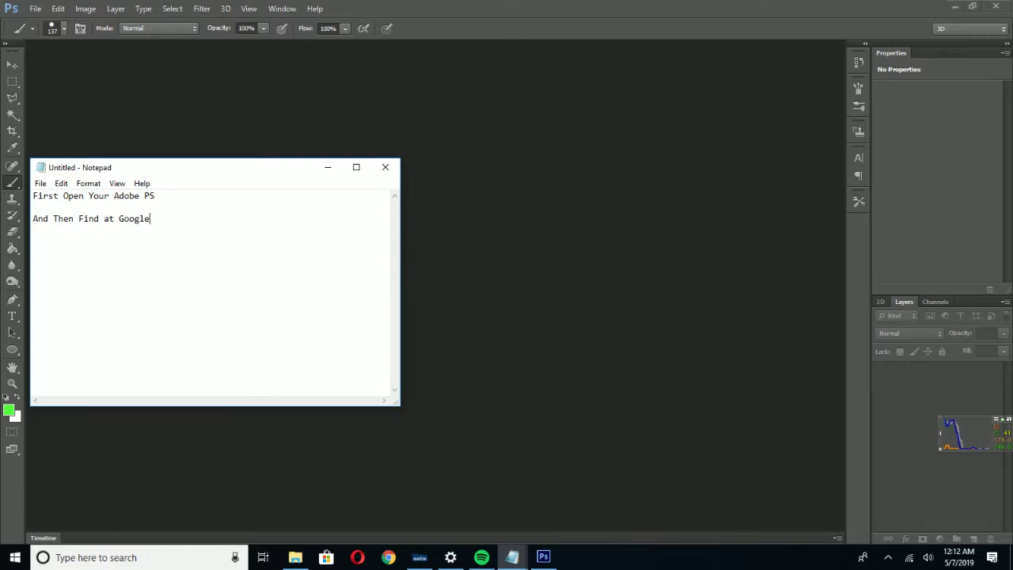
pyautogui.write(' Image Poste')
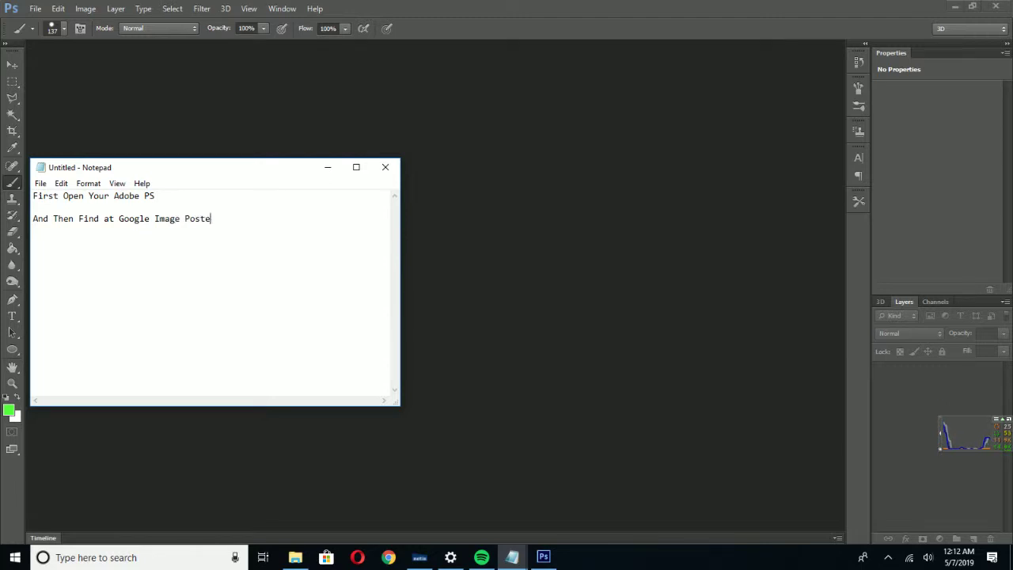
pyautogui.write('r that you want to edit...')
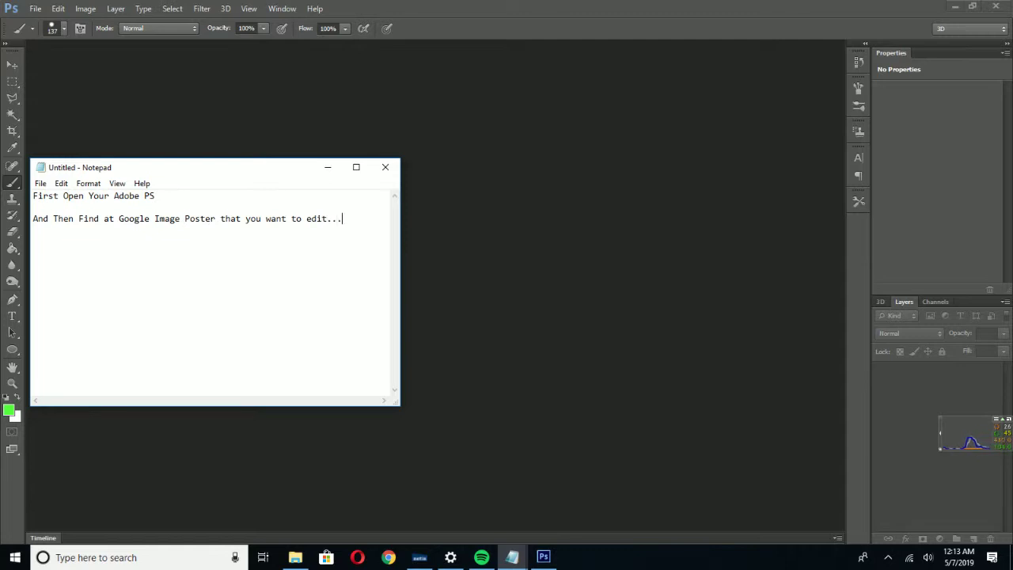
# Replace the note with "Remember before open Adobe, Install Ico Extension Add on first..", and clear the note.
pyautogui.hotkey('ctrl', 'a')
pyautogui.press('BackSpace')
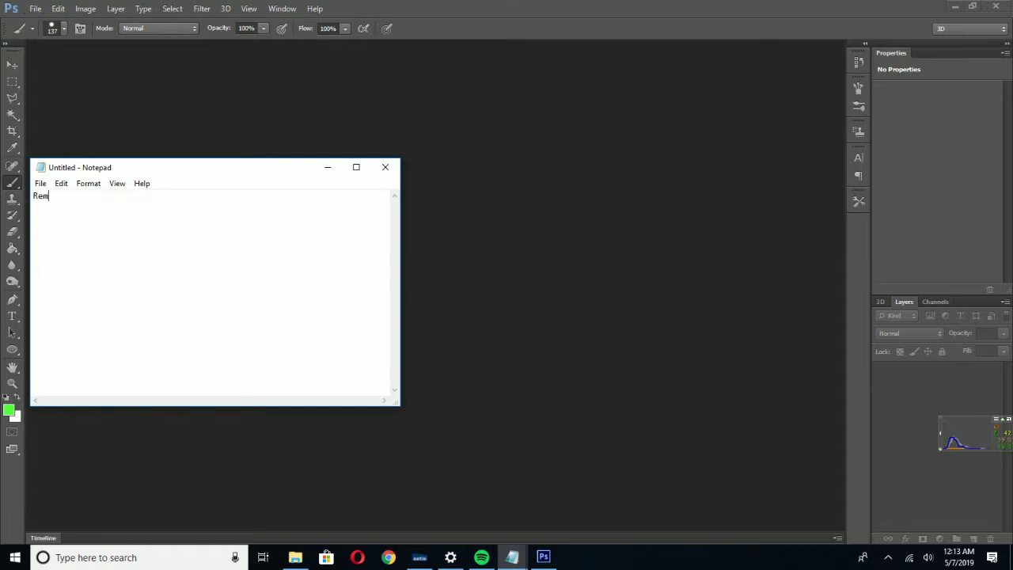
pyautogui.write('ember before open Adobe,')
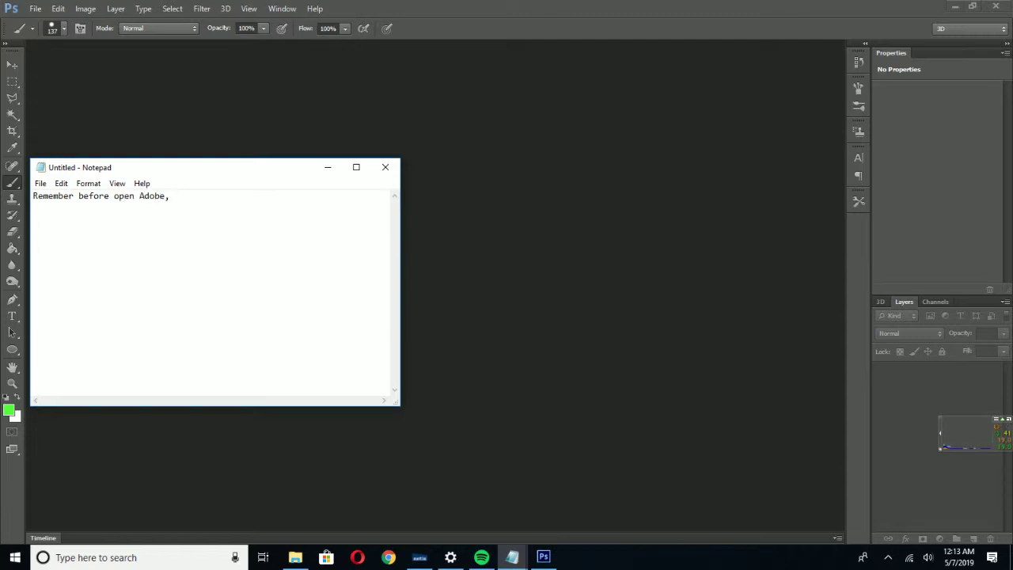
pyautogui.write(' Install Ico Extension Add on ')
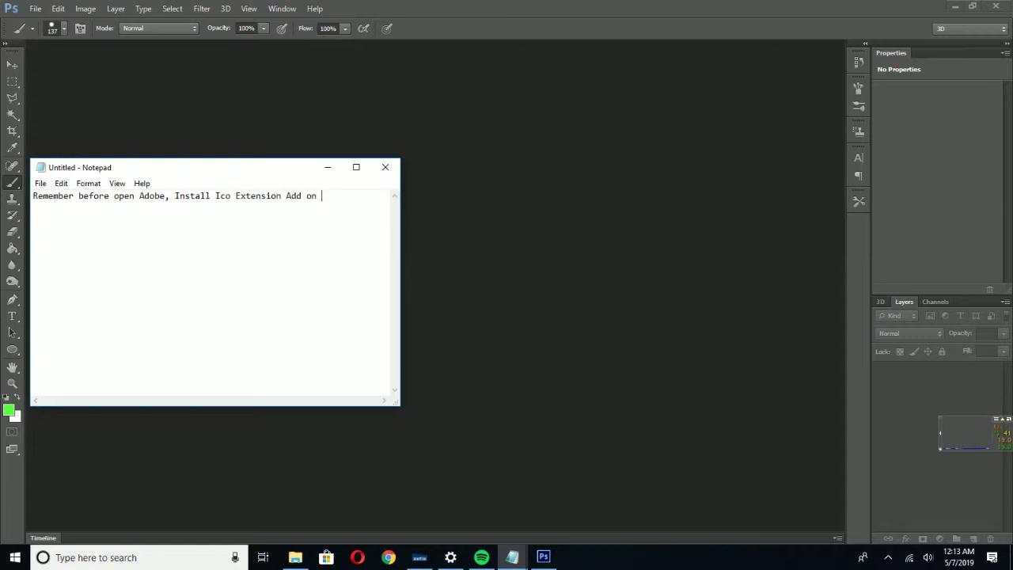
pyautogui.write('foir')
pyautogui.hotkey('ctrl', 'a')
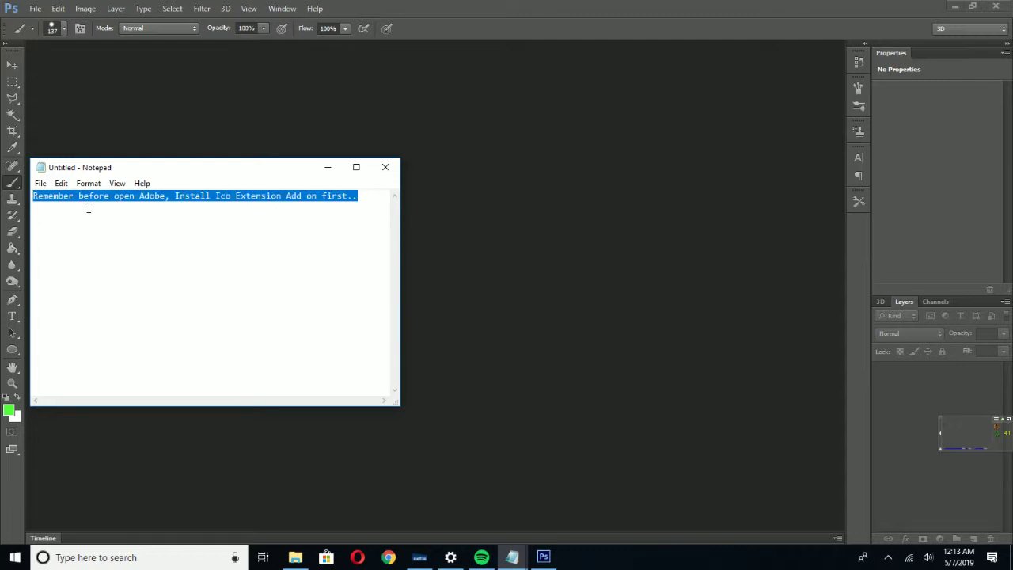
pyautogui.press('BackSpace')
# In Photoshop, open the How to Train Your Dragon poster from its movie folder under [MOVIE], [Finished Them], Susun on Multimedia (Z:).
pyautogui.click(35, 9)
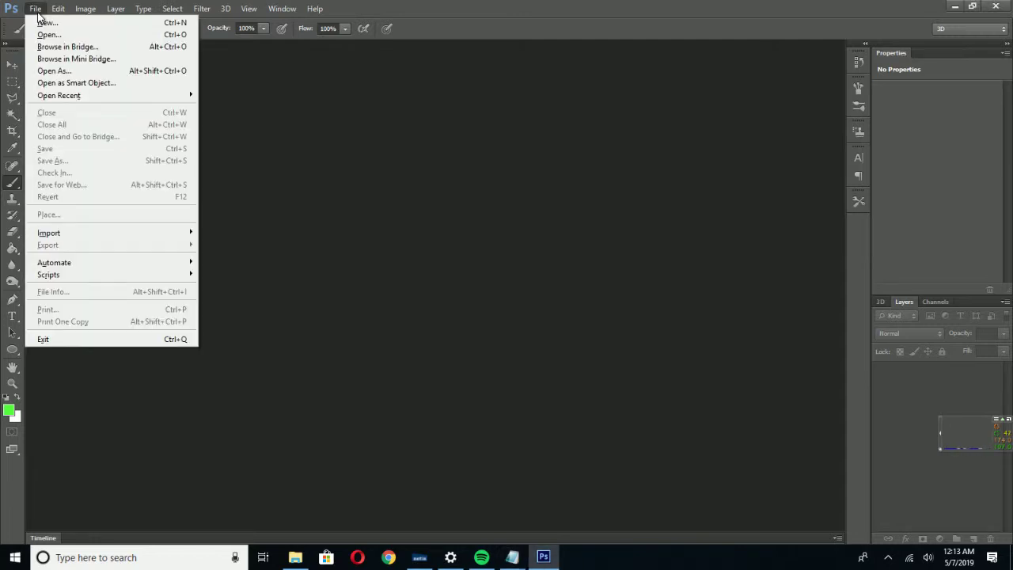
pyautogui.click(94, 35)
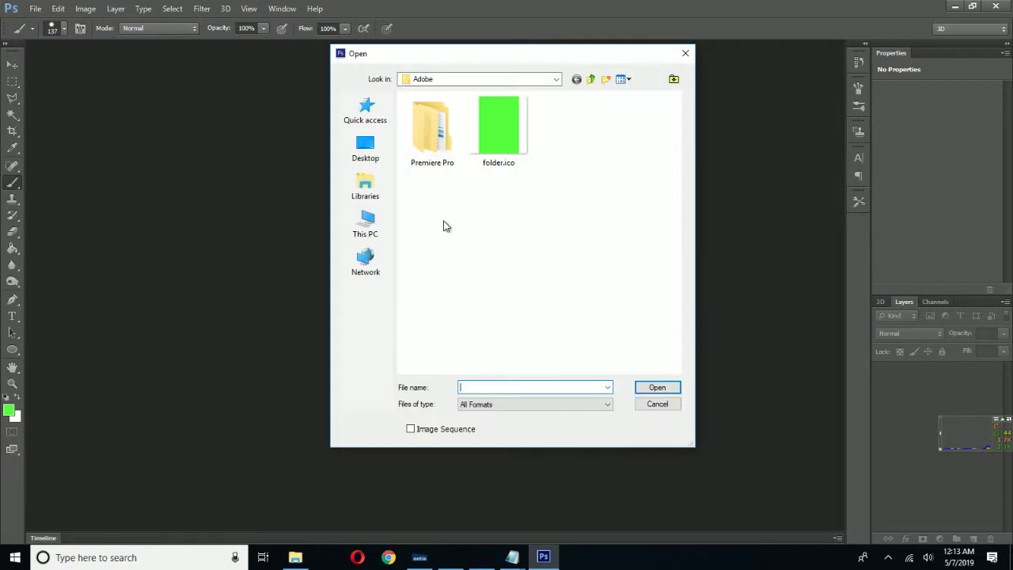
pyautogui.click(556, 79)
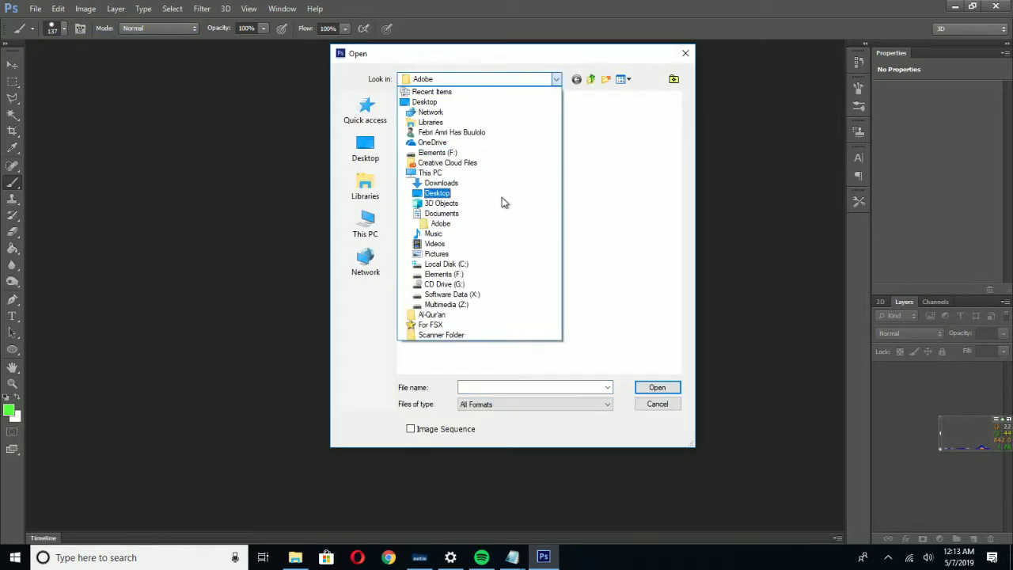
pyautogui.click(446, 305)
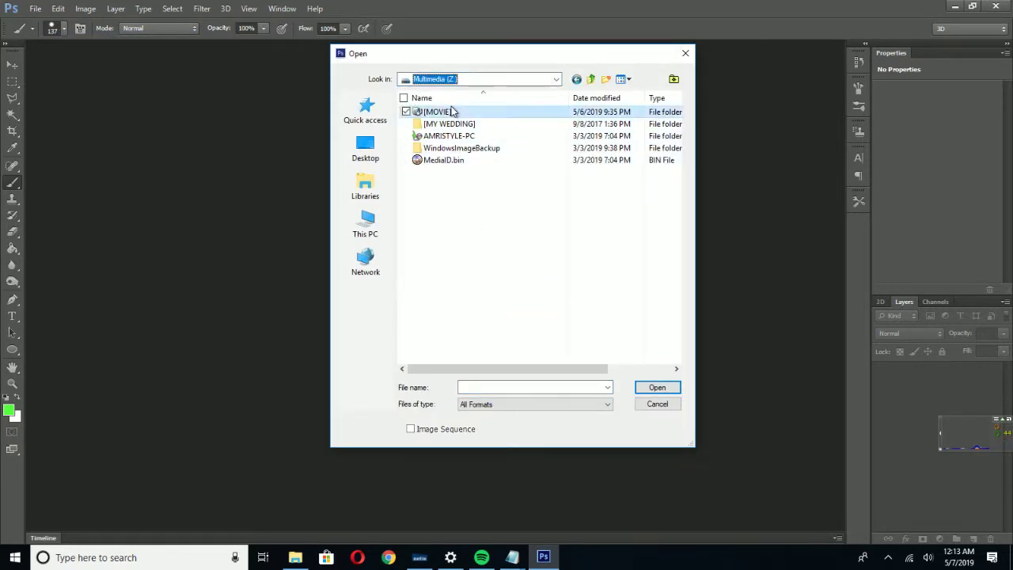
pyautogui.doubleClick(452, 112)
pyautogui.doubleClick(450, 160)
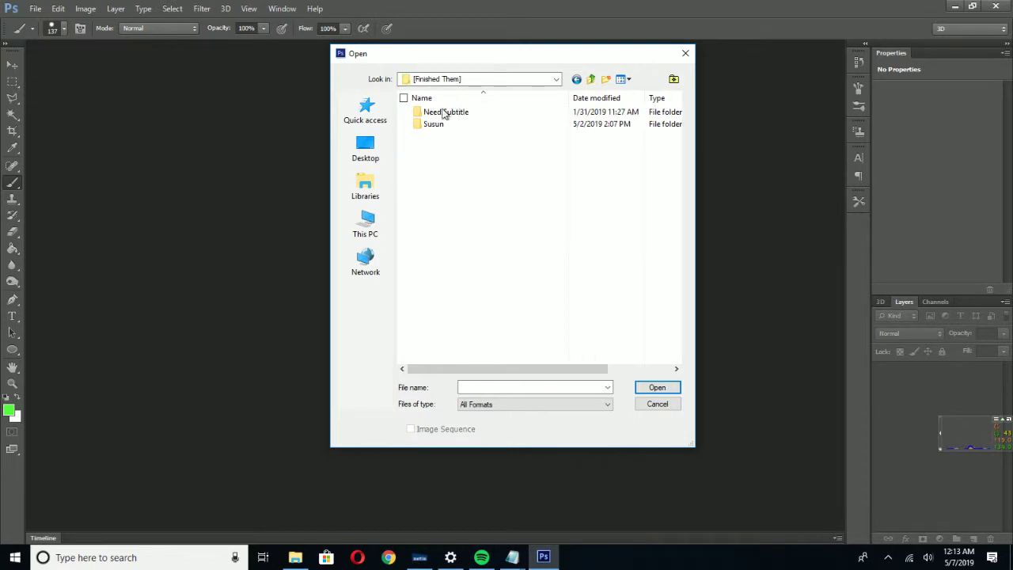
pyautogui.doubleClick(440, 124)
pyautogui.doubleClick(454, 112)
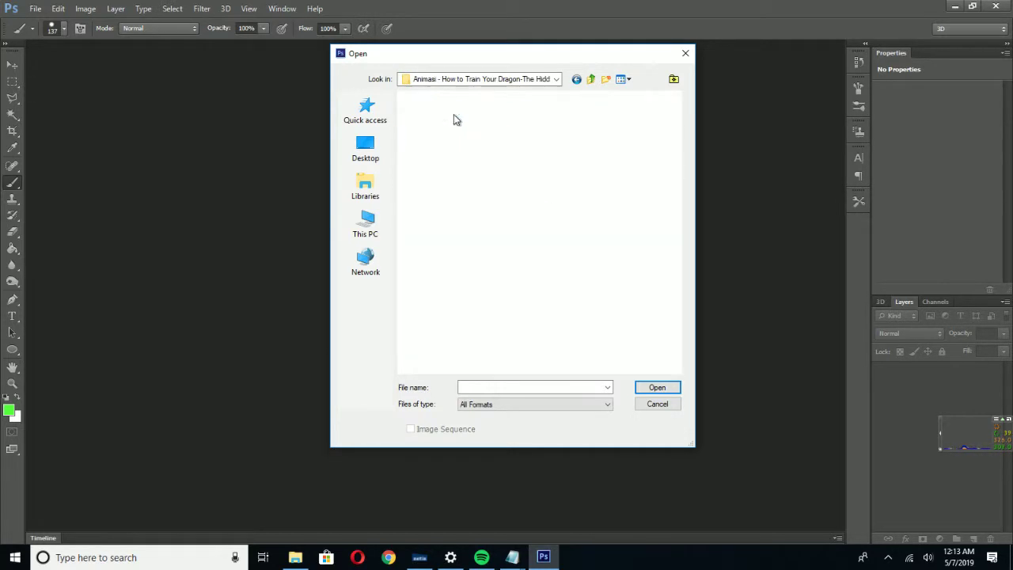
pyautogui.click(447, 119)
pyautogui.click(656, 387)
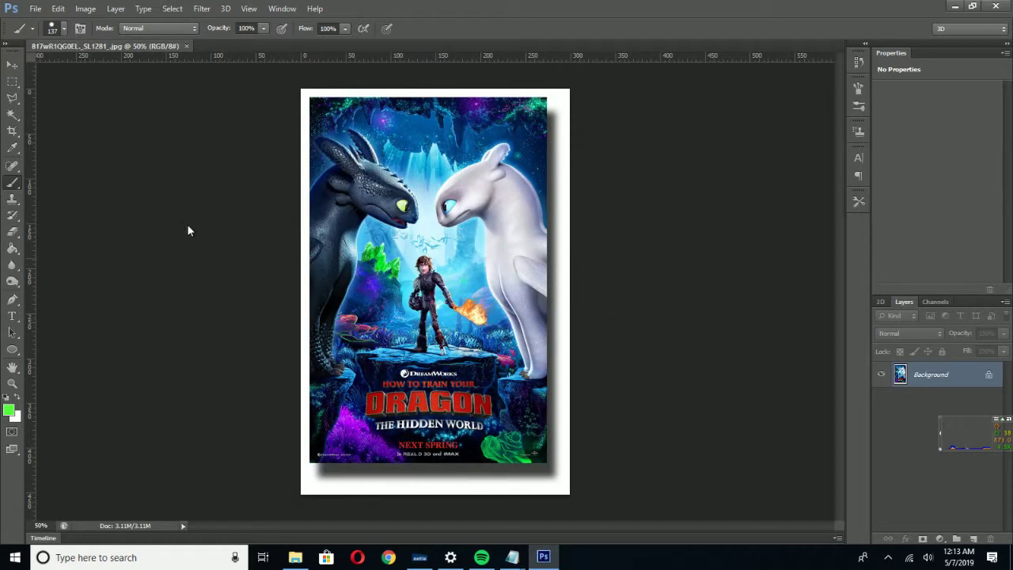
# Open the icon template folder.ico from the Adobe folder in the Documents library, and return to the poster document.
pyautogui.click(34, 8)
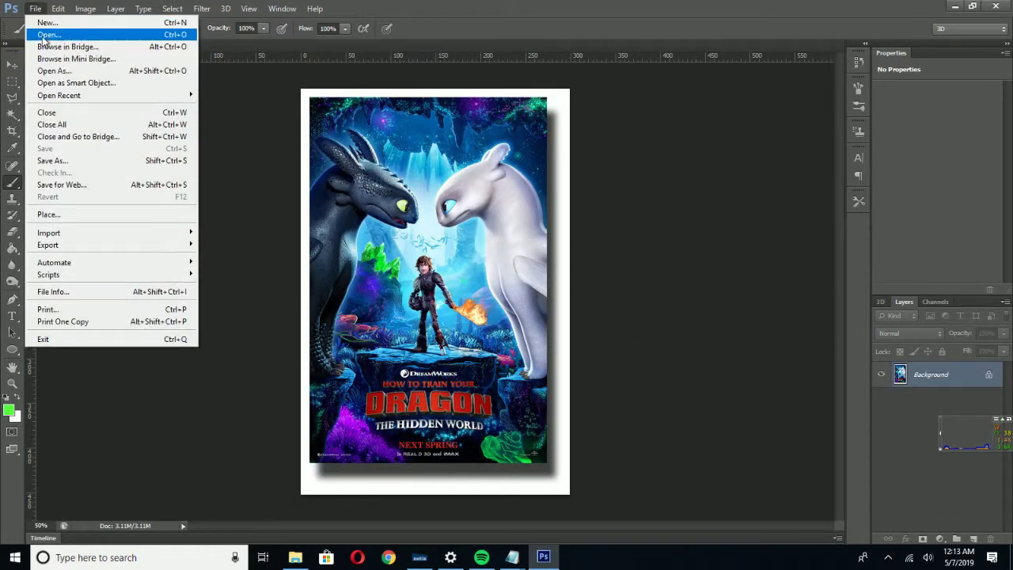
pyautogui.click(48, 29)
pyautogui.click(376, 185)
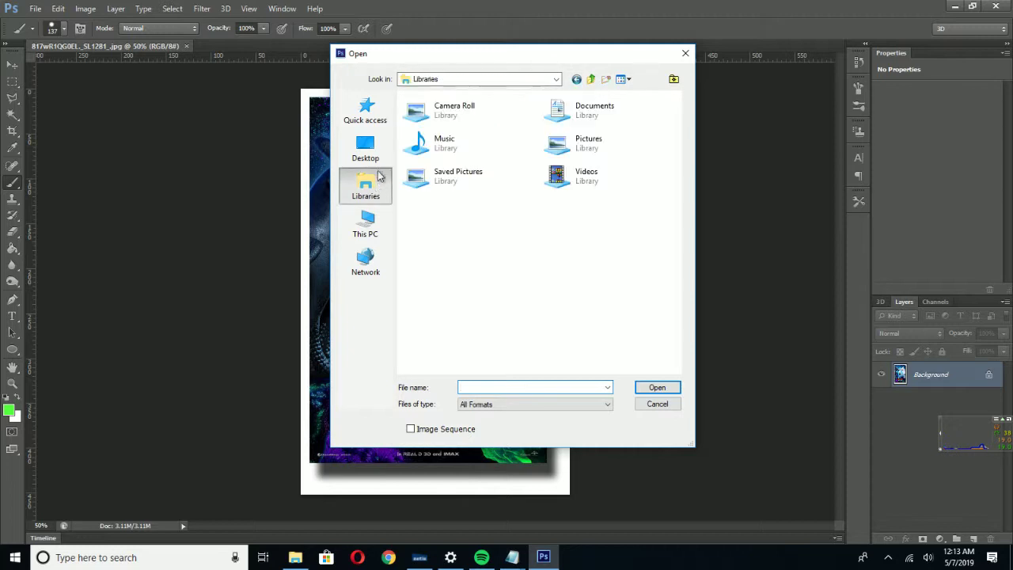
pyautogui.doubleClick(556, 109)
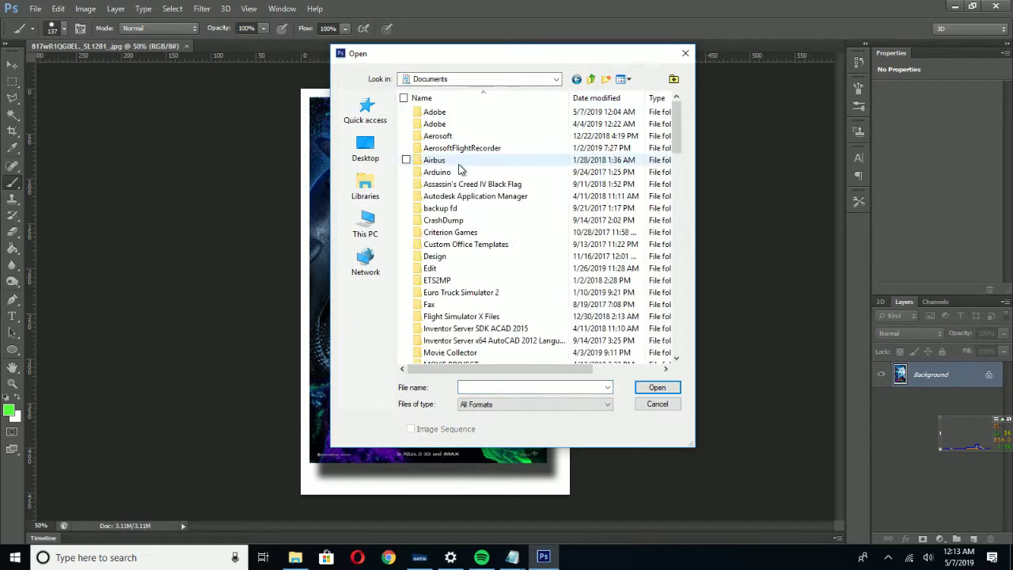
pyautogui.click(444, 116)
pyautogui.doubleClick(444, 114)
pyautogui.click(435, 124)
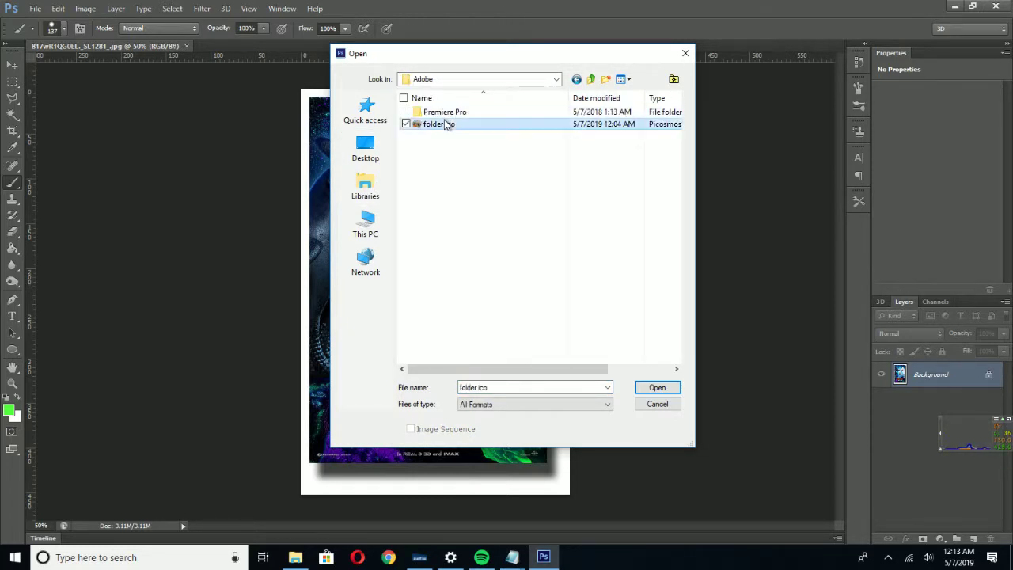
pyautogui.click(656, 388)
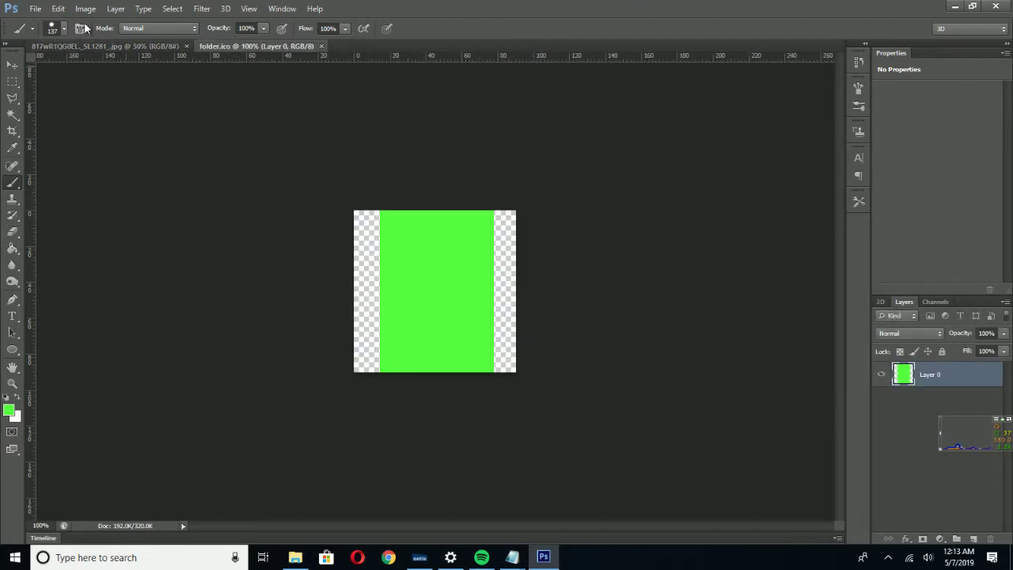
pyautogui.click(122, 47)
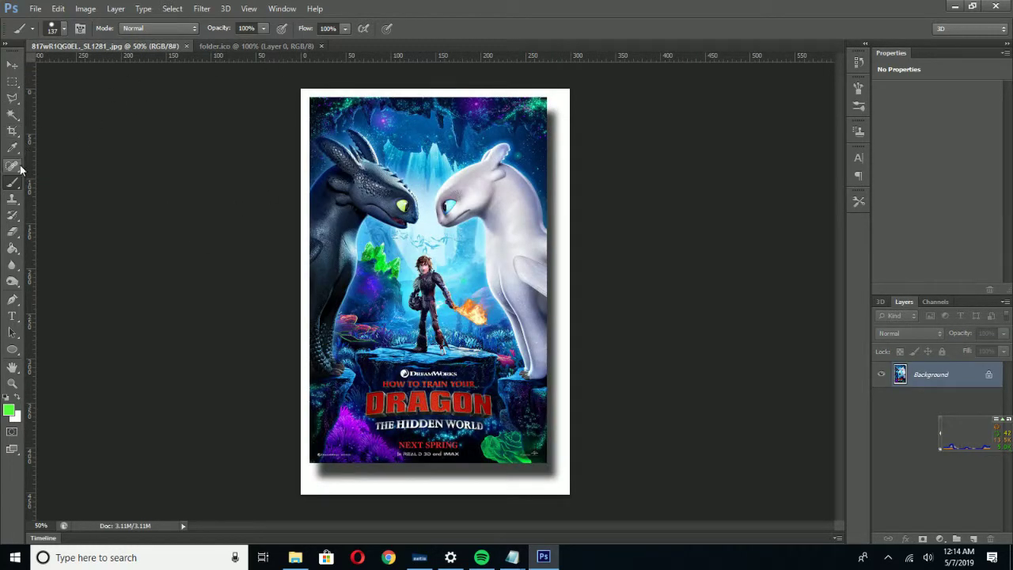
pyautogui.click(12, 131)
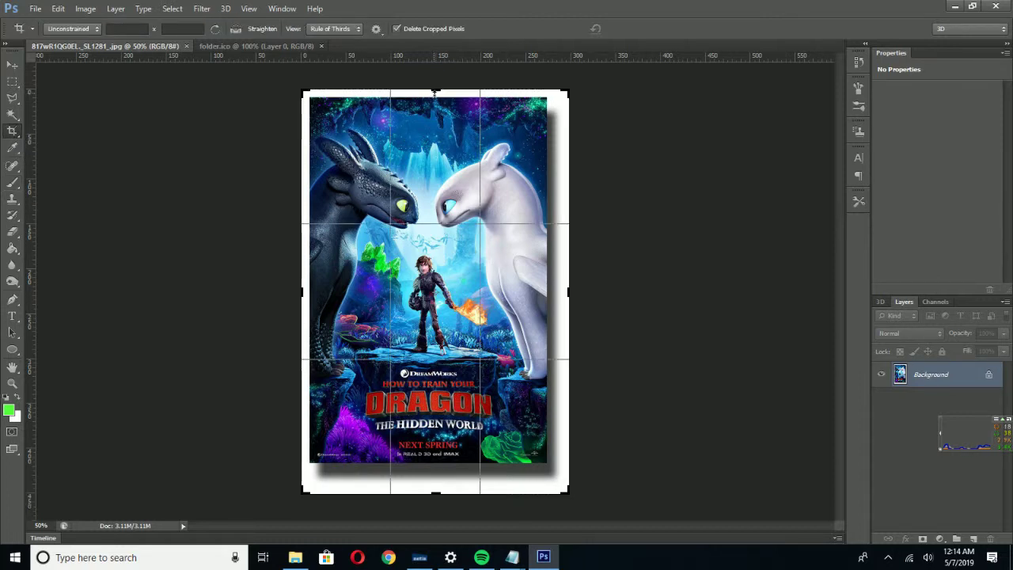
pyautogui.moveTo(435, 93); pyautogui.dragTo(434, 95)
pyautogui.click(615, 30)
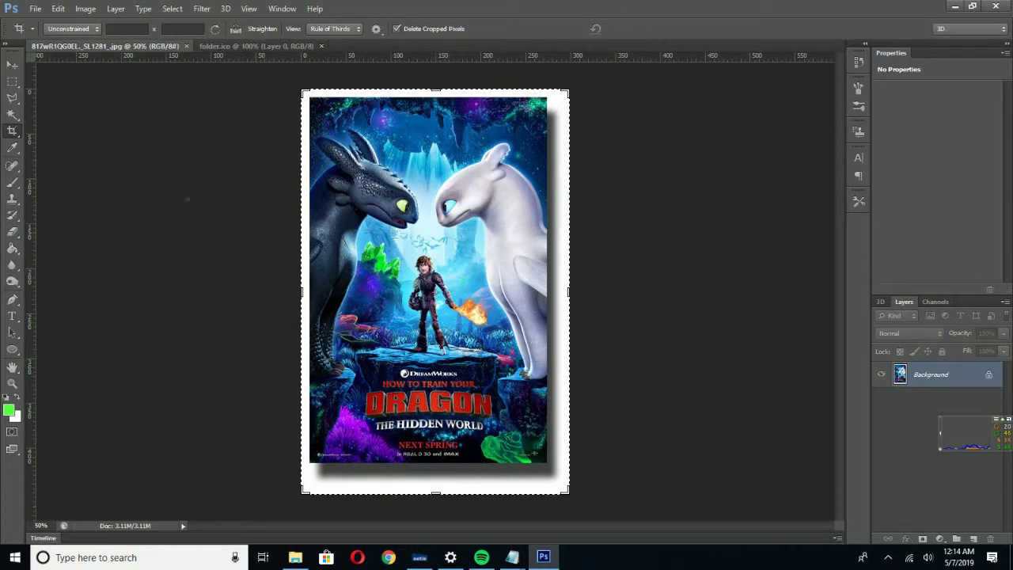
# Select the poster artwork without its white border and shadow using a rectangular marquee, and move it into folder.ico as a new layer.
pyautogui.click(12, 82)
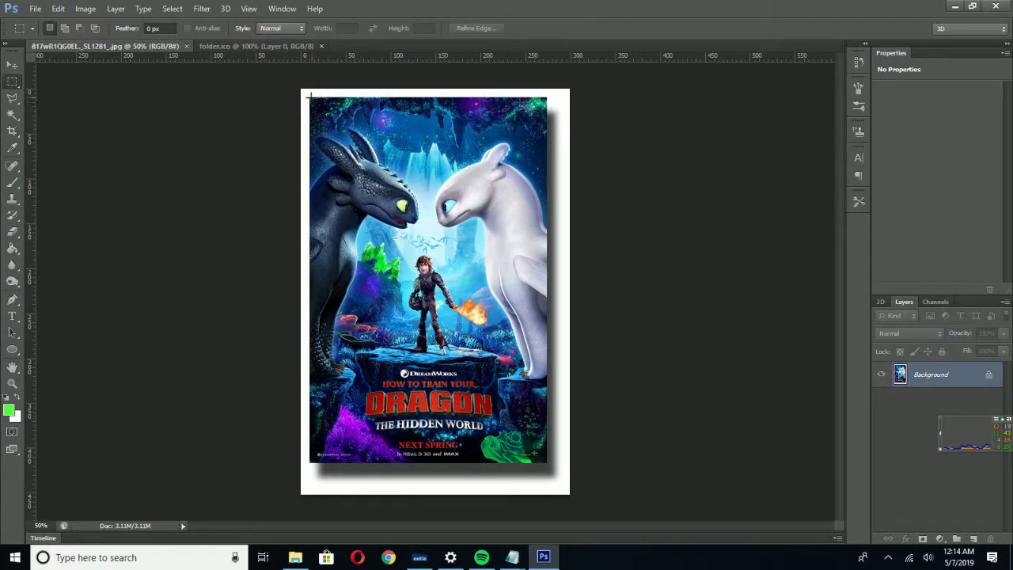
pyautogui.moveTo(307, 95); pyautogui.dragTo(546, 461)
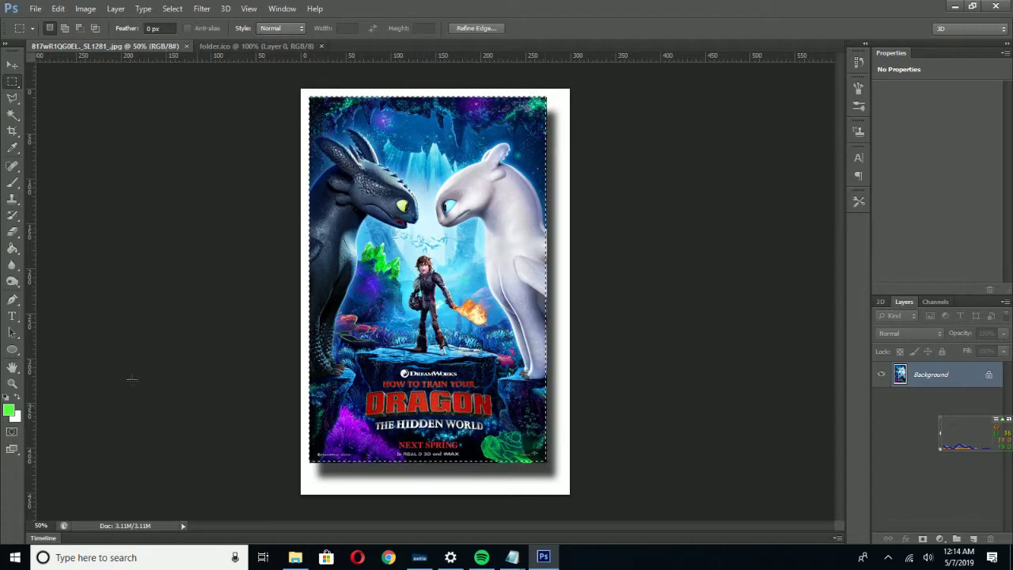
pyautogui.click(12, 64)
pyautogui.moveTo(492, 231); pyautogui.dragTo(474, 352)
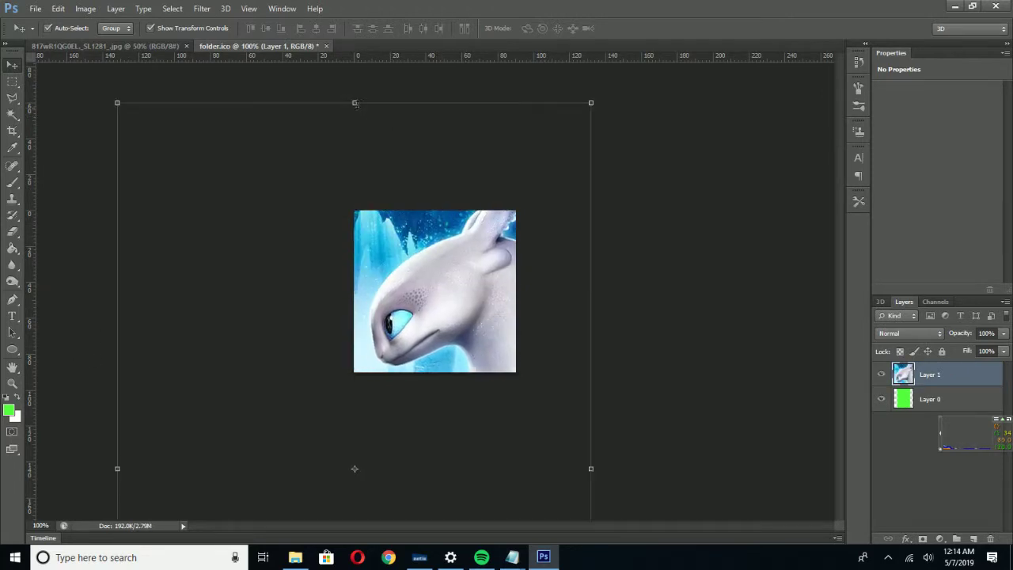
# Scale the poster layer to about 63.5 mm wide and 90.3 mm high so it covers the green rectangle, and apply the transform.
pyautogui.moveTo(356, 103); pyautogui.dragTo(371, 324)
pyautogui.moveTo(460, 360); pyautogui.dragTo(562, 253)
pyautogui.moveTo(706, 313); pyautogui.dragTo(440, 311)
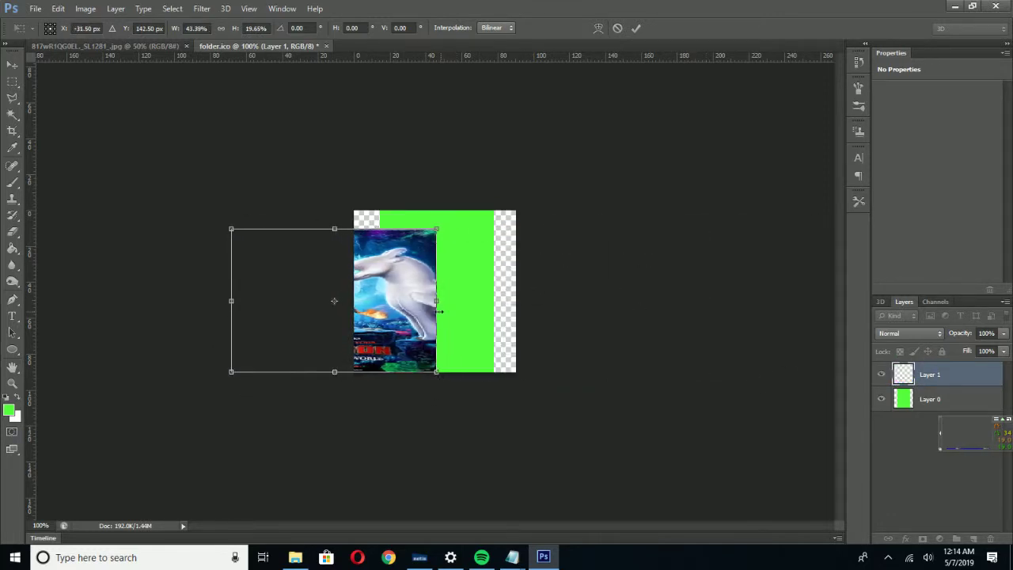
pyautogui.moveTo(370, 282); pyautogui.dragTo(520, 263)
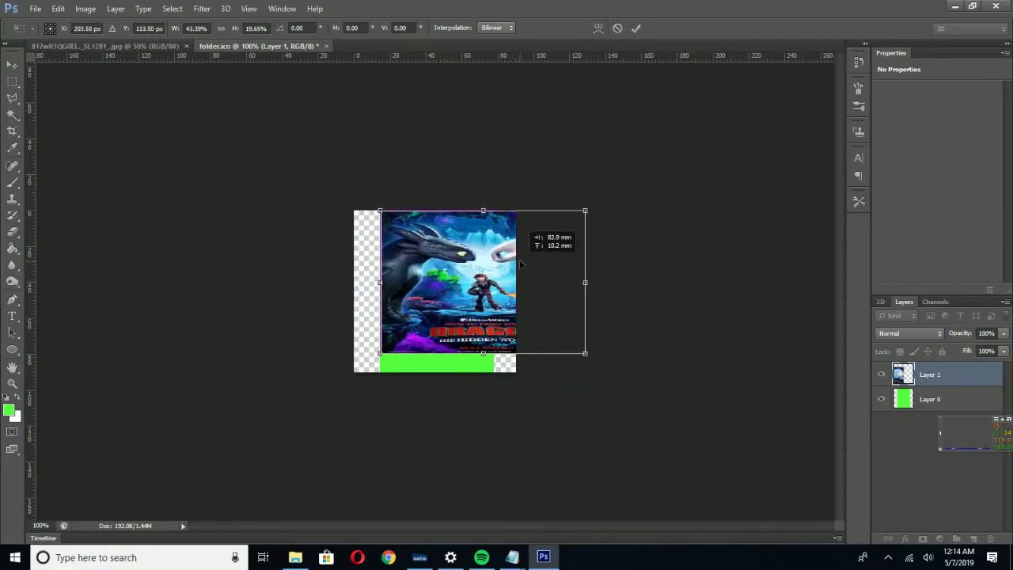
pyautogui.moveTo(585, 282); pyautogui.dragTo(495, 287)
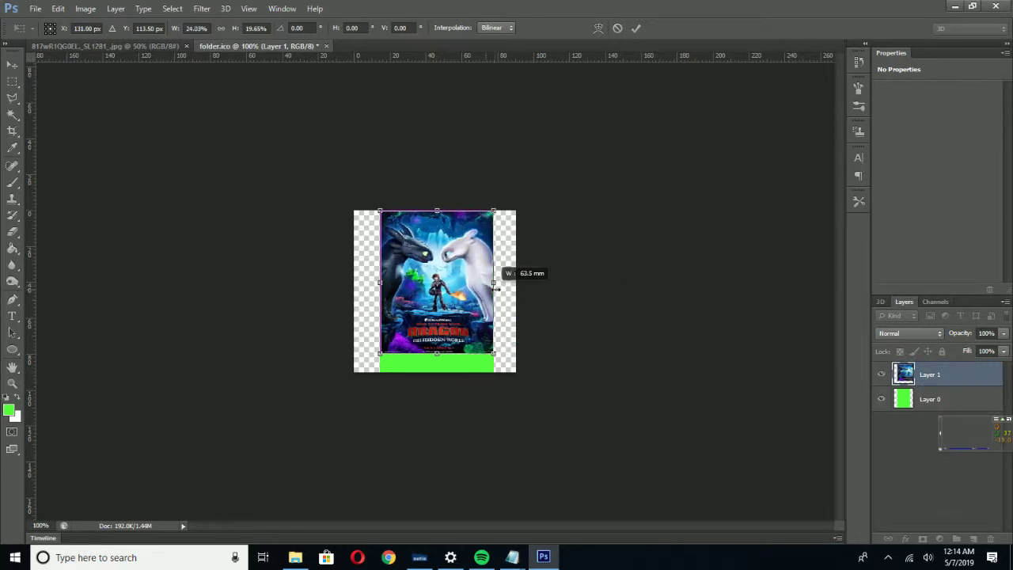
pyautogui.moveTo(436, 359); pyautogui.dragTo(436, 371)
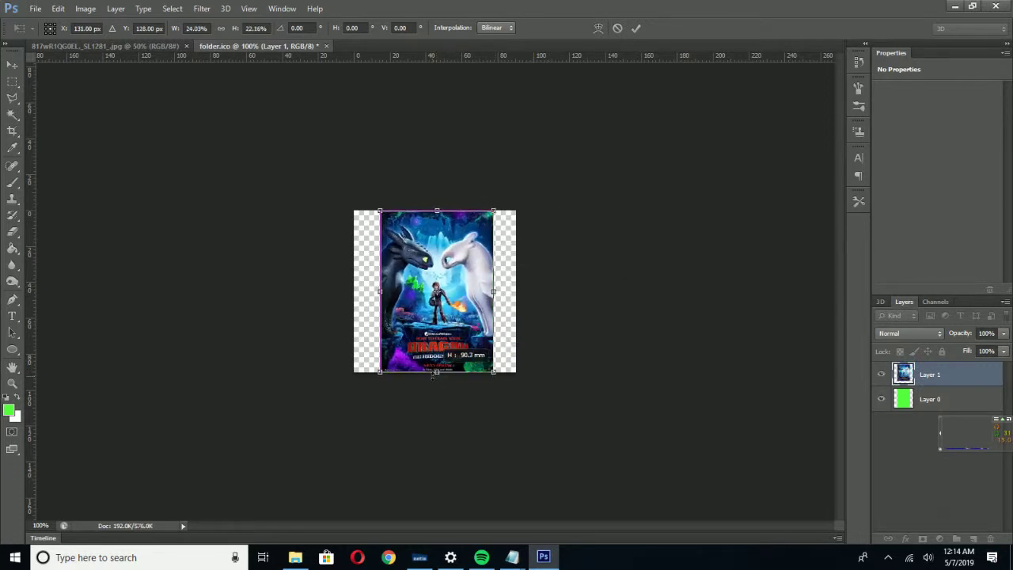
pyautogui.click(637, 29)
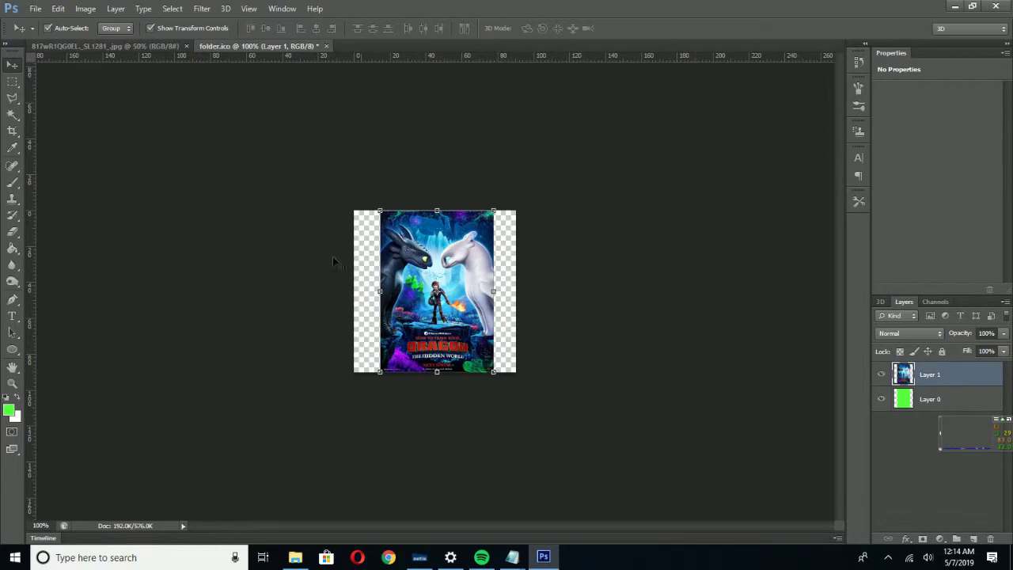
# Prepare to save folder.ico in ICO Windows Icon/Favicon format in the How to Train Your Dragon folder under [MOVIE], [Finished Them], Susun on Multimedia (Z:).
pyautogui.click(36, 9)
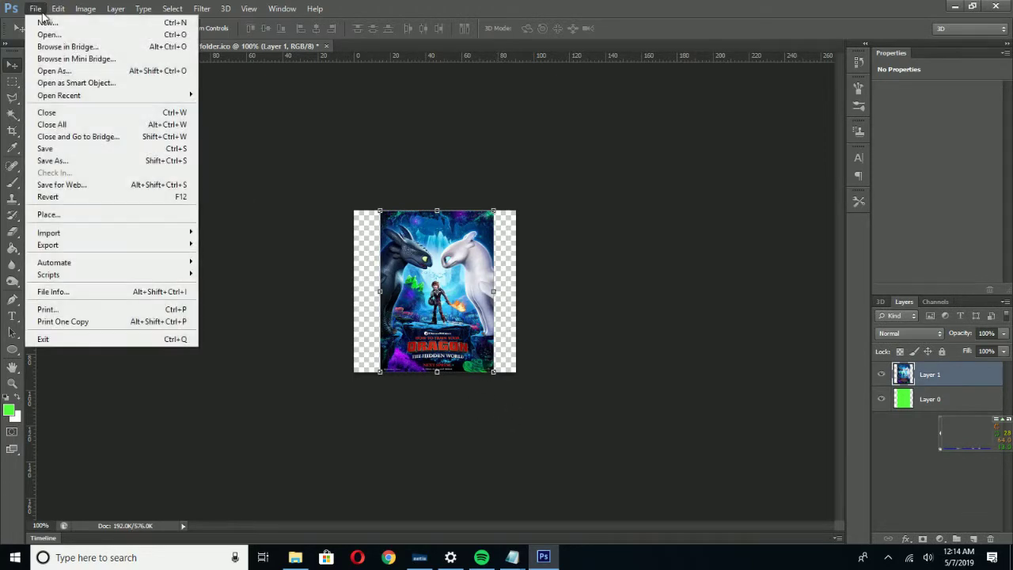
pyautogui.click(91, 162)
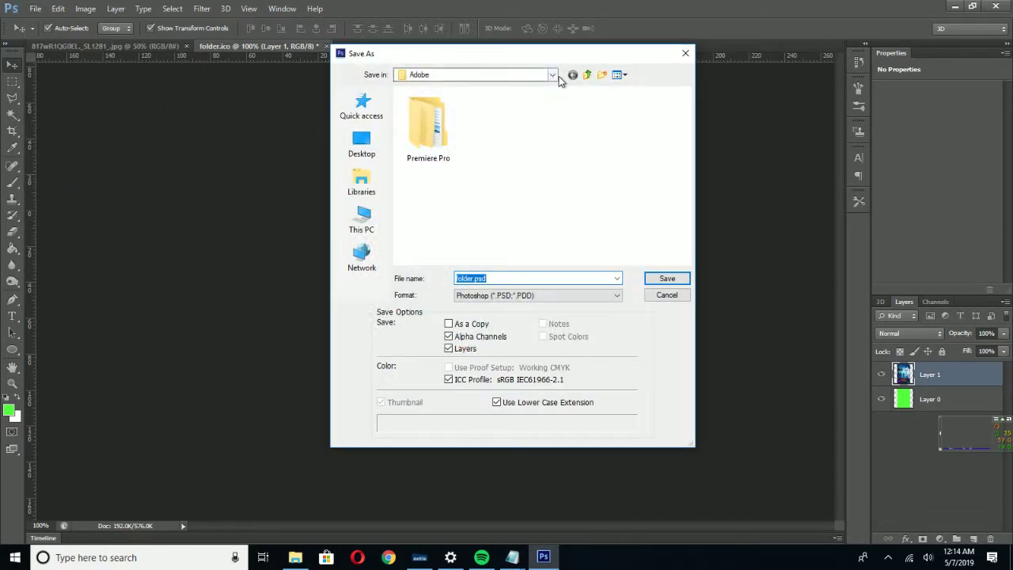
pyautogui.click(554, 75)
pyautogui.click(432, 226)
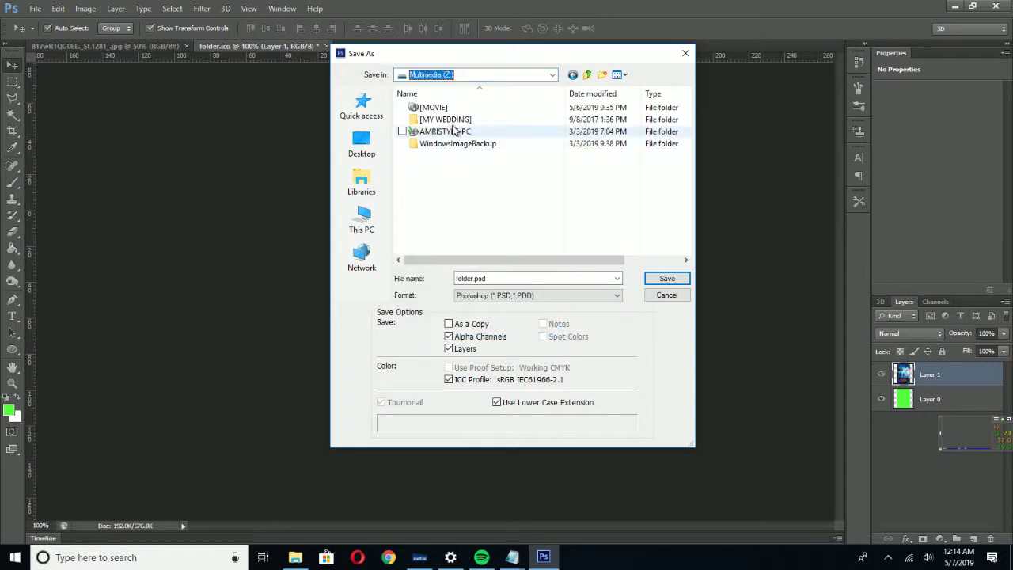
pyautogui.doubleClick(438, 106)
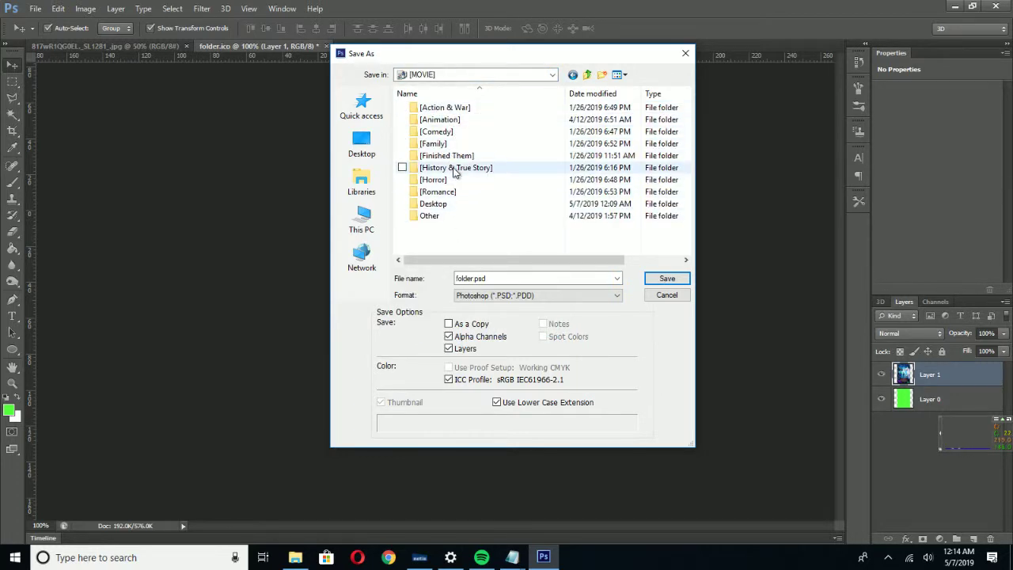
pyautogui.doubleClick(448, 157)
pyautogui.doubleClick(443, 129)
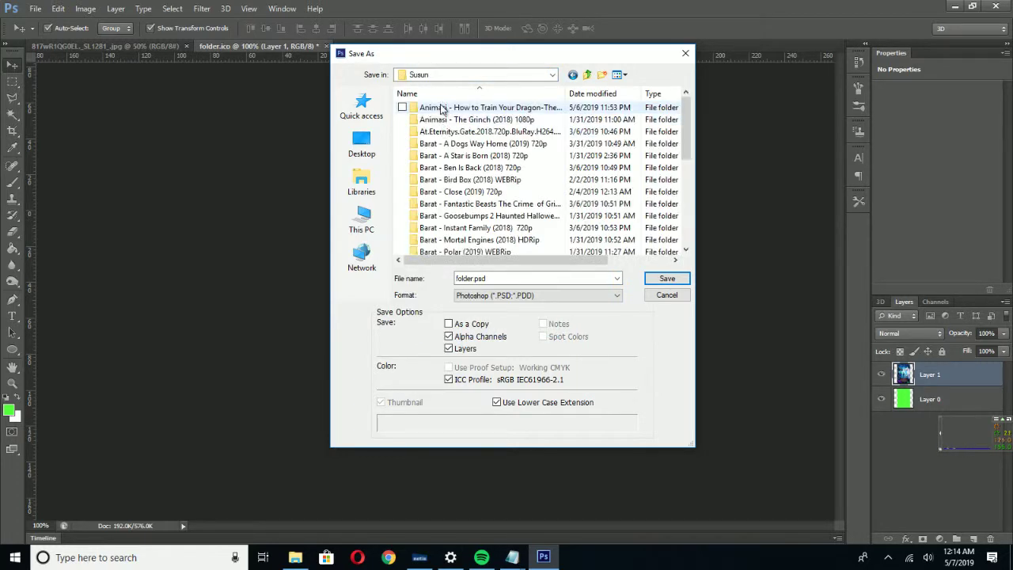
pyautogui.doubleClick(441, 109)
pyautogui.click(558, 297)
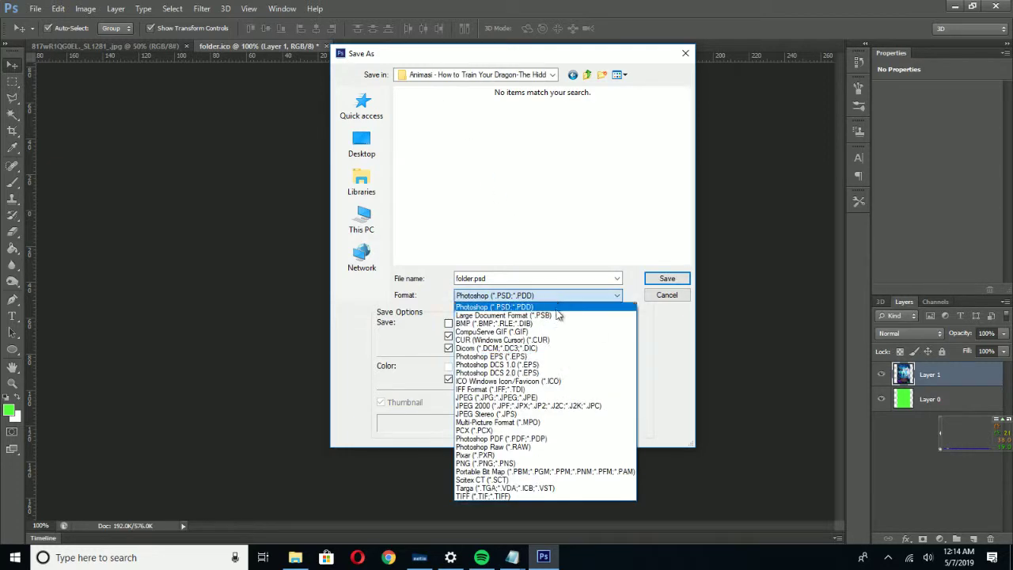
pyautogui.click(539, 382)
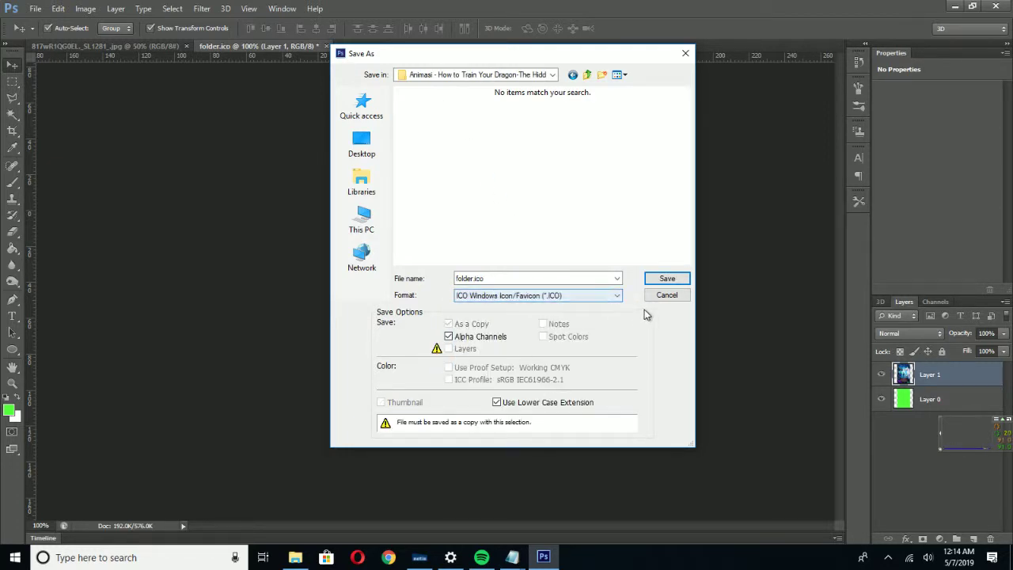
pyautogui.doubleClick(551, 278)
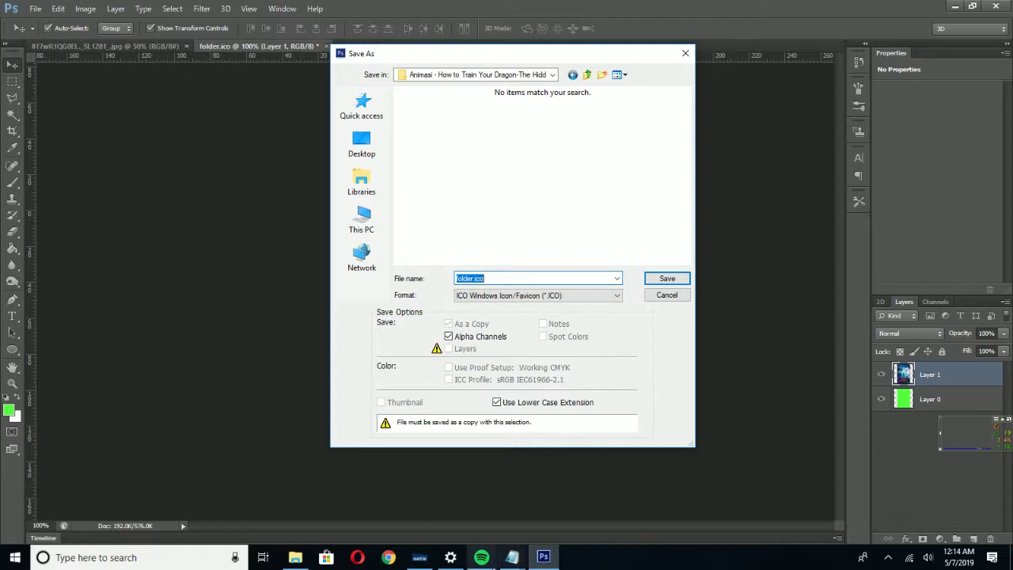
# Switch to the untitled Notepad note and write "remember the file name is what ever you want..".
pyautogui.moveTo(512, 557)
pyautogui.click(542, 509)
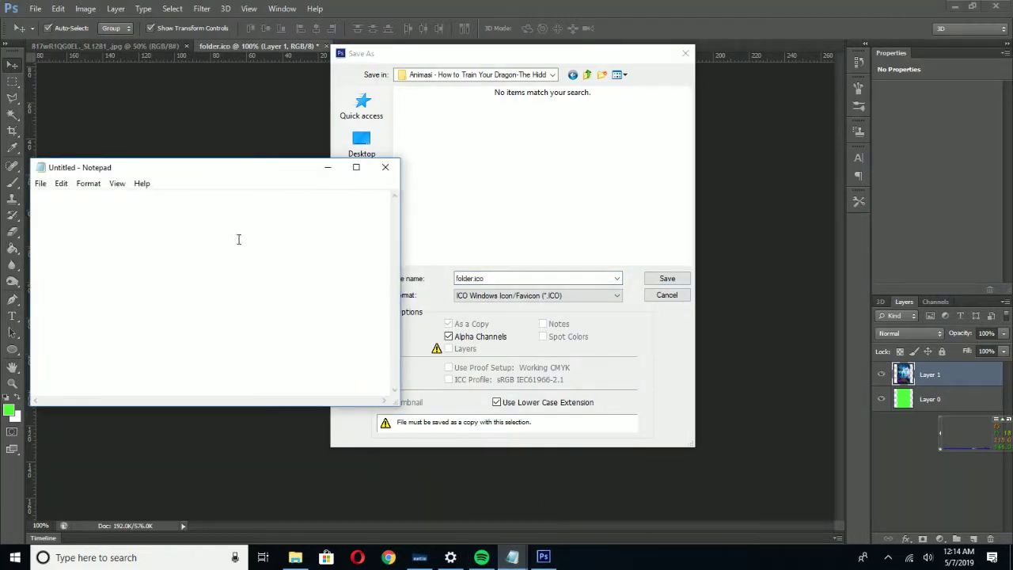
pyautogui.write('remember the file name is what ever you ewa')
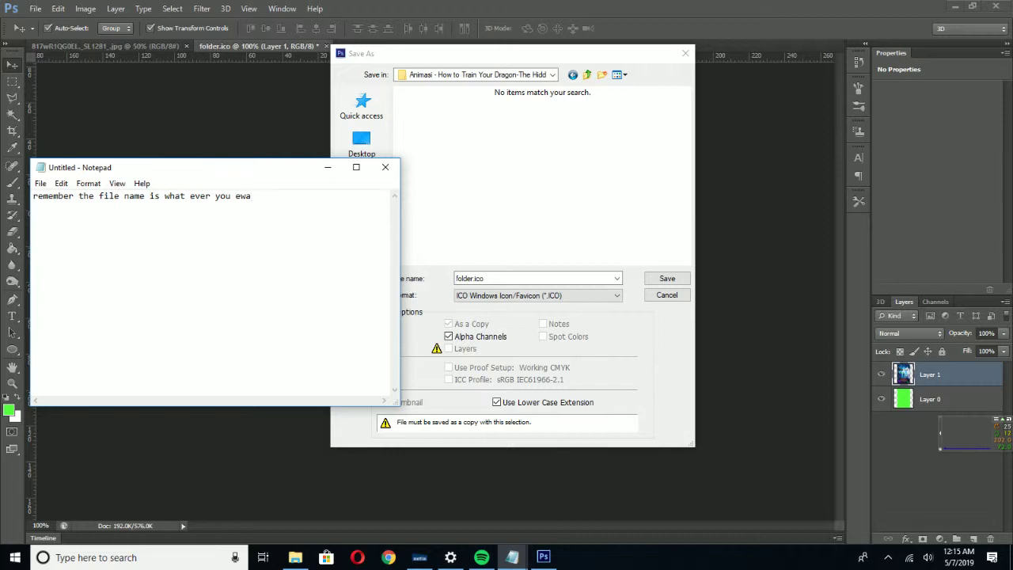
pyautogui.press('BackSpace')
pyautogui.press('BackSpace')
pyautogui.press('BackSpace')
pyautogui.write('watn')
pyautogui.hotkey('ctrl', 'a')
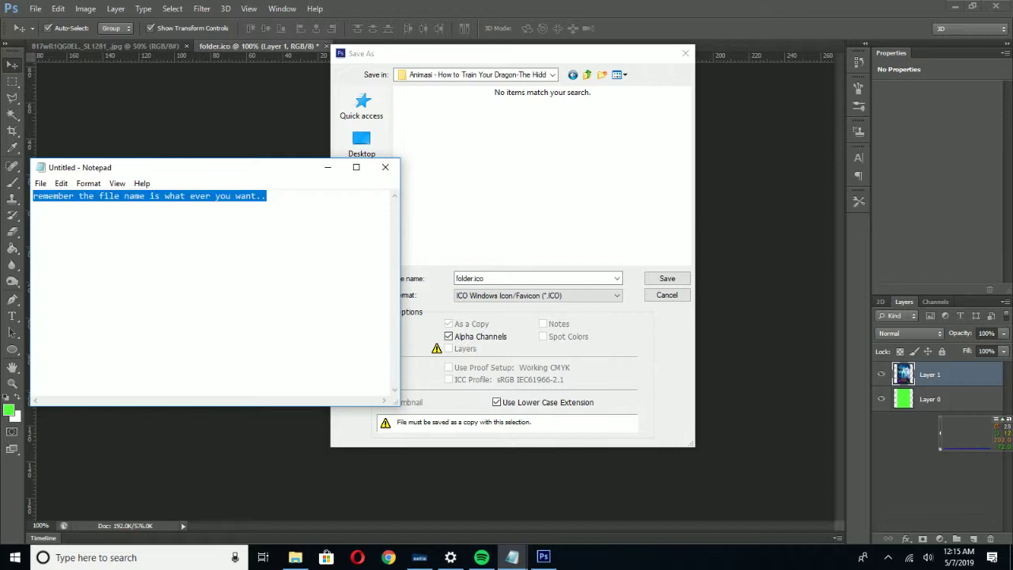
# Replace the note with "i'm using folder.ico to all myt folder because of my setting, i'll tell later..", and clear the note.
pyautogui.write('1')
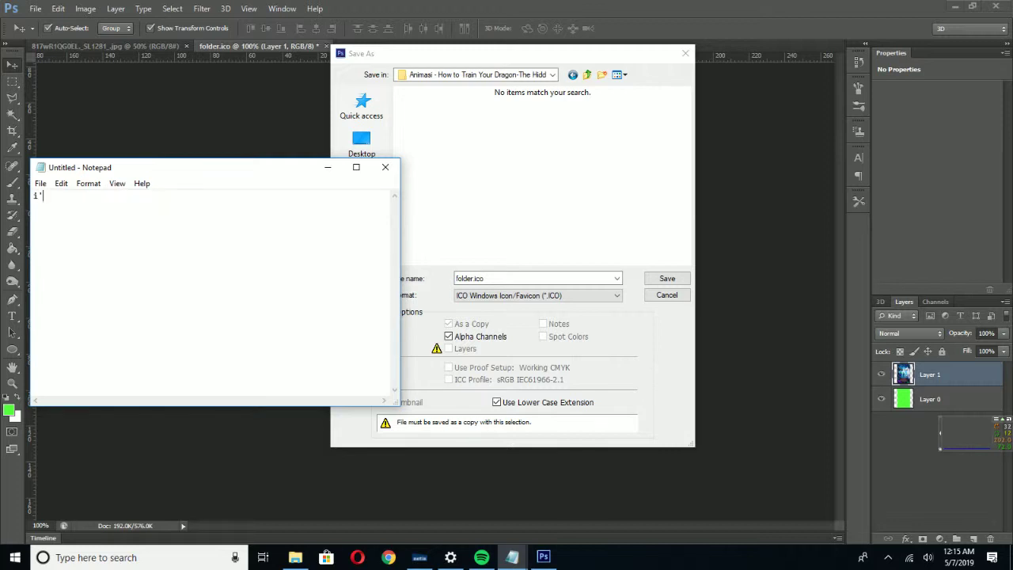
pyautogui.write("'m using folder.ico to all myt ")
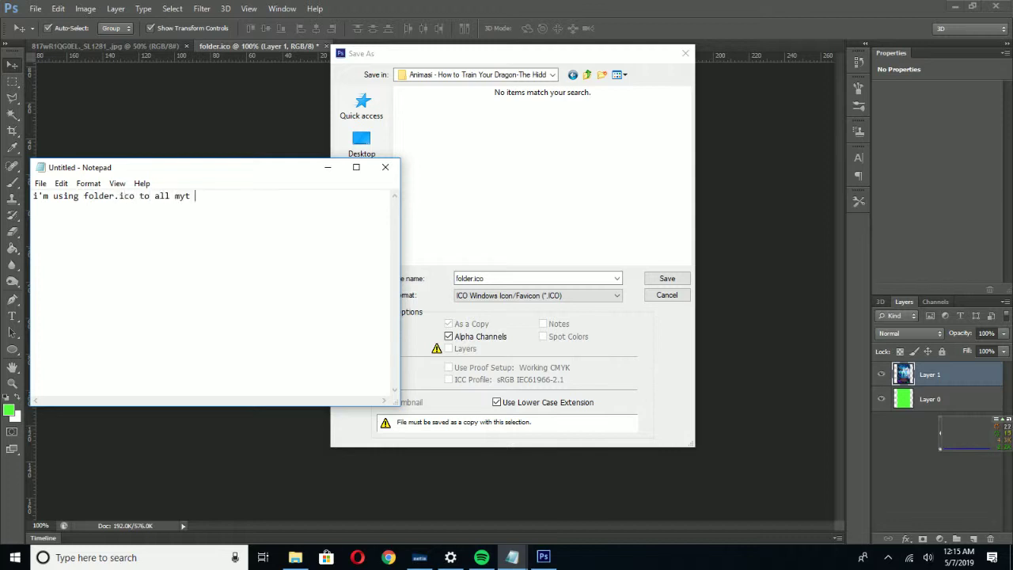
pyautogui.write('folder because of my ')
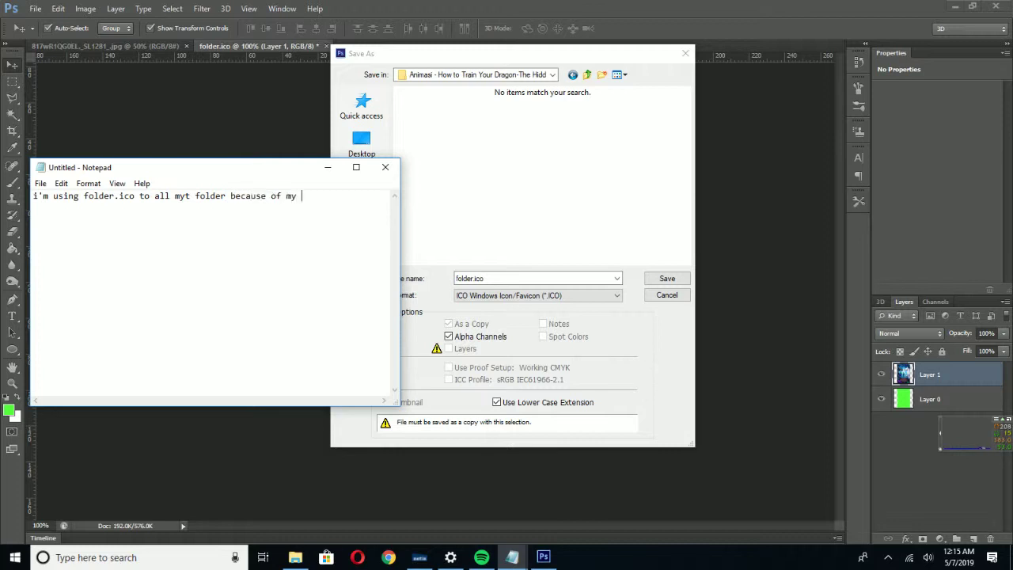
pyautogui.write("setting, i'll tell later..")
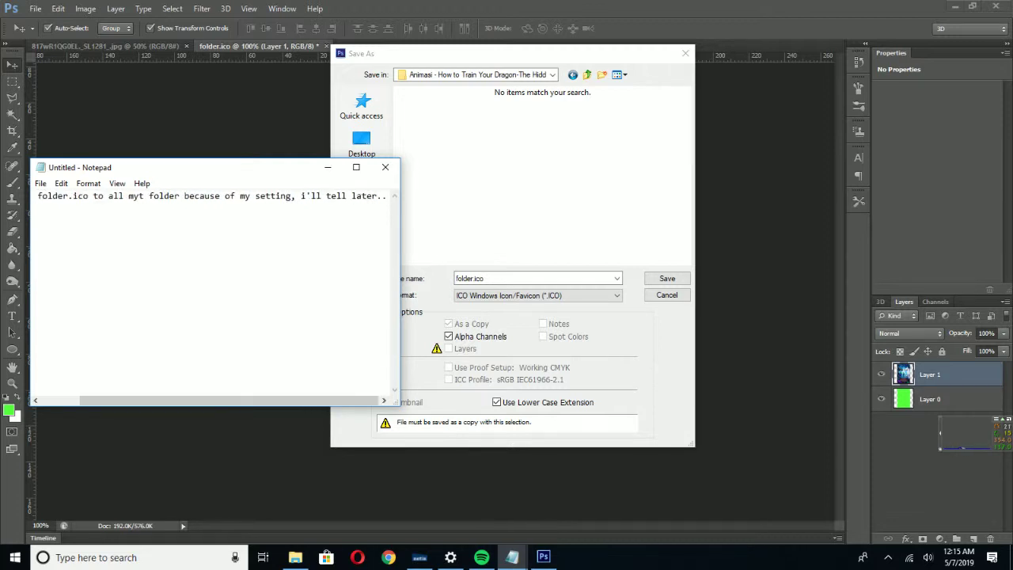
pyautogui.hotkey('ctrl', 'a')
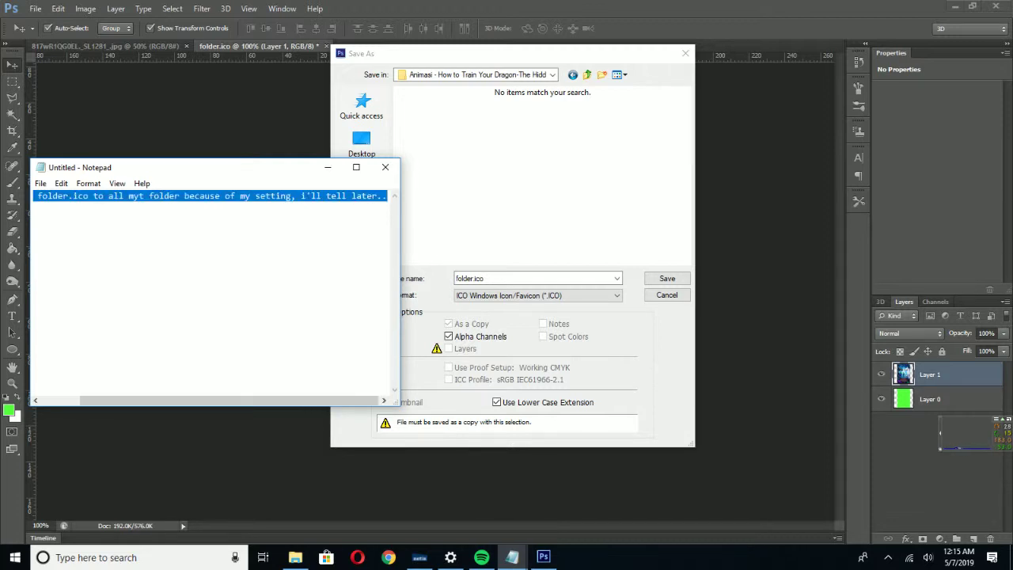
pyautogui.press('BackSpace')
# Save folder.ico in the How to Train Your Dragon folder as a Standard ICO icon.
pyautogui.click(616, 338)
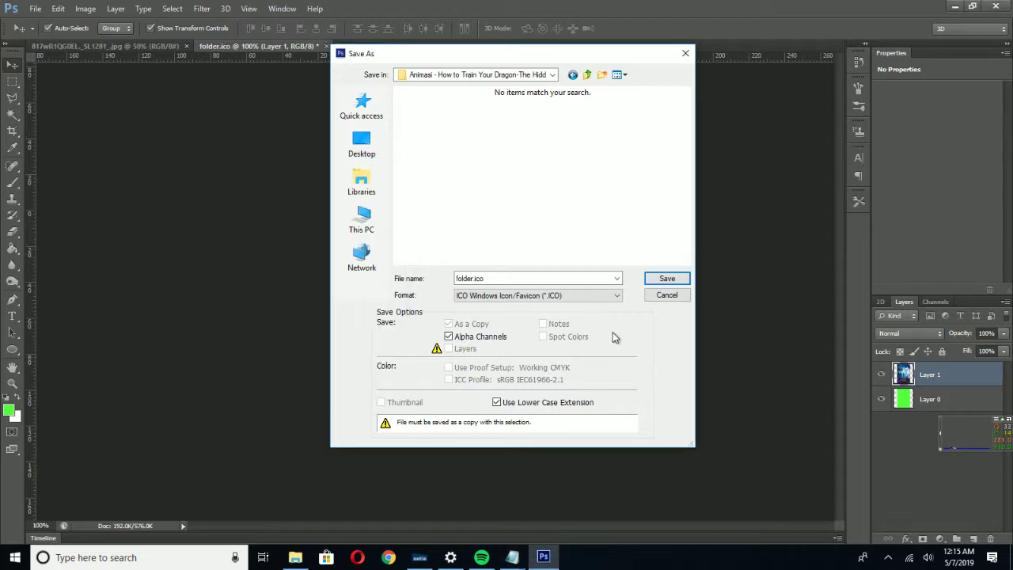
pyautogui.click(657, 277)
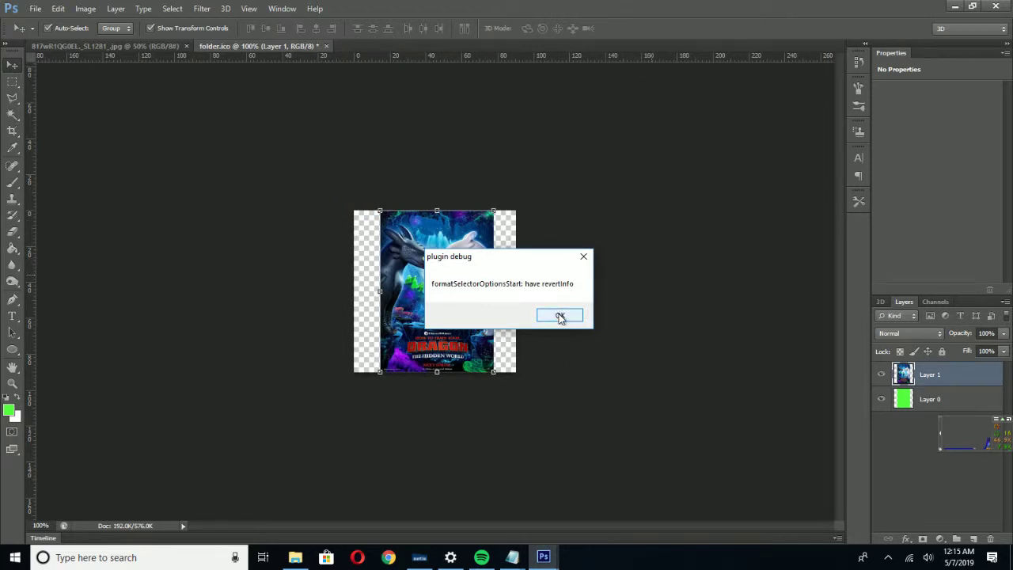
pyautogui.click(559, 316)
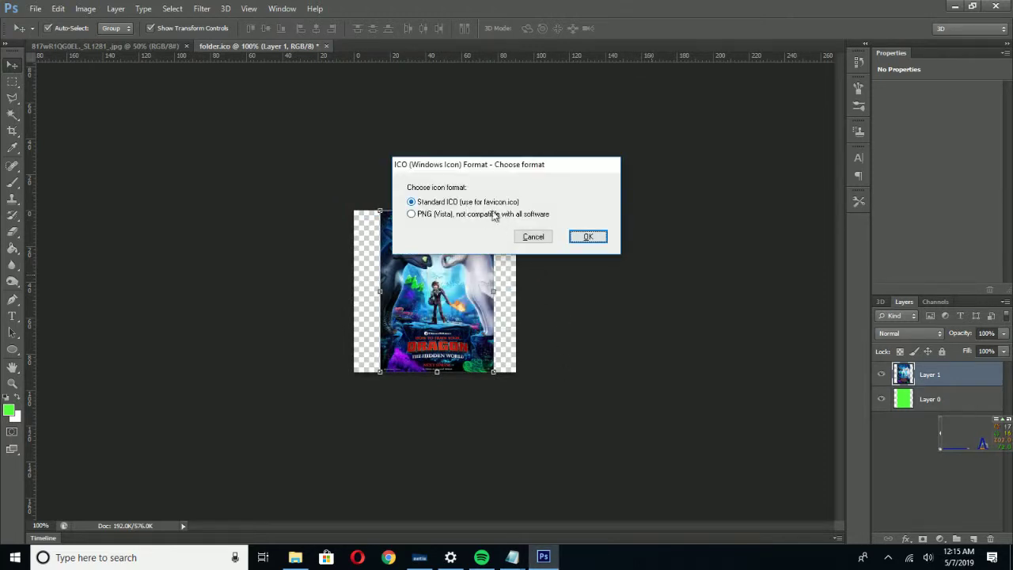
pyautogui.click(588, 239)
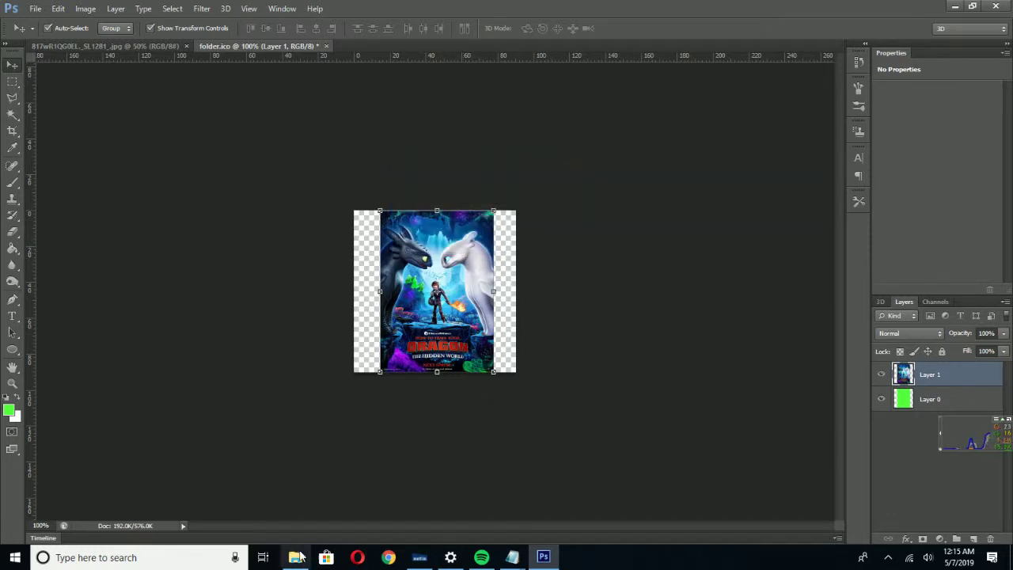
# Switch to File Explorer and copy desktop.ini from Barat - 47 Meters Down (2017) 1080p under [MOVIE], [Action & War] on Multimedia (Z:).
pyautogui.moveTo(298, 560)
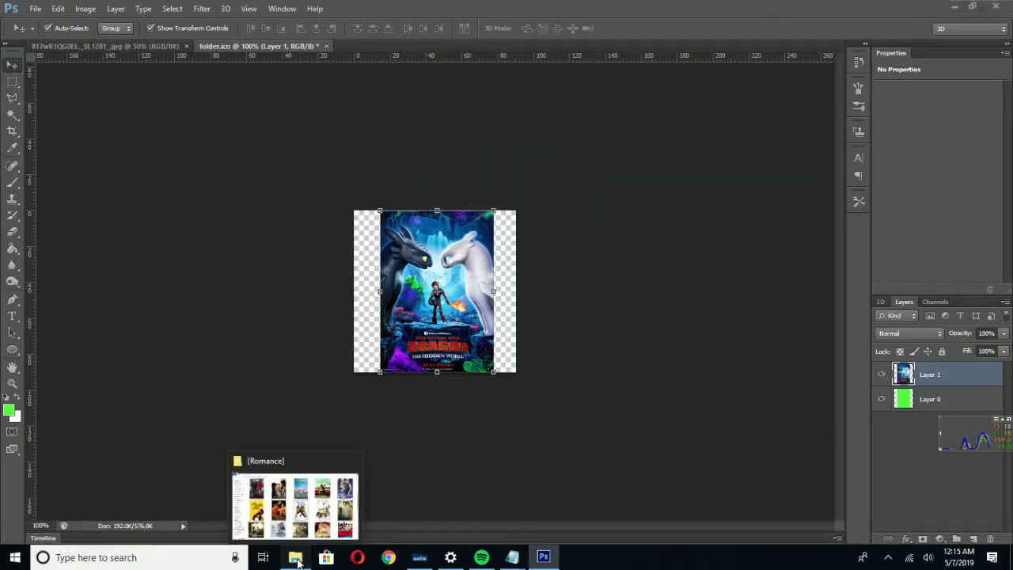
pyautogui.click(294, 507)
pyautogui.click(79, 467)
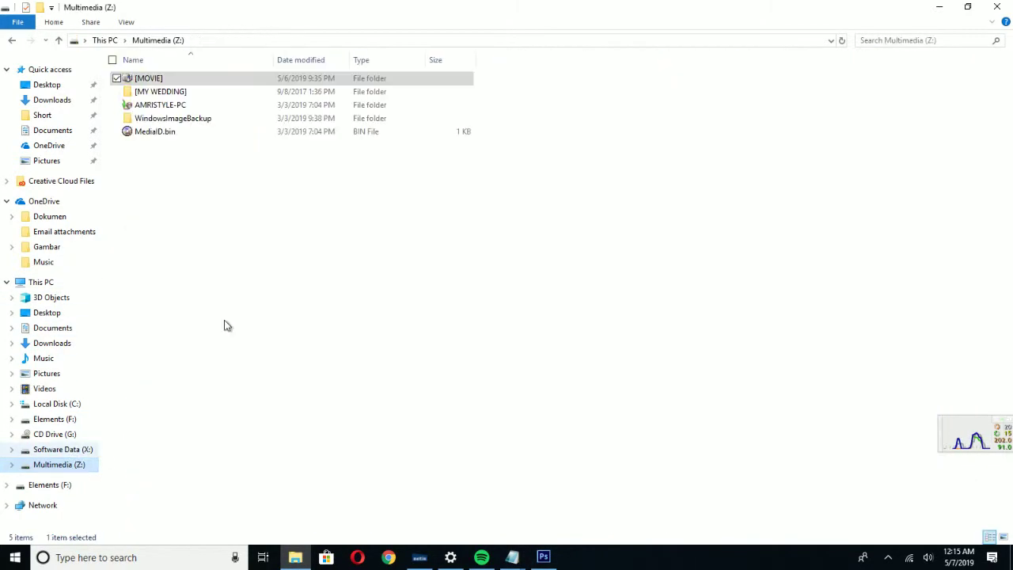
pyautogui.doubleClick(156, 77)
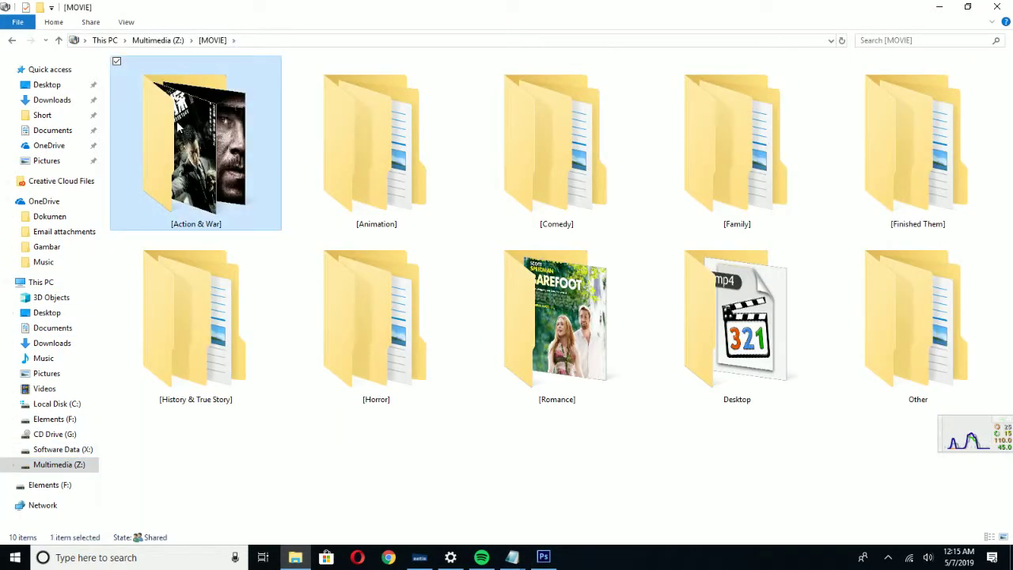
pyautogui.doubleClick(158, 80)
pyautogui.doubleClick(190, 118)
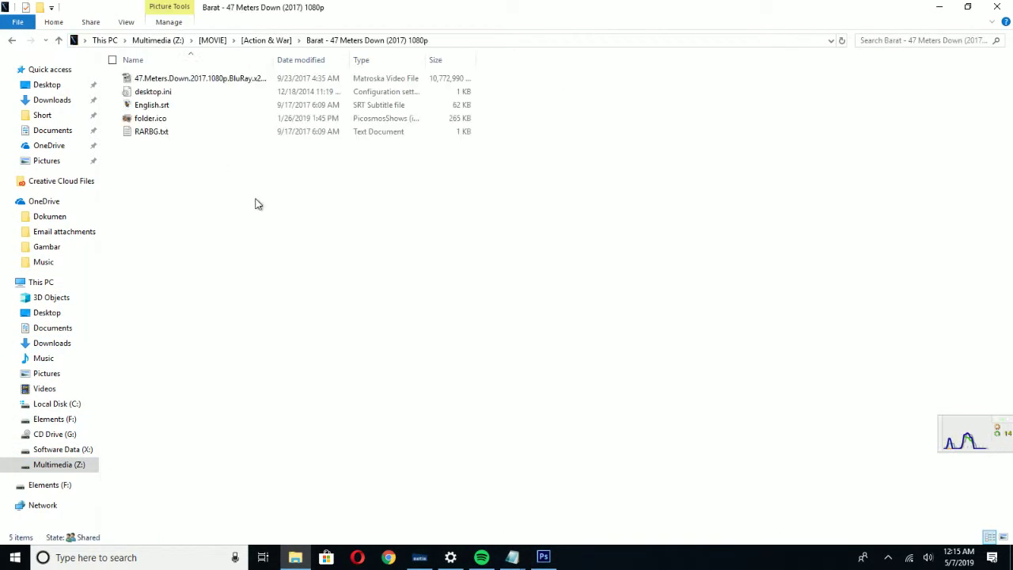
pyautogui.click(165, 93)
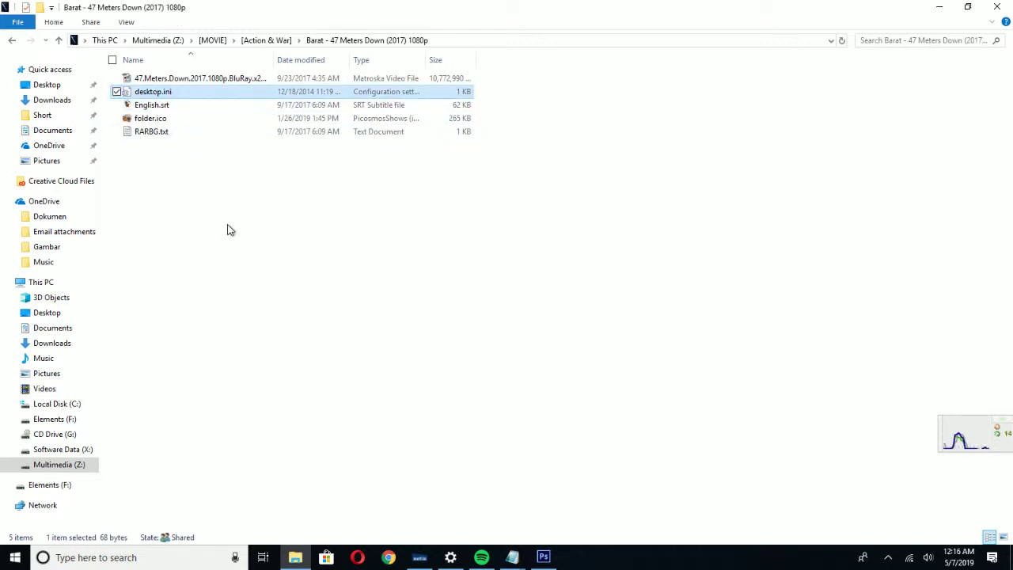
# Switch to the untitled Notepad note and write "you have to copy desktop.ini to all of your folder to create icon work..".
pyautogui.click(513, 557)
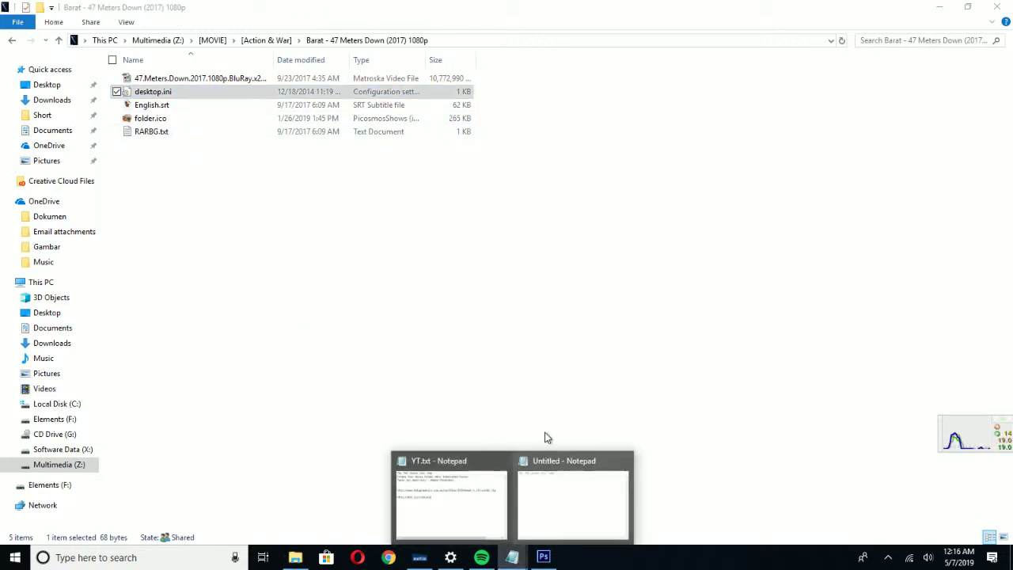
pyautogui.click(558, 482)
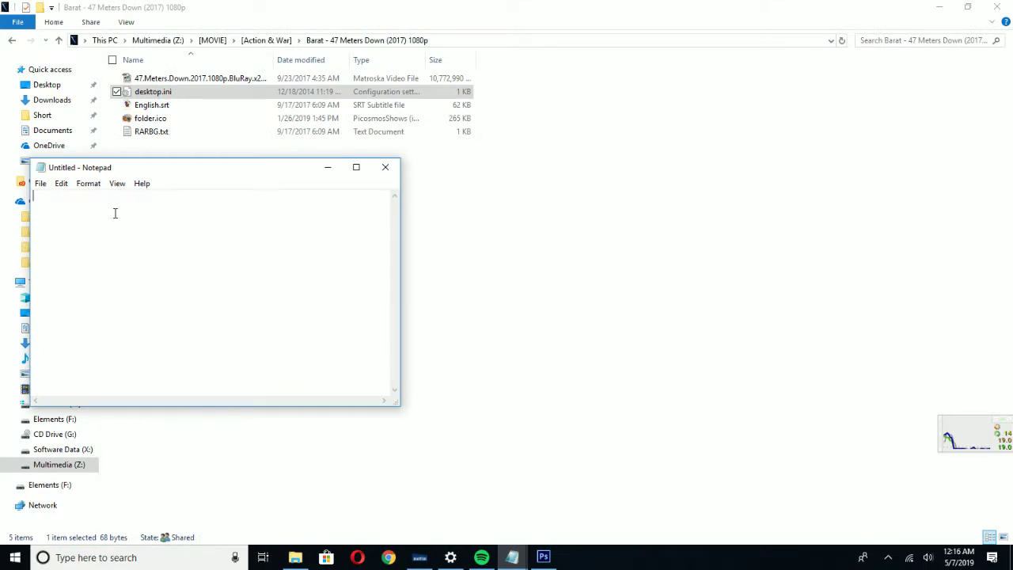
pyautogui.write('you have to copy')
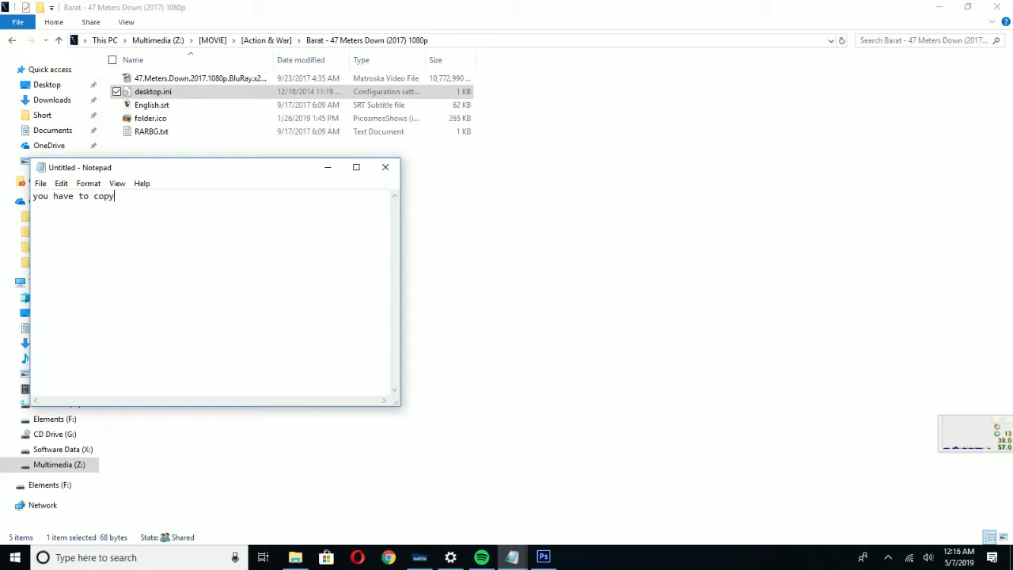
pyautogui.write(' desktop.ini to all of')
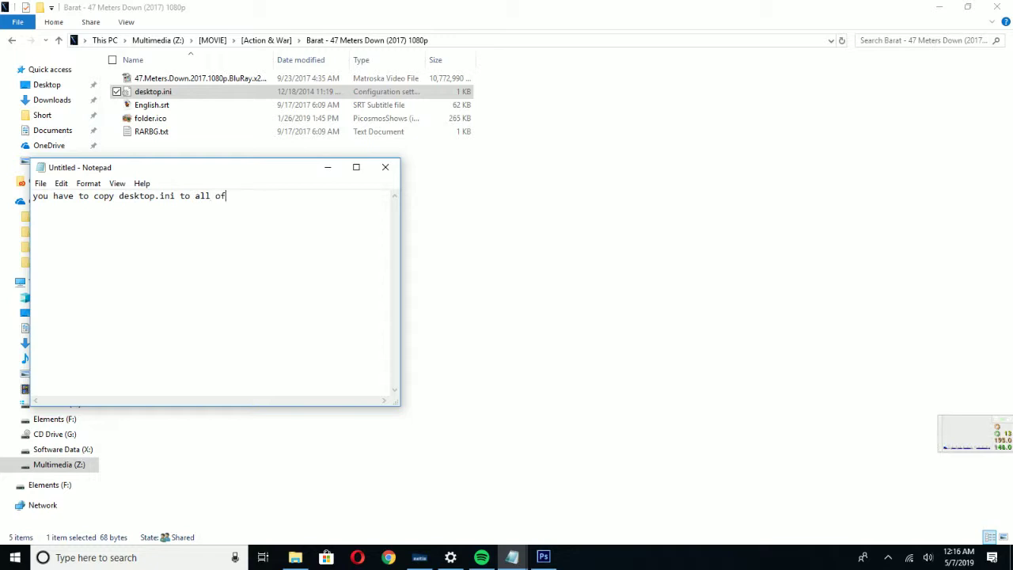
pyautogui.write(' your folder to crea')
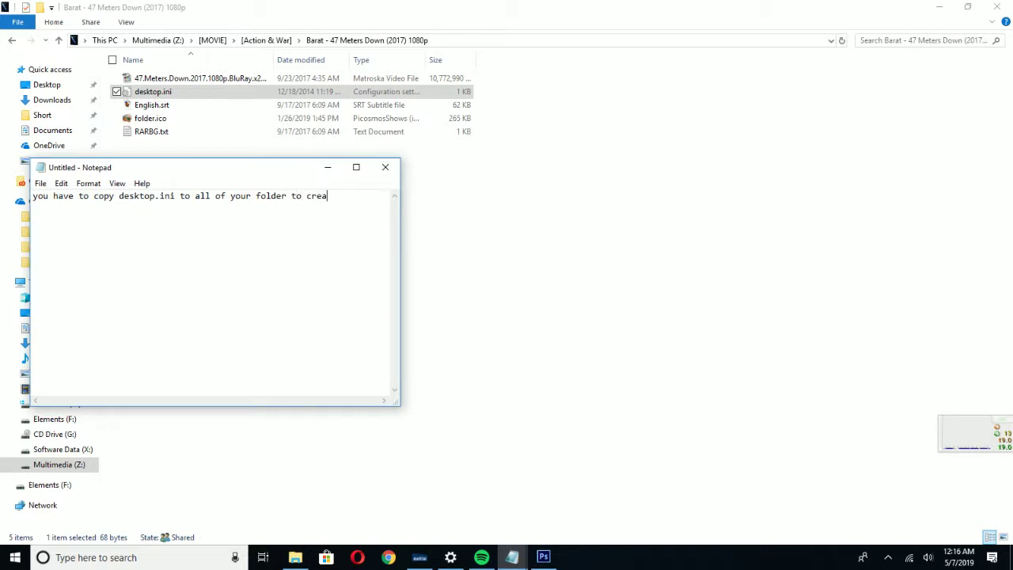
pyautogui.write('te icon work')
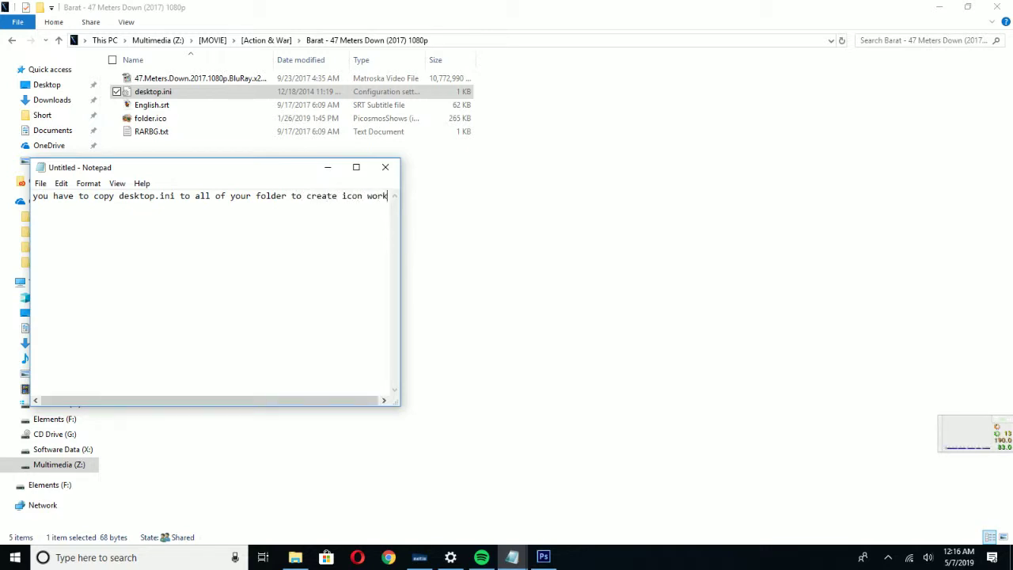
pyautogui.write('..')
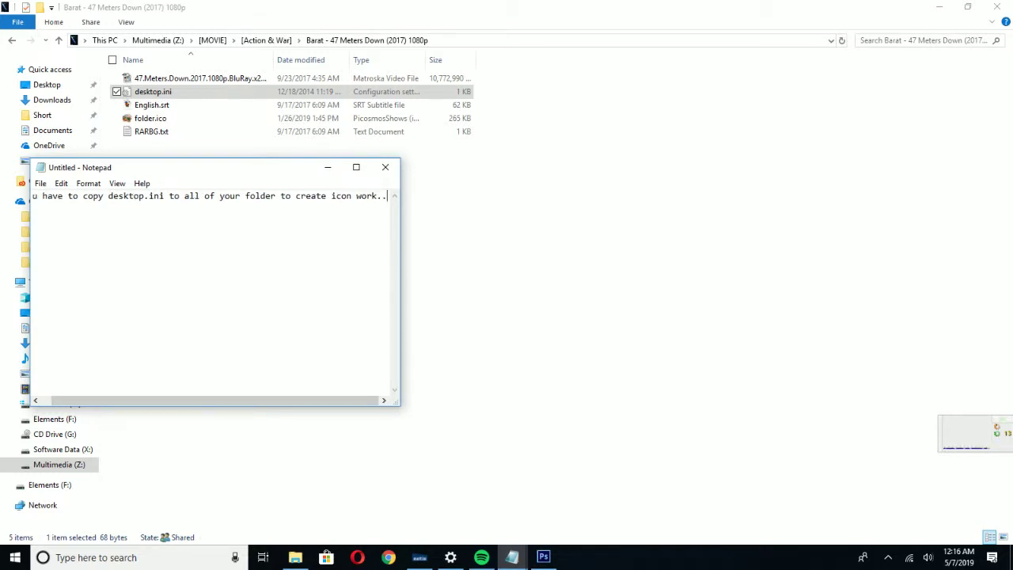
# Replace the note's ending dots with a second line "Link available at description too..", and clear and dismiss the note.
pyautogui.press('BackSpace')
pyautogui.press('BackSpace')
pyautogui.press('Return')
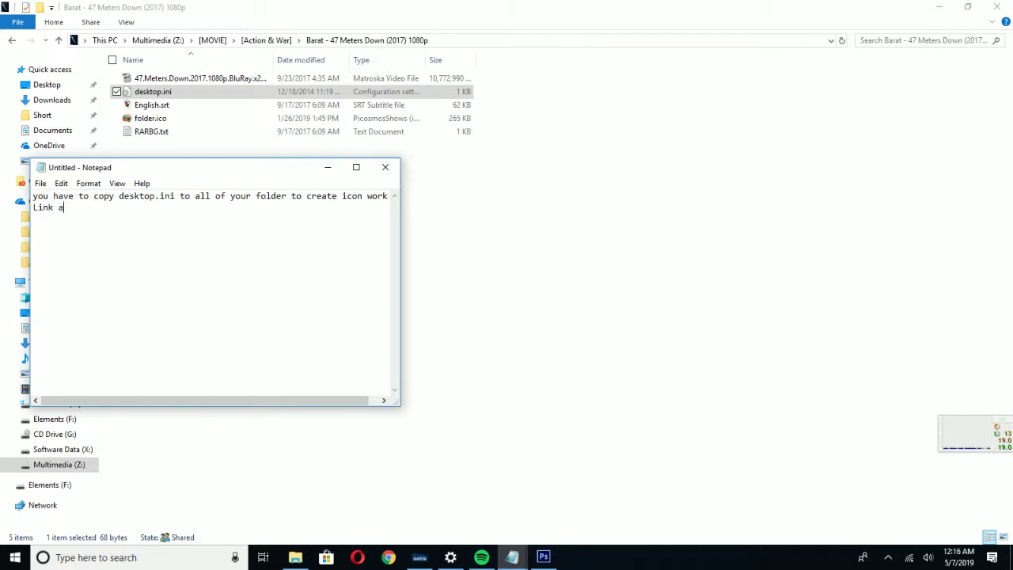
pyautogui.write('able at description too..')
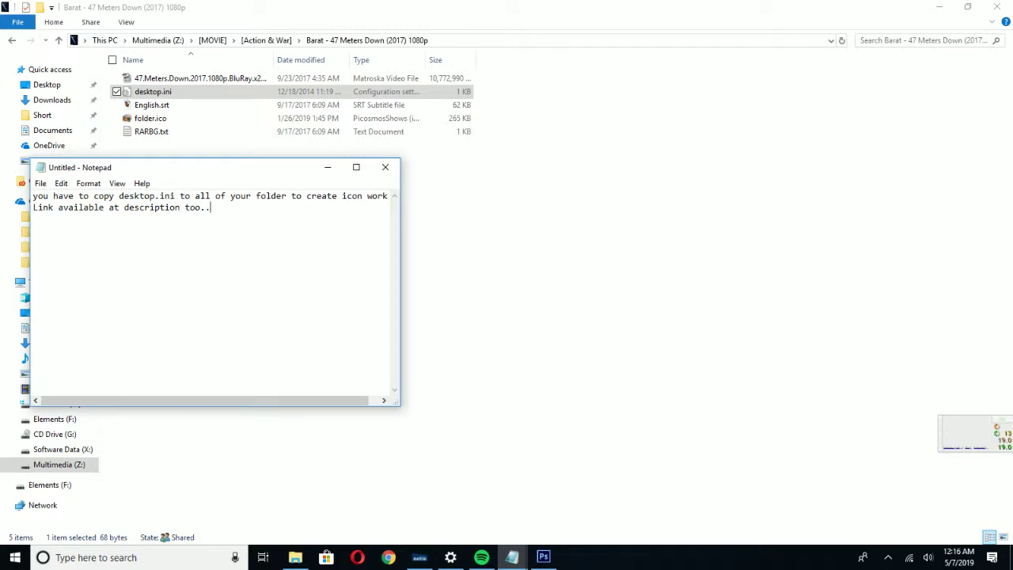
pyautogui.hotkey('ctrl', 'a')
pyautogui.press('BackSpace')
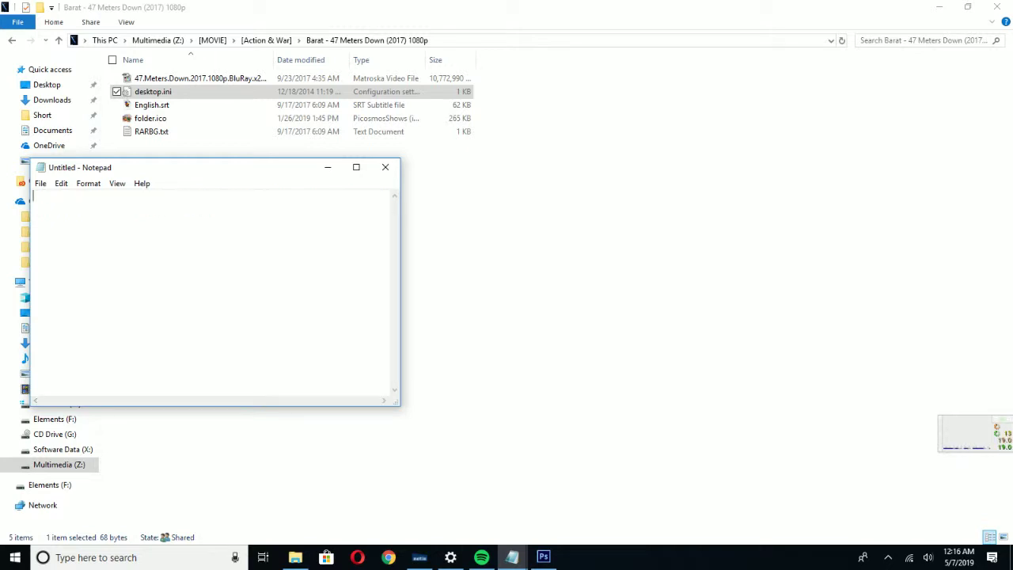
pyautogui.click(385, 167)
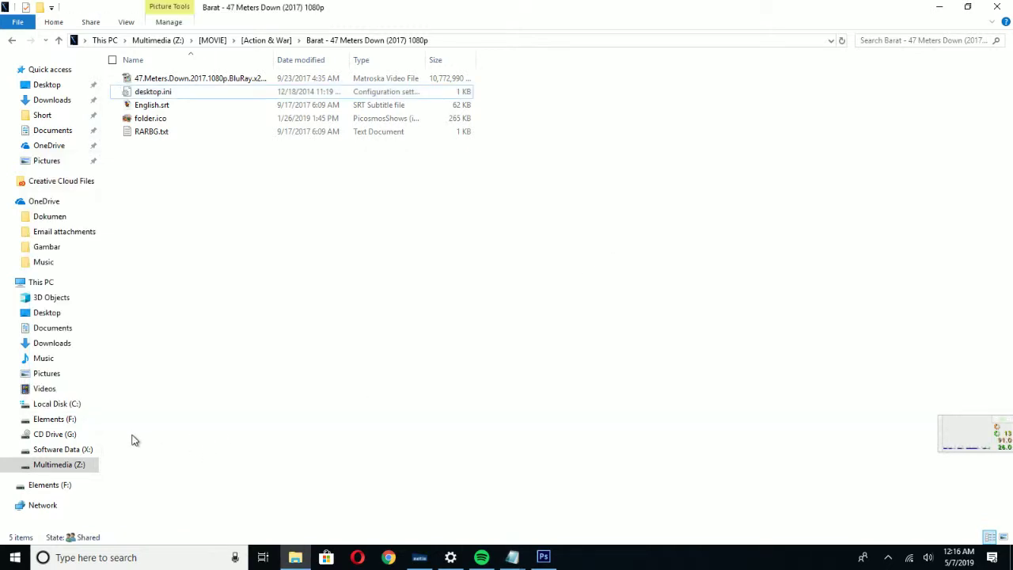
# Open the Animasi - How to Train Your Dragon-The Hidden World (2019) 720p folder under [MOVIE], [Finished Them], Susun on Multimedia (Z:).
pyautogui.click(90, 467)
pyautogui.doubleClick(170, 78)
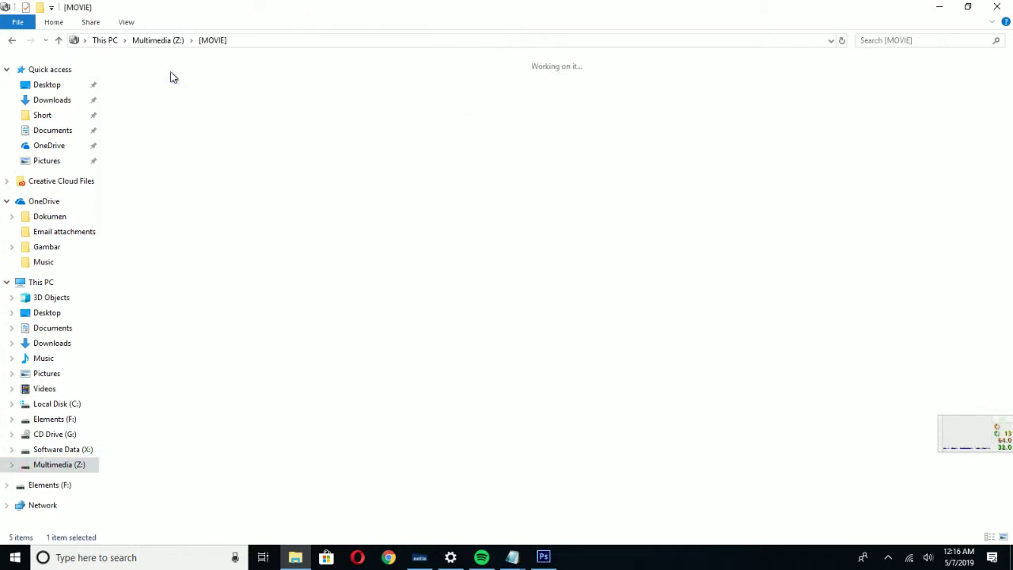
pyautogui.doubleClick(880, 169)
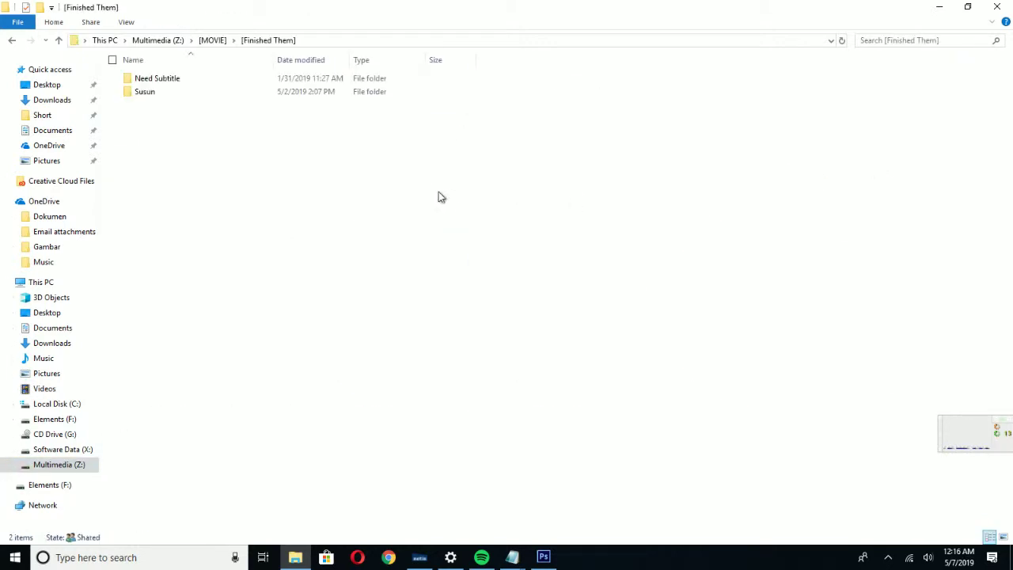
pyautogui.doubleClick(172, 91)
pyautogui.click(147, 94)
pyautogui.doubleClick(147, 93)
# Paste desktop.ini into the How to Train Your Dragon folder and return to the Susun folder to check its icon.
pyautogui.rightClick(244, 265)
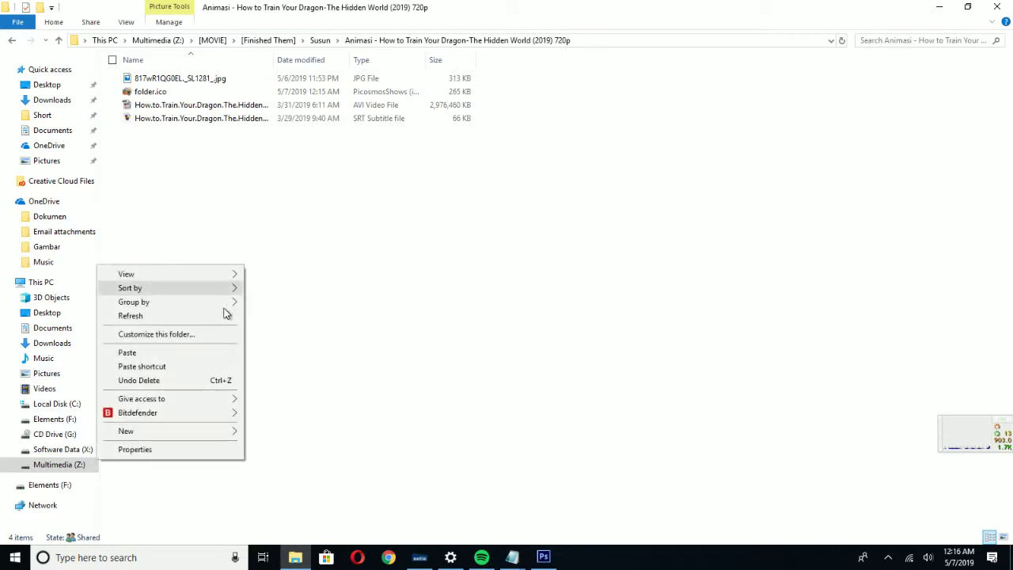
pyautogui.click(195, 353)
pyautogui.click(128, 219)
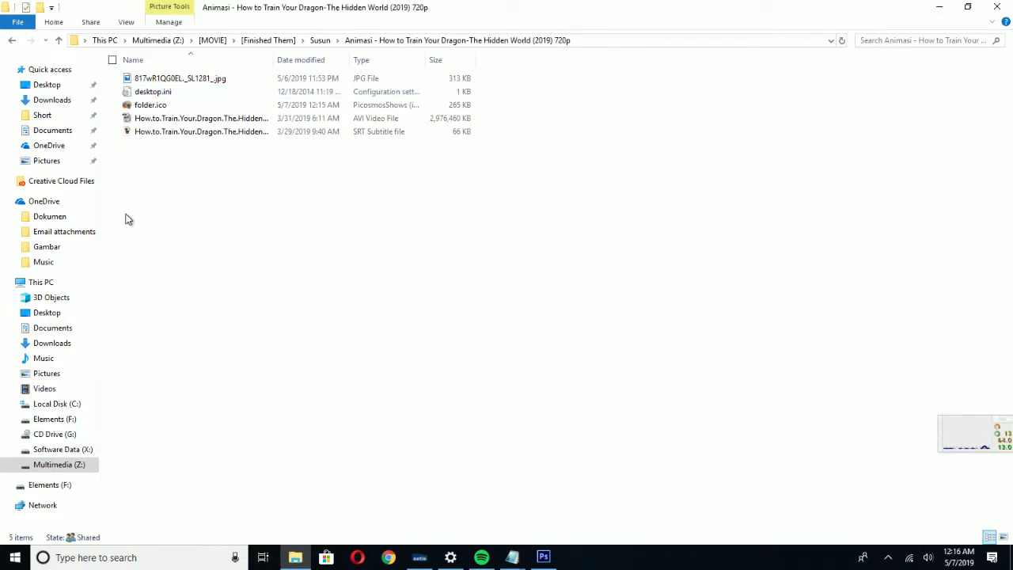
pyautogui.click(10, 41)
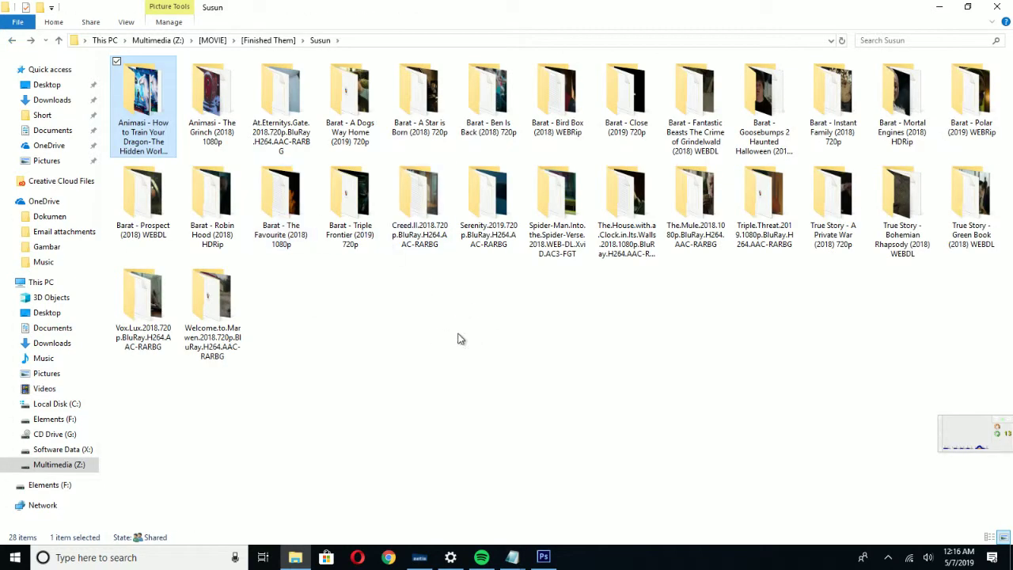
pyautogui.click(461, 339)
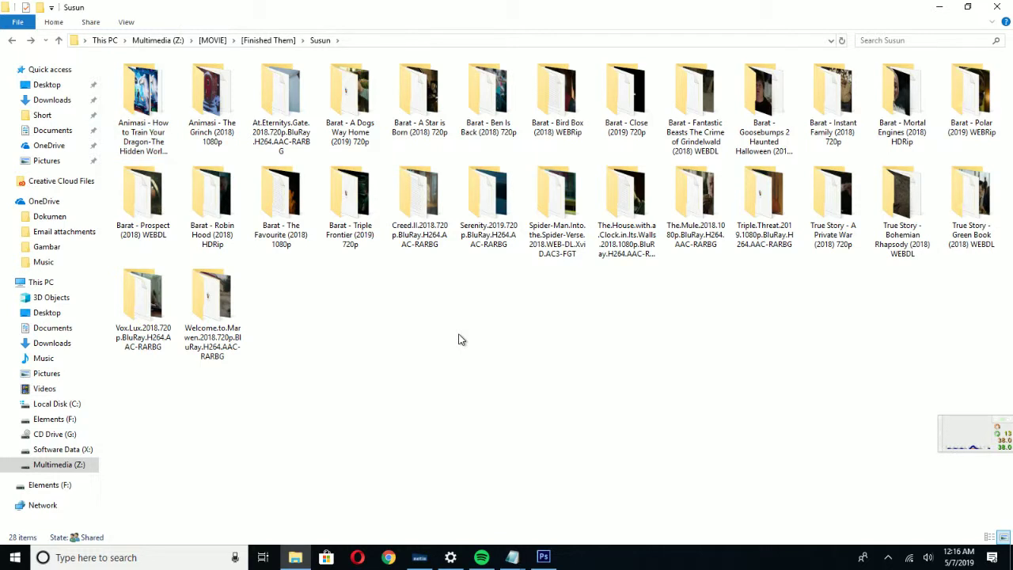
# Open desktop.ini from the How to Train Your Dragon folder and highlight the Folder.ico value of its IconFile entry.
pyautogui.doubleClick(151, 87)
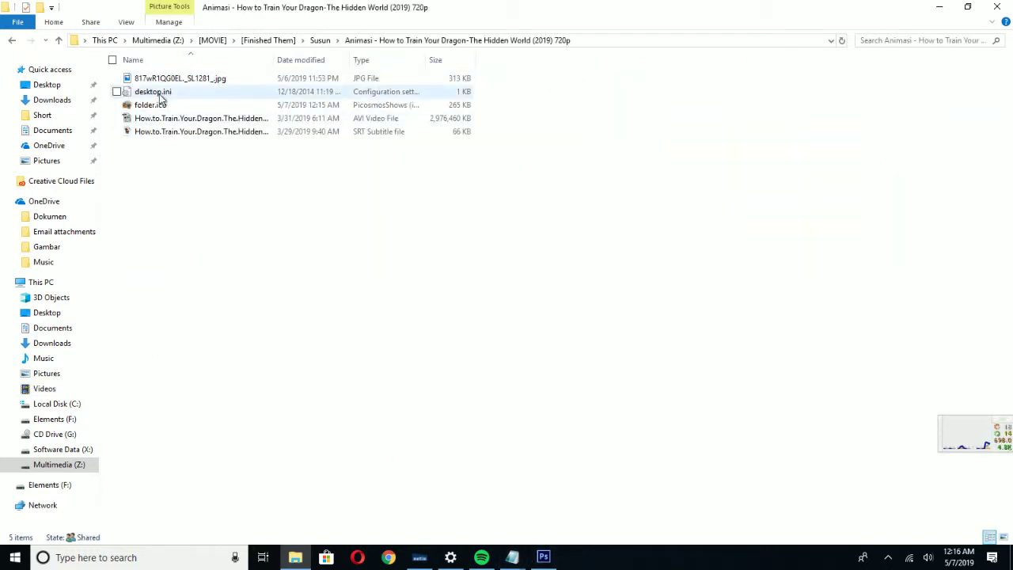
pyautogui.doubleClick(161, 92)
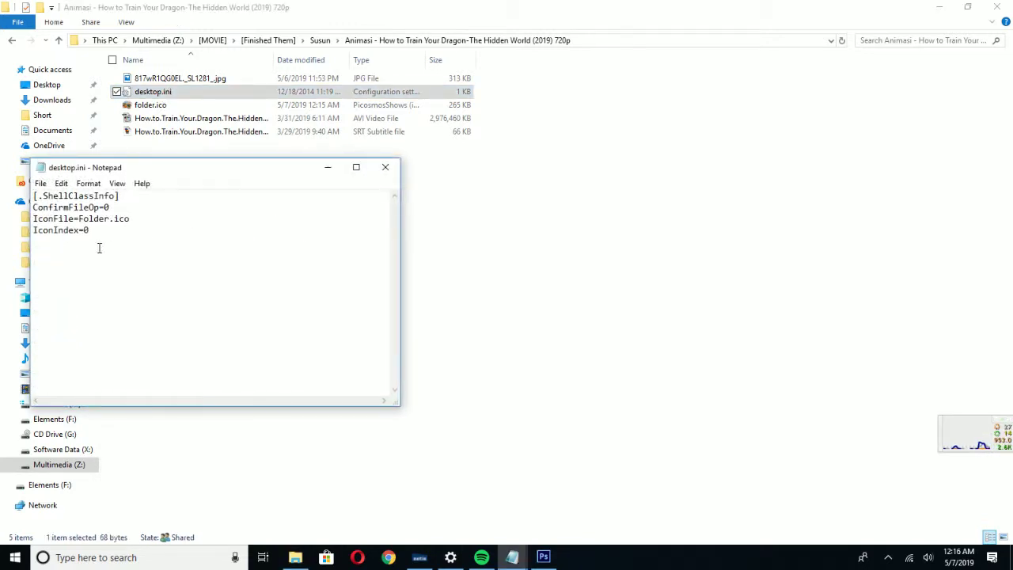
pyautogui.moveTo(130, 220); pyautogui.dragTo(78, 219)
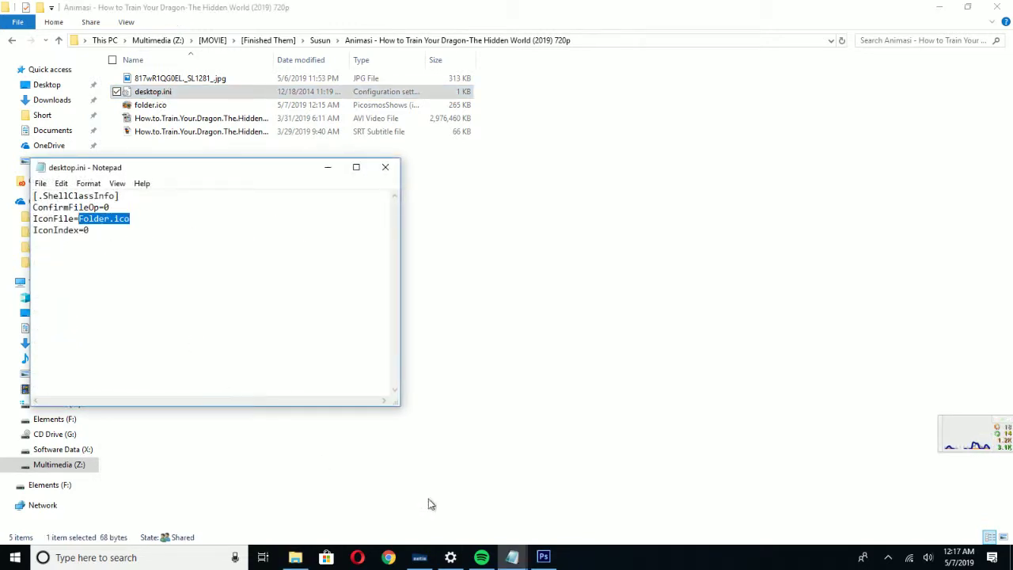
# Place the untitled note beside desktop.ini, write "That's why i'm using name folder.ico ^_^" in it, and clear the text.
pyautogui.click(512, 557)
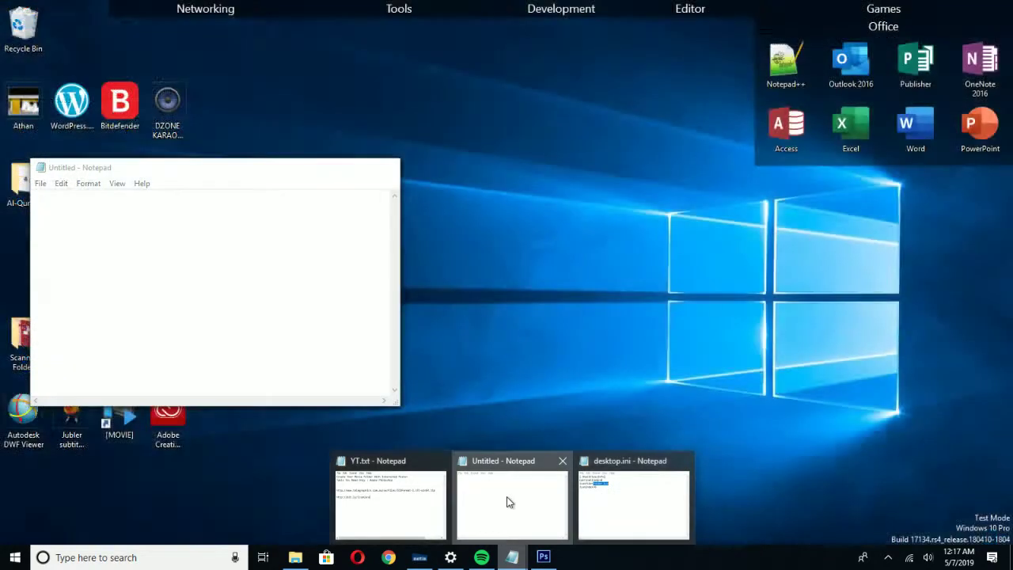
pyautogui.click(509, 502)
pyautogui.moveTo(278, 169); pyautogui.dragTo(633, 188)
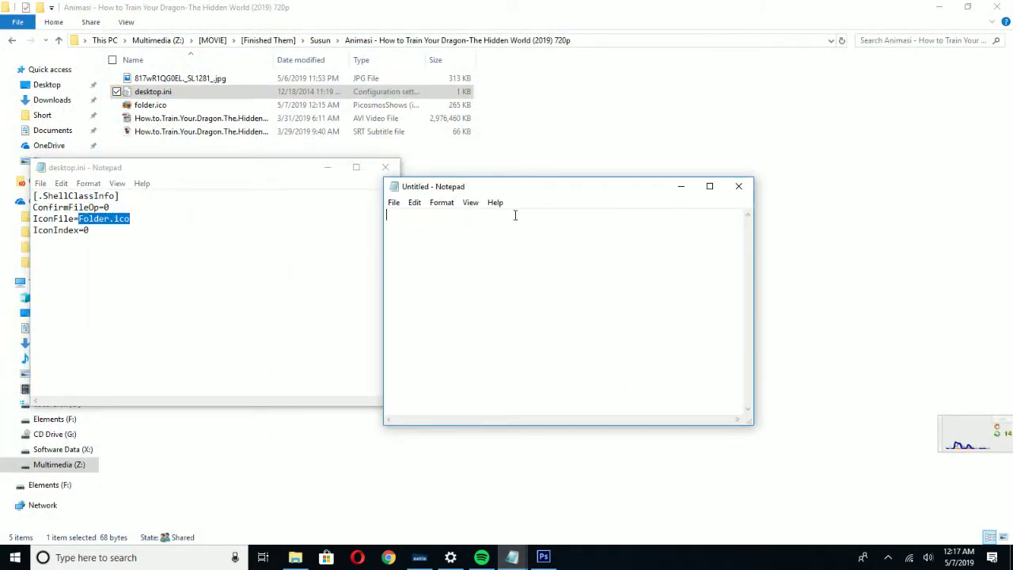
pyautogui.write("That's why i'm using name folder.ico ^_^")
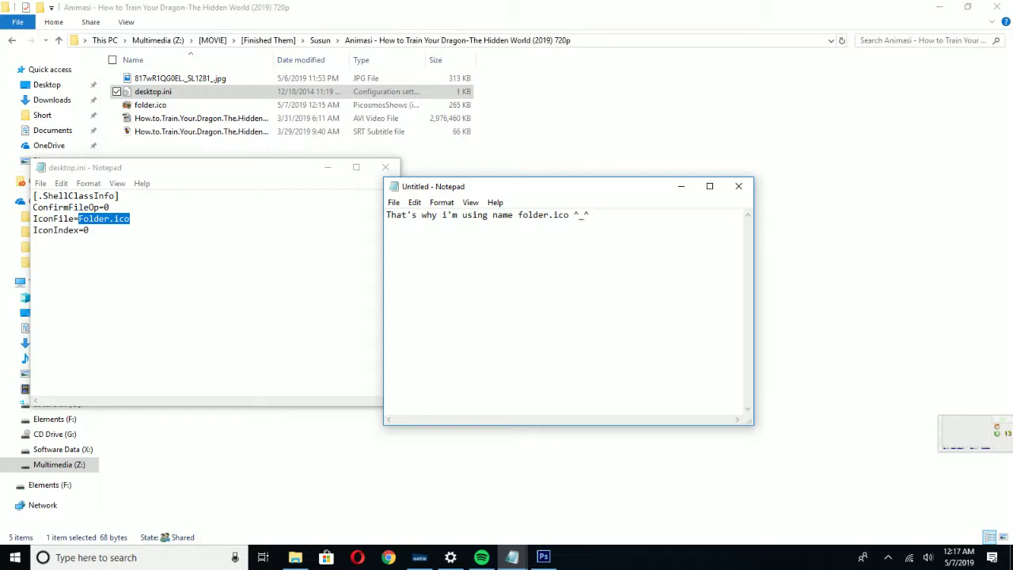
pyautogui.hotkey('ctrl', 'a')
pyautogui.press('BackSpace')
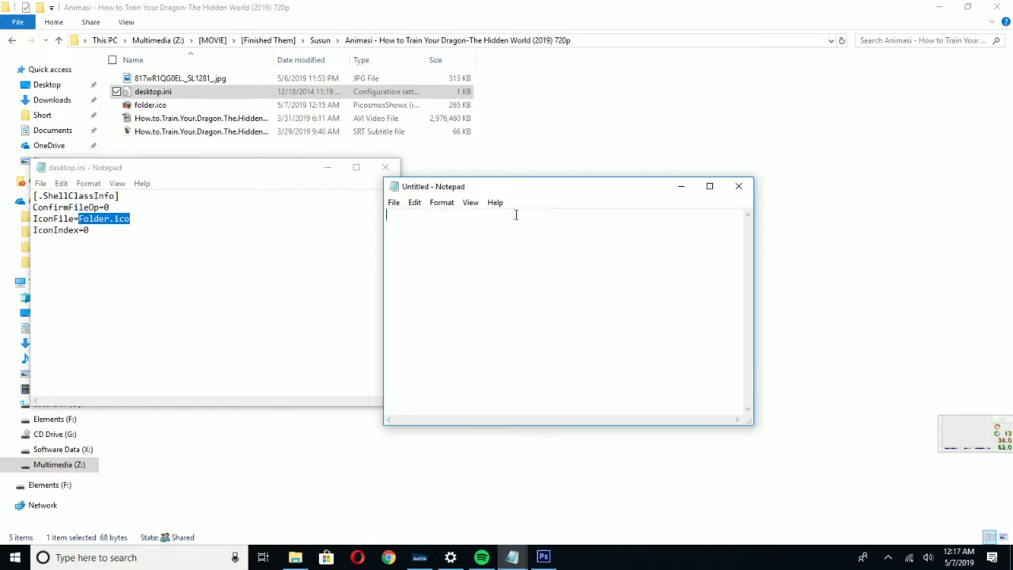
# Dismiss the blank untitled note and move the desktop.ini window clear of the folder's file names.
pyautogui.click(240, 179)
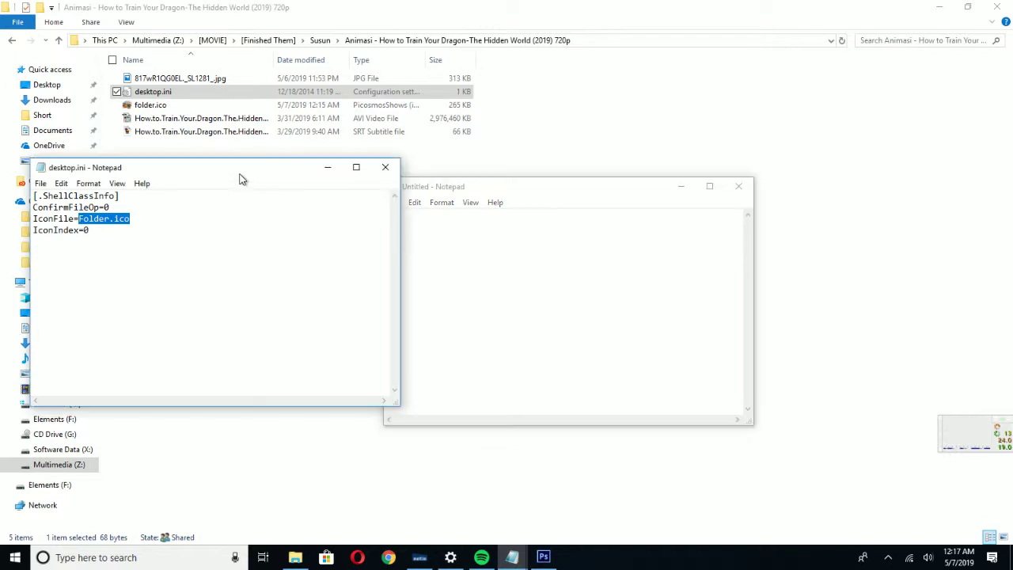
pyautogui.click(739, 186)
pyautogui.moveTo(252, 169); pyautogui.dragTo(624, 174)
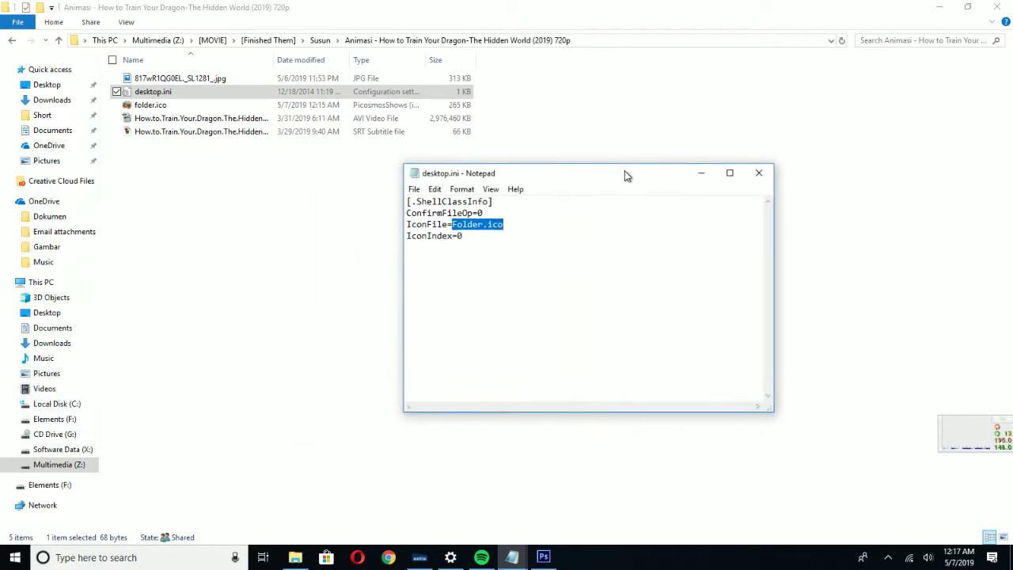
# Close desktop.ini, return to the Susun folder, and open the Change Icon dialog for the How to Train Your Dragon folder.
pyautogui.click(758, 173)
pyautogui.click(13, 42)
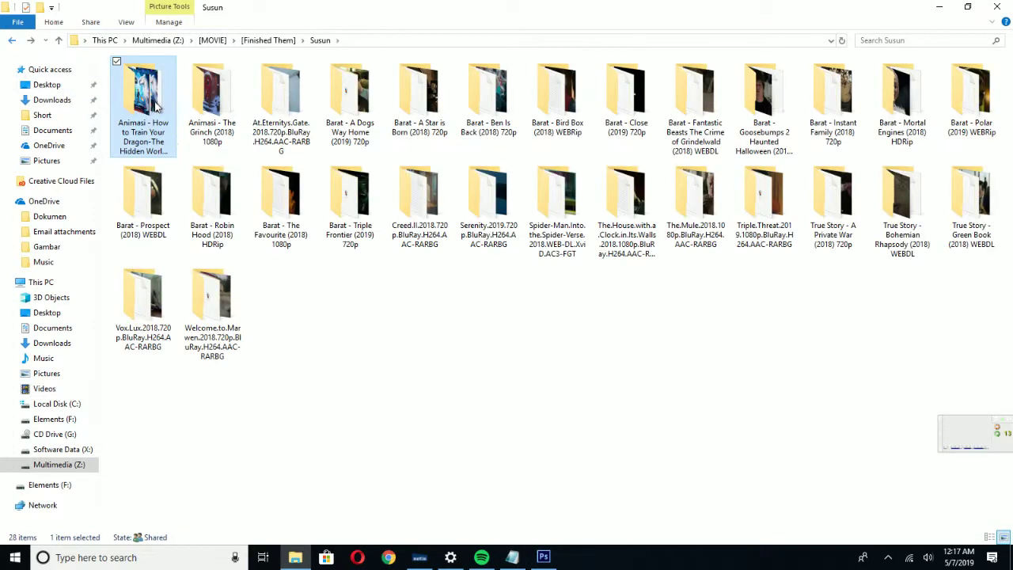
pyautogui.rightClick(156, 103)
pyautogui.click(147, 521)
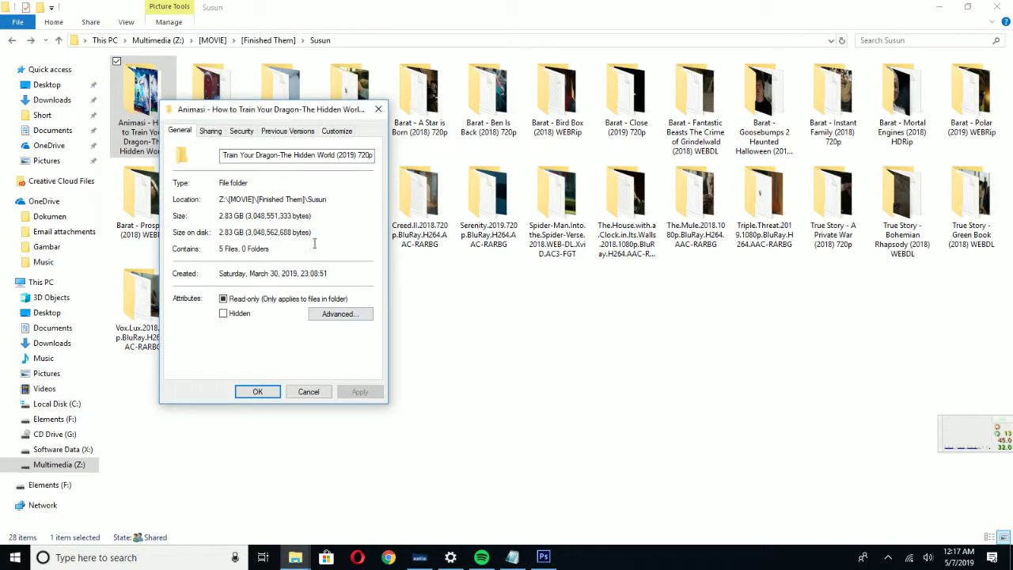
pyautogui.click(336, 132)
pyautogui.click(227, 322)
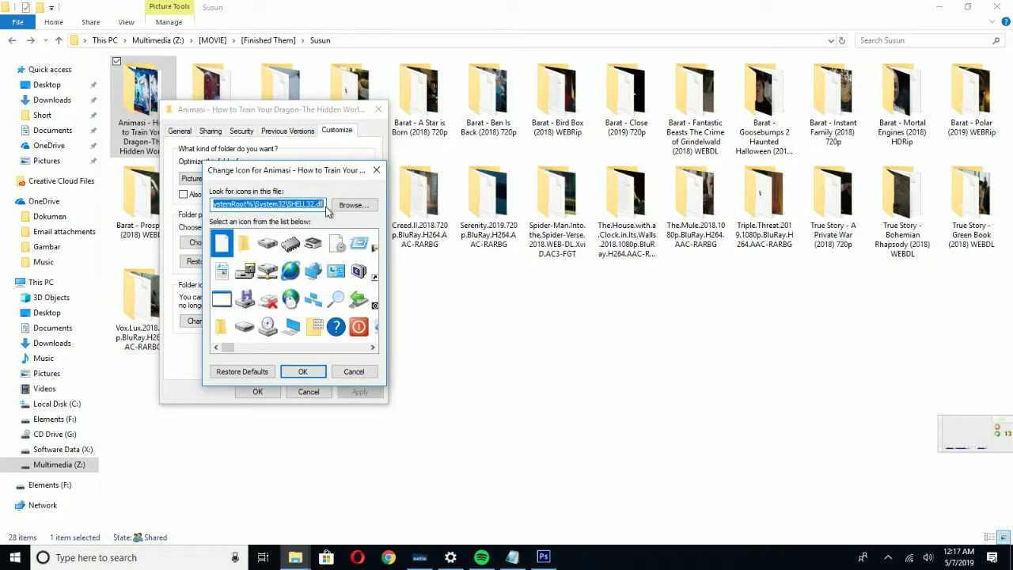
# Set the folder's icon to folder.ico from its own location under [MOVIE], [Finished Them], Susun on Multimedia (Z:), and apply the properties.
pyautogui.click(340, 205)
pyautogui.scroll(-3, 269, 400)
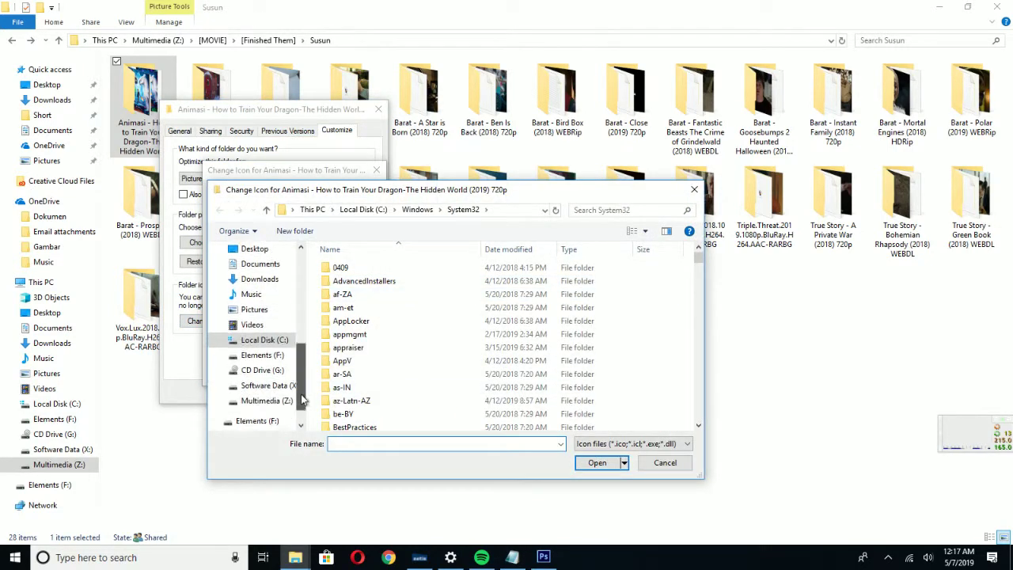
pyautogui.click(266, 369)
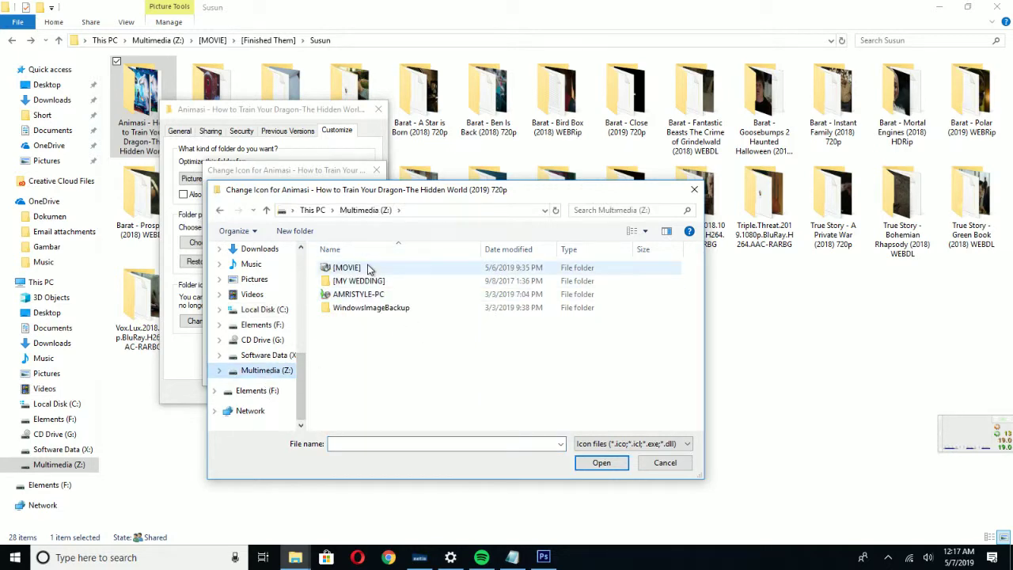
pyautogui.doubleClick(352, 268)
pyautogui.doubleClick(373, 321)
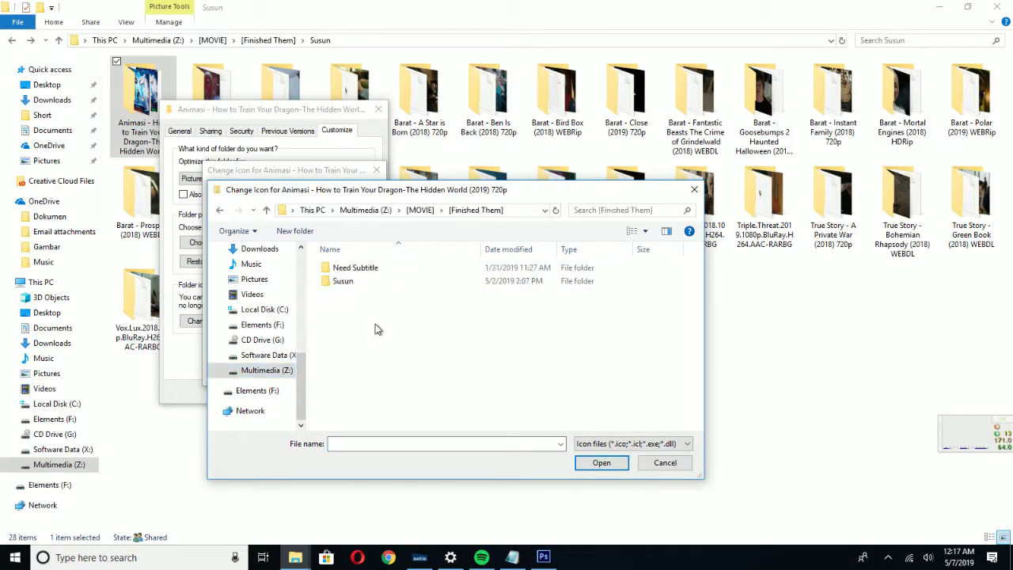
pyautogui.doubleClick(356, 281)
pyautogui.doubleClick(364, 267)
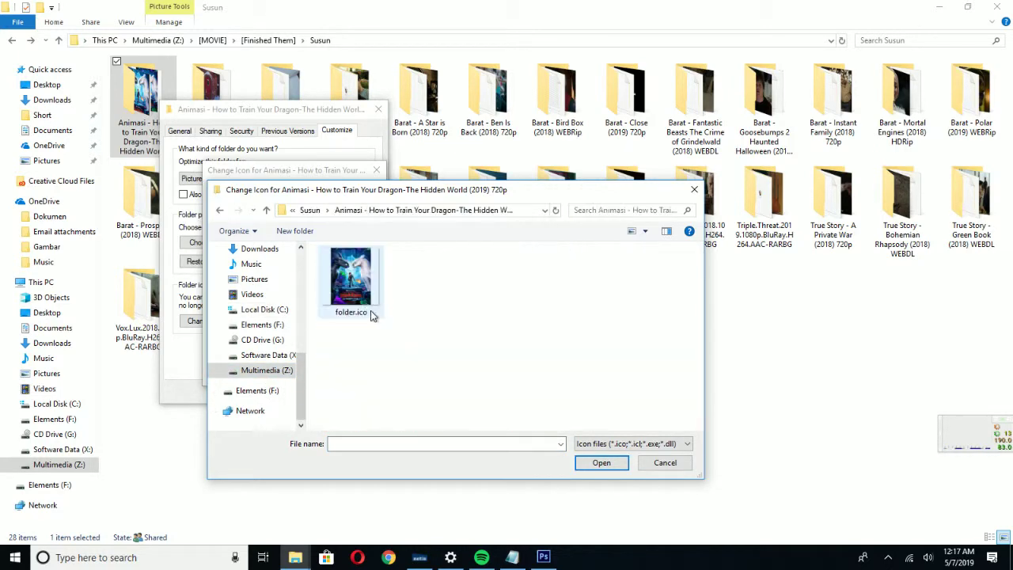
pyautogui.click(370, 310)
pyautogui.click(595, 462)
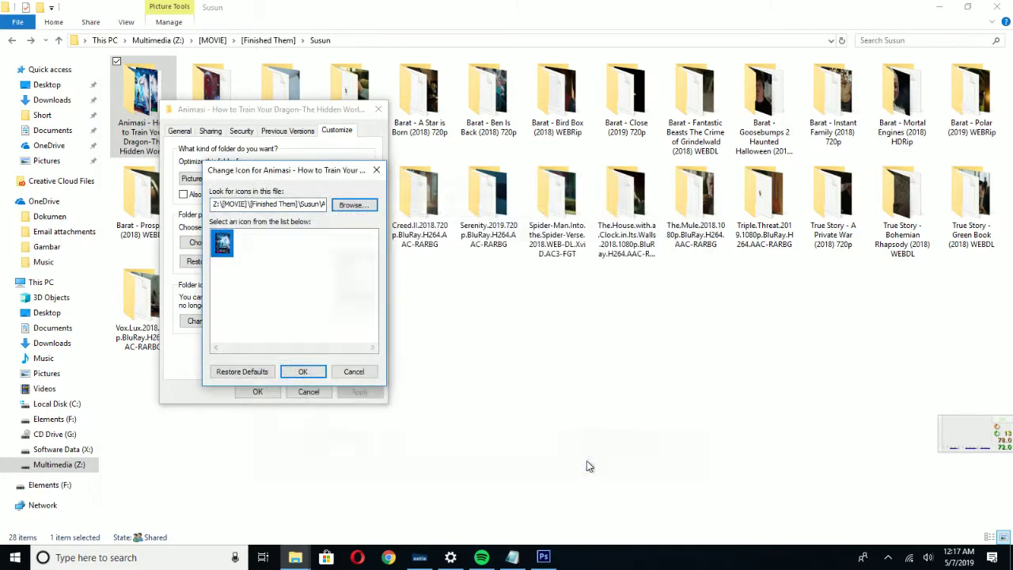
pyautogui.click(301, 371)
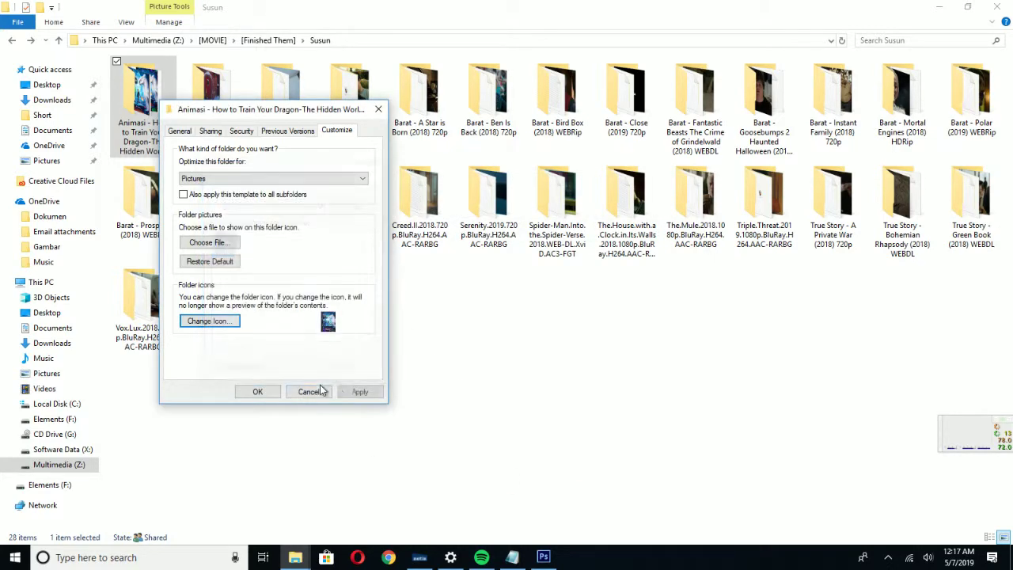
pyautogui.click(264, 393)
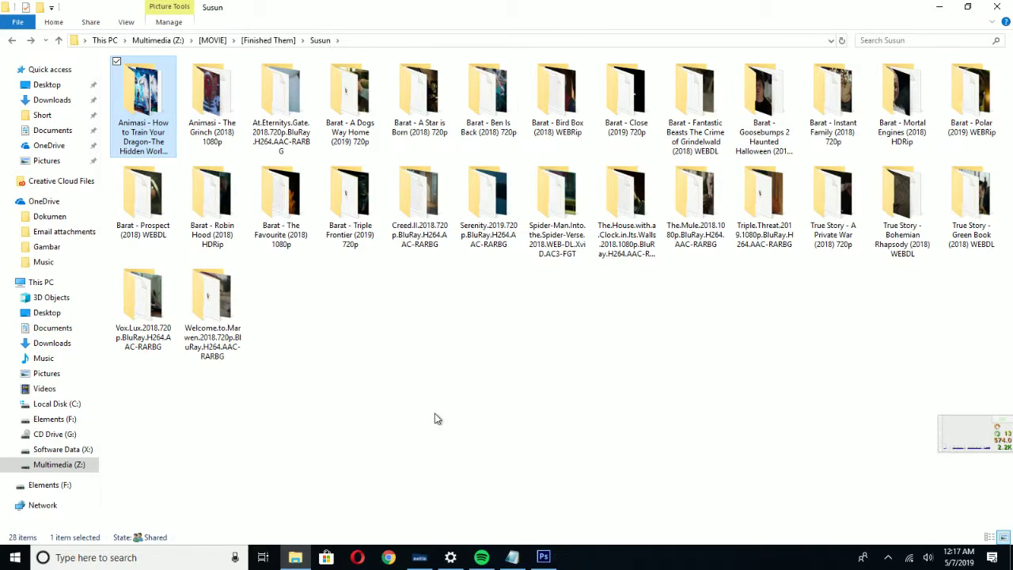
pyautogui.click(512, 557)
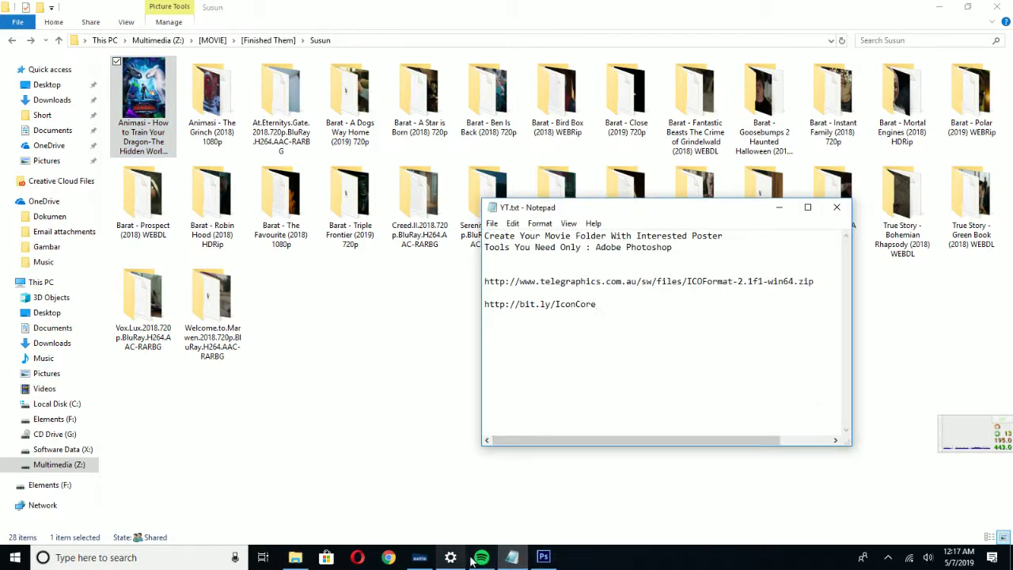
pyautogui.click(511, 557)
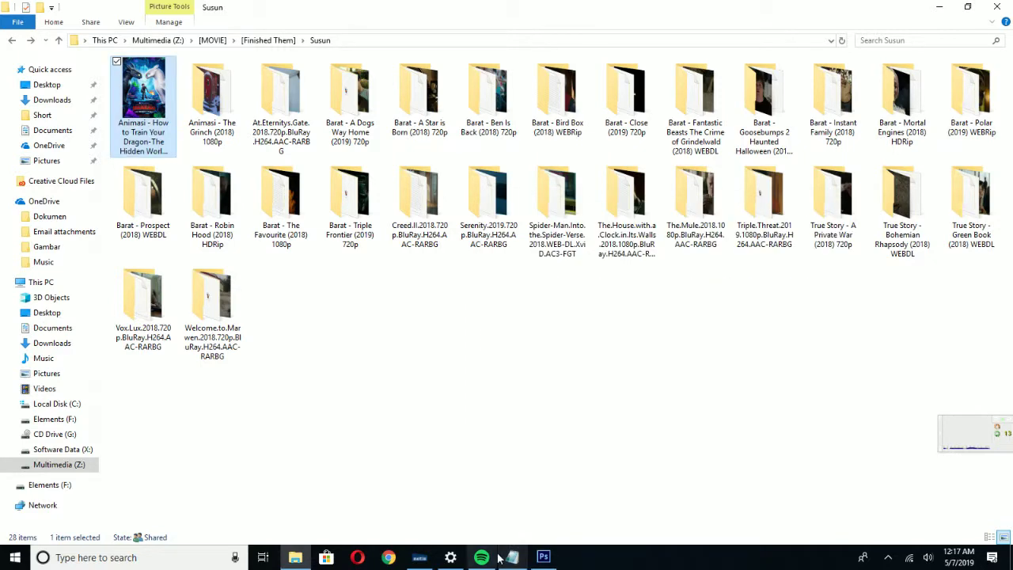
pyautogui.click(510, 558)
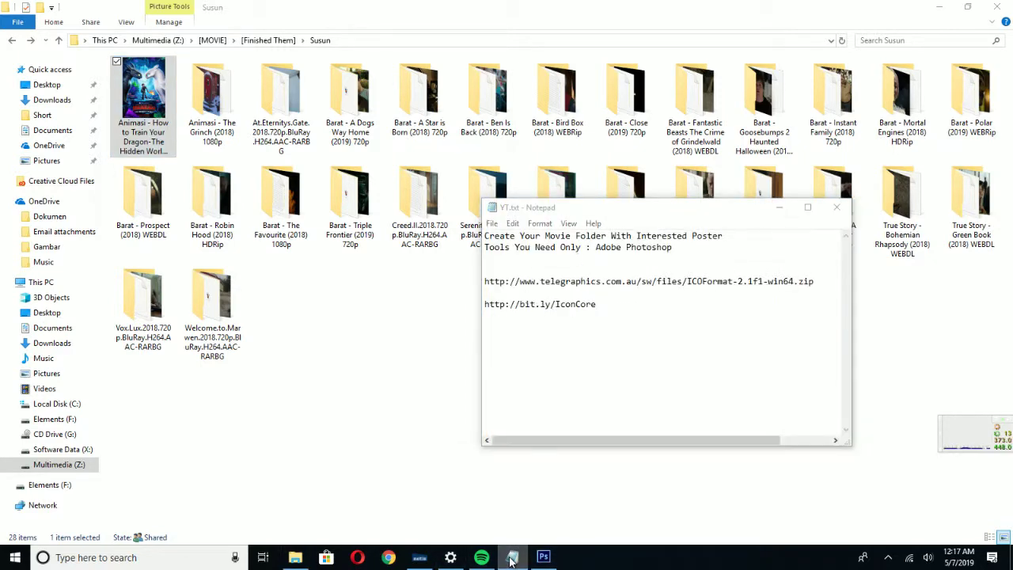
pyautogui.click(510, 558)
# Search for Notepad, open a blank note, and place it clear of the How to Train Your Dragon folder.
pyautogui.click(83, 559)
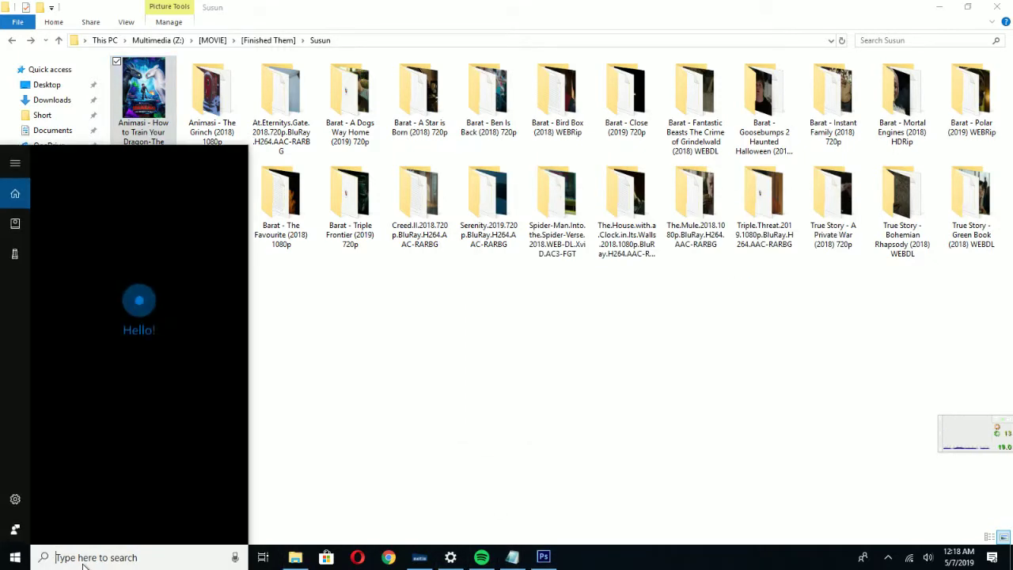
pyautogui.write('note')
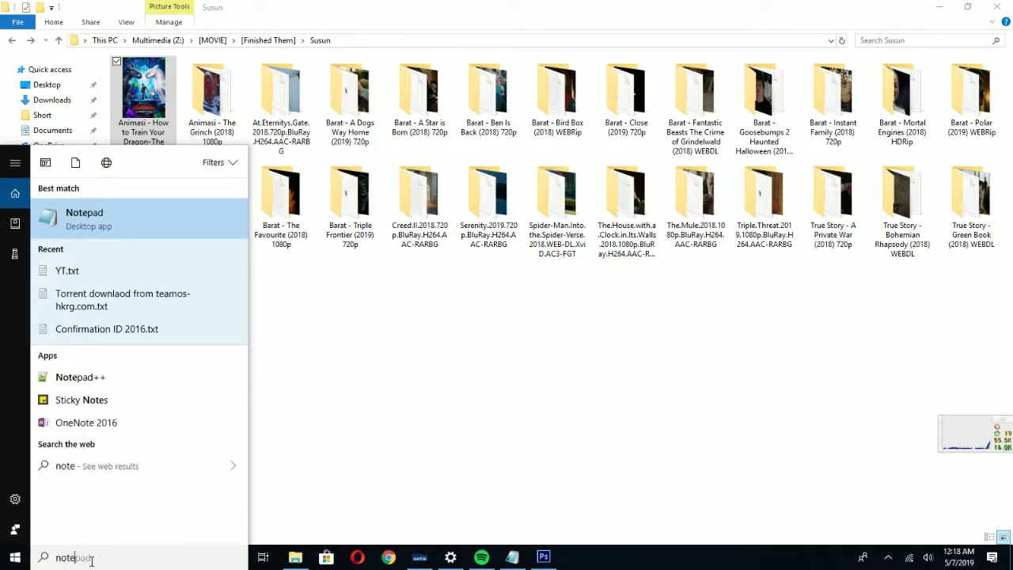
pyautogui.write('pad')
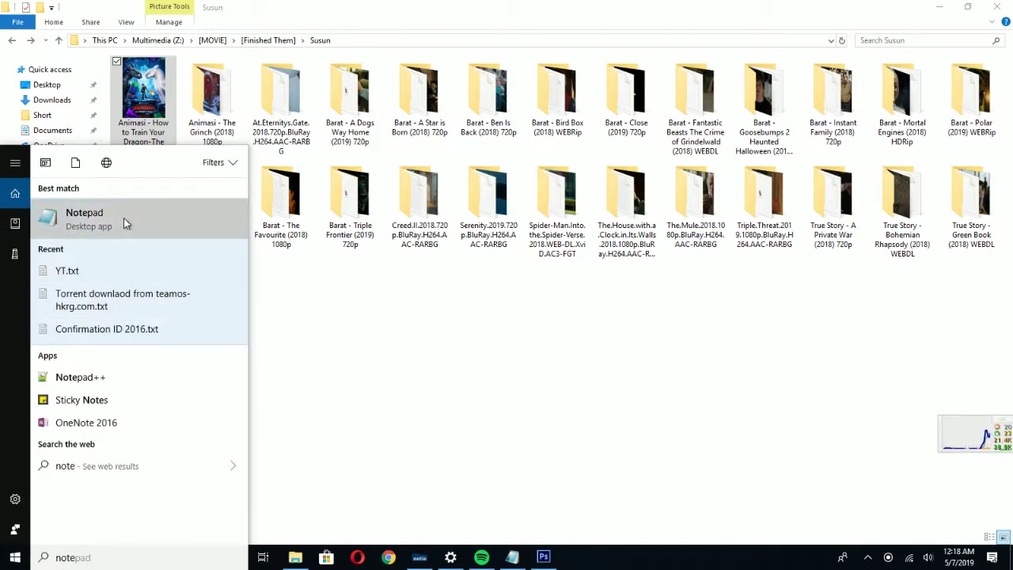
pyautogui.click(123, 219)
pyautogui.moveTo(575, 181); pyautogui.dragTo(649, 194)
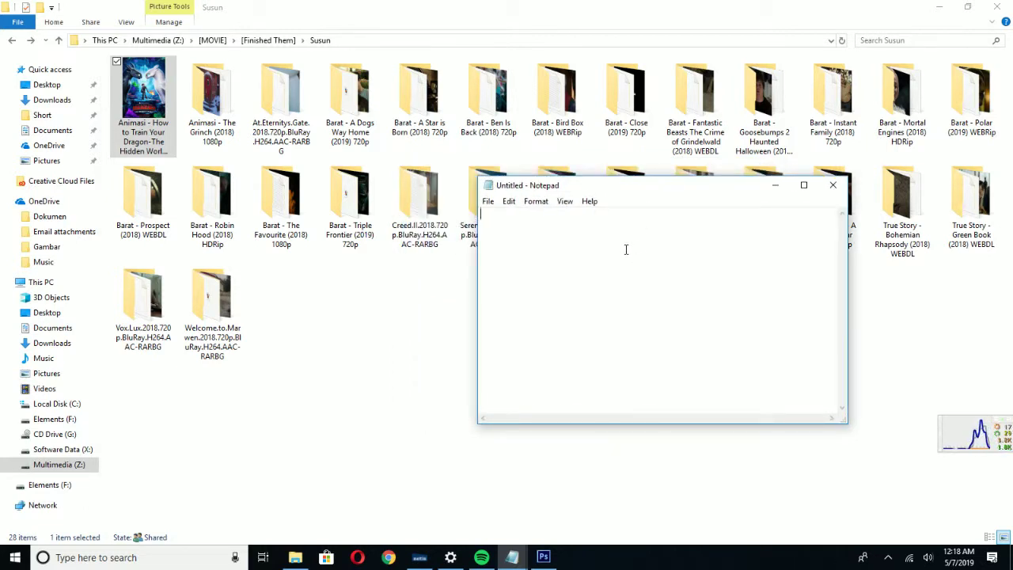
# Write "Now it's done, You must select the ico files, for first working," in the blank note.
pyautogui.write('L')
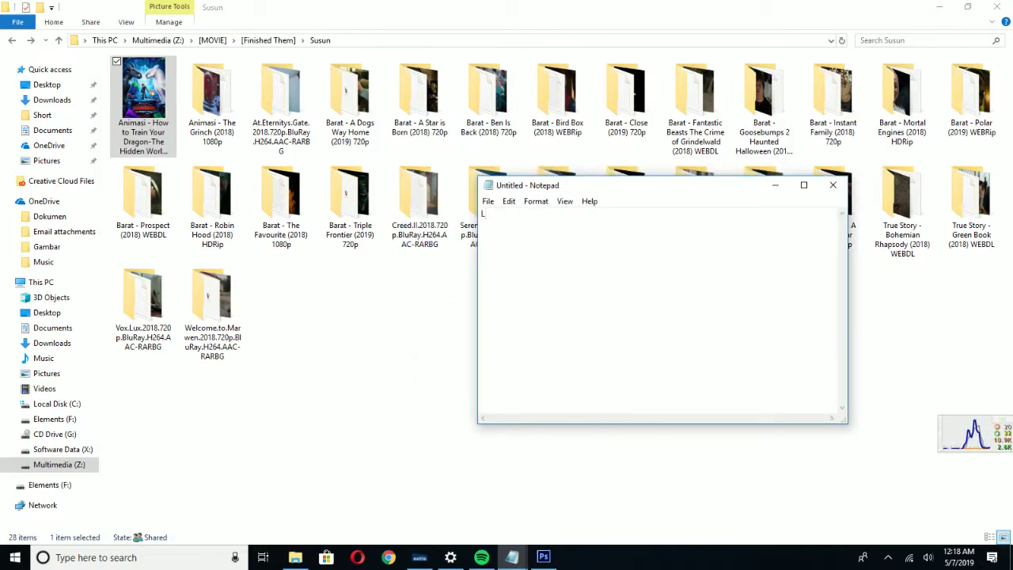
pyautogui.press('BackSpace')
pyautogui.write('Now it')
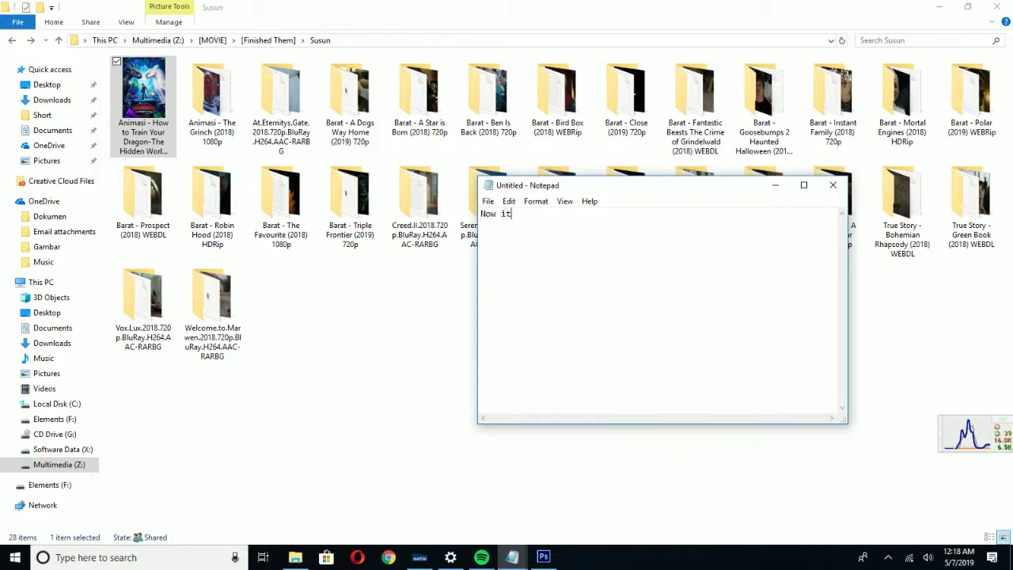
pyautogui.write("'s done")
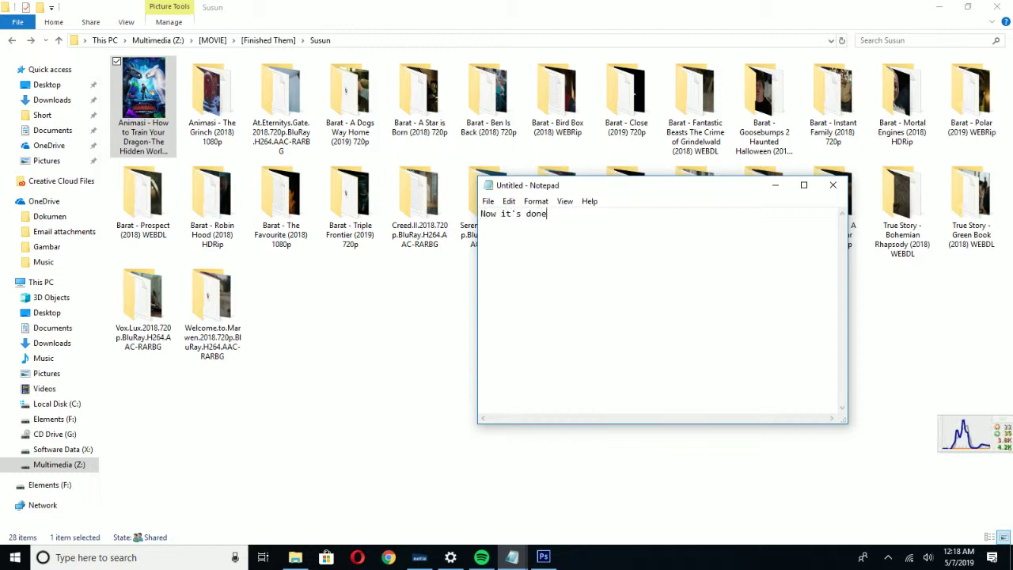
pyautogui.write(', You m')
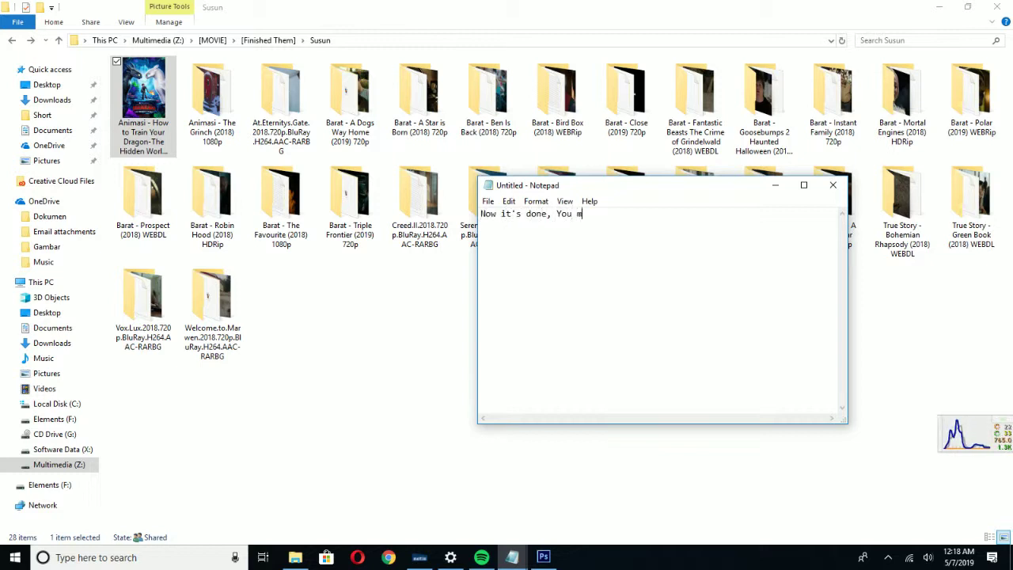
pyautogui.write('ust select the ico files, for first working,')
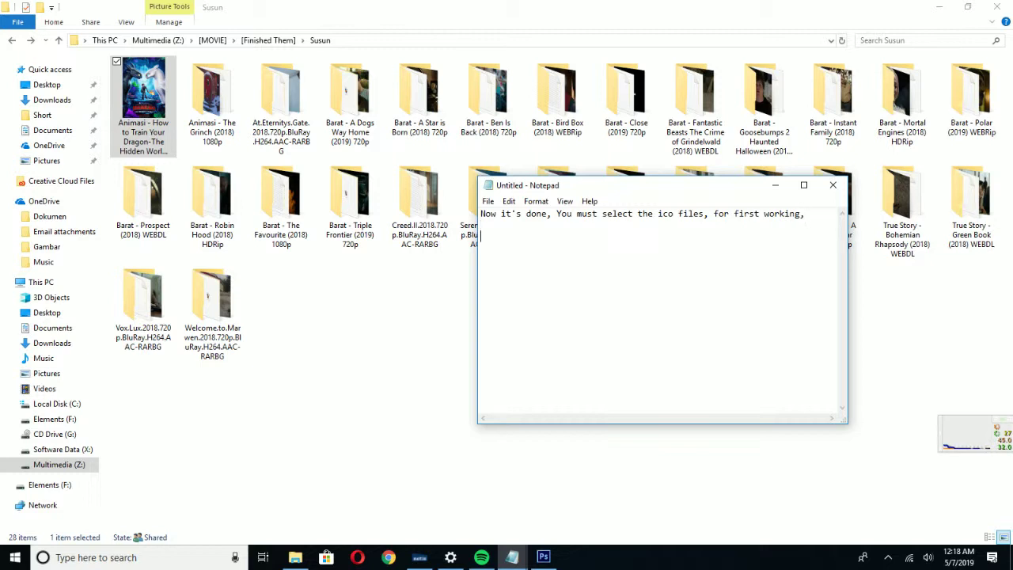
# Add a separate line to the note reading "Desktop.ini file is use for, permanent whenever folder move, icon still work everywhere, anywhere".
pyautogui.write('top.')
pyautogui.press('BackSpace')
pyautogui.press('BackSpace')
pyautogui.write('ini file ')
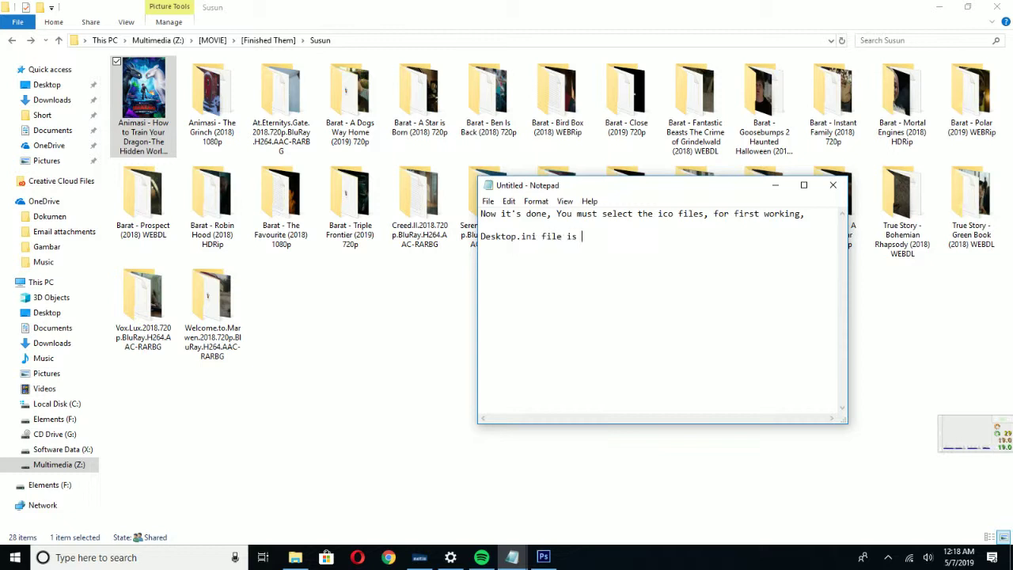
pyautogui.write('is use for, permanent w')
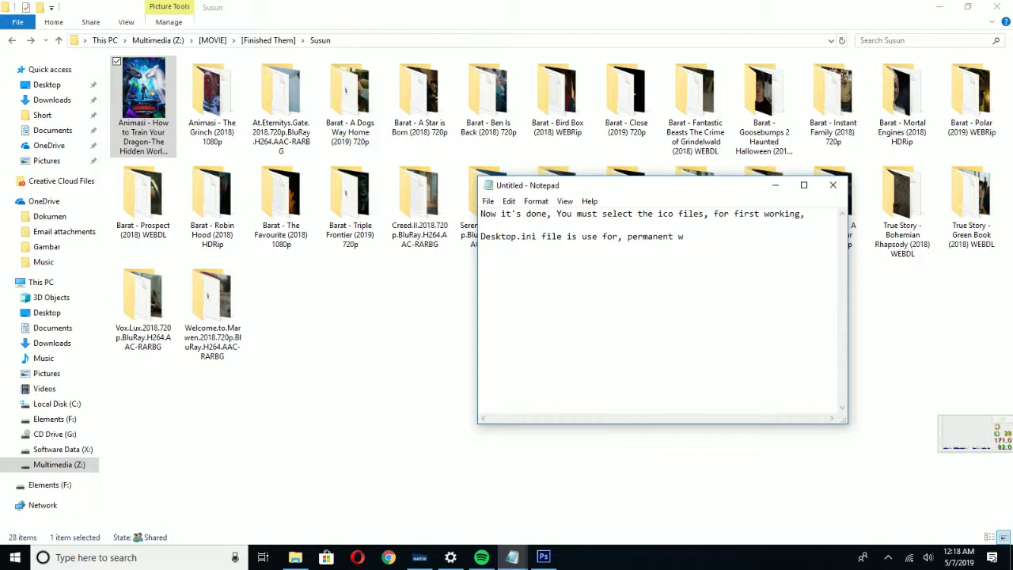
pyautogui.write('henever folder move, ')
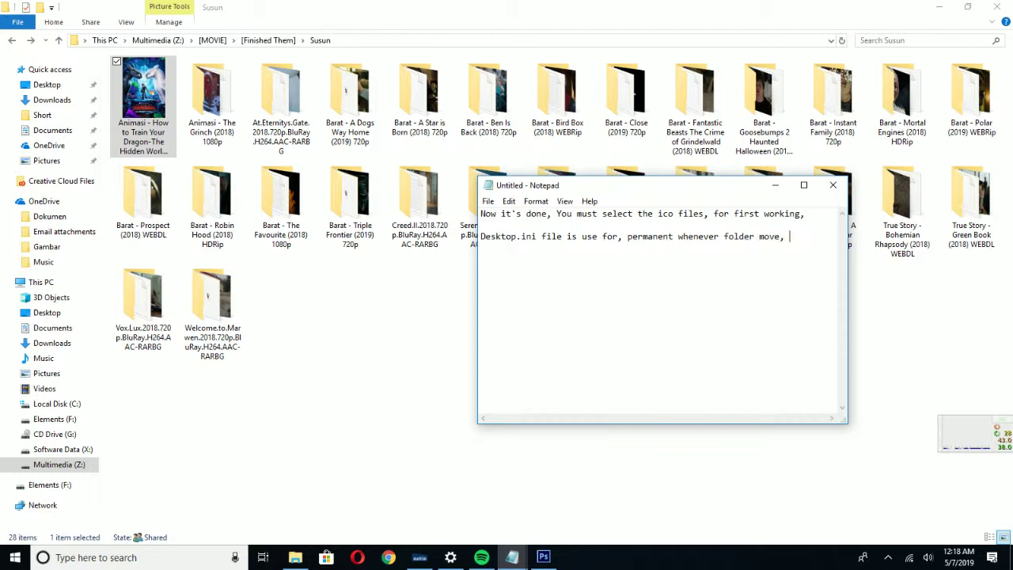
pyautogui.write('icon still wo')
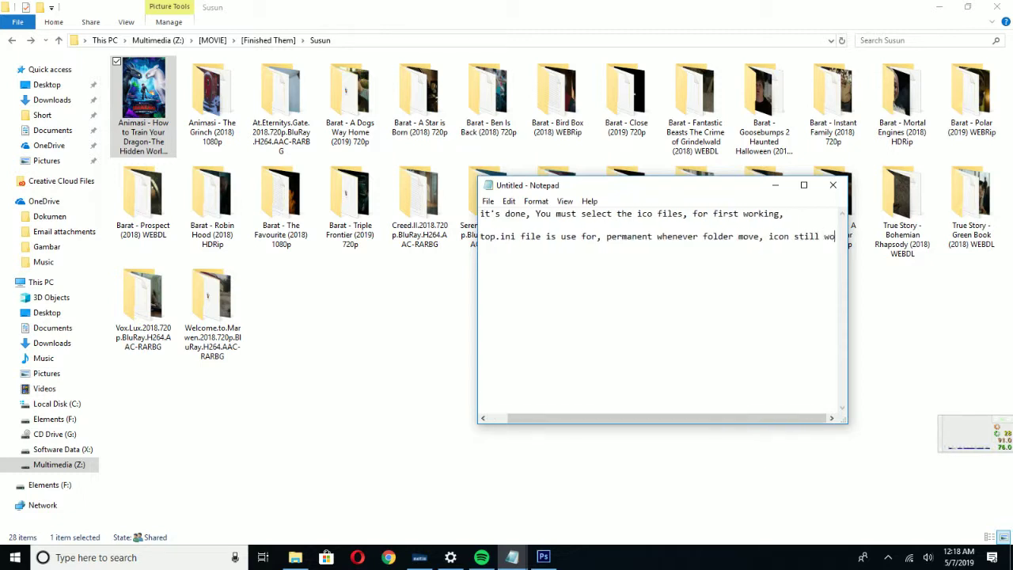
pyautogui.write('rk ever')
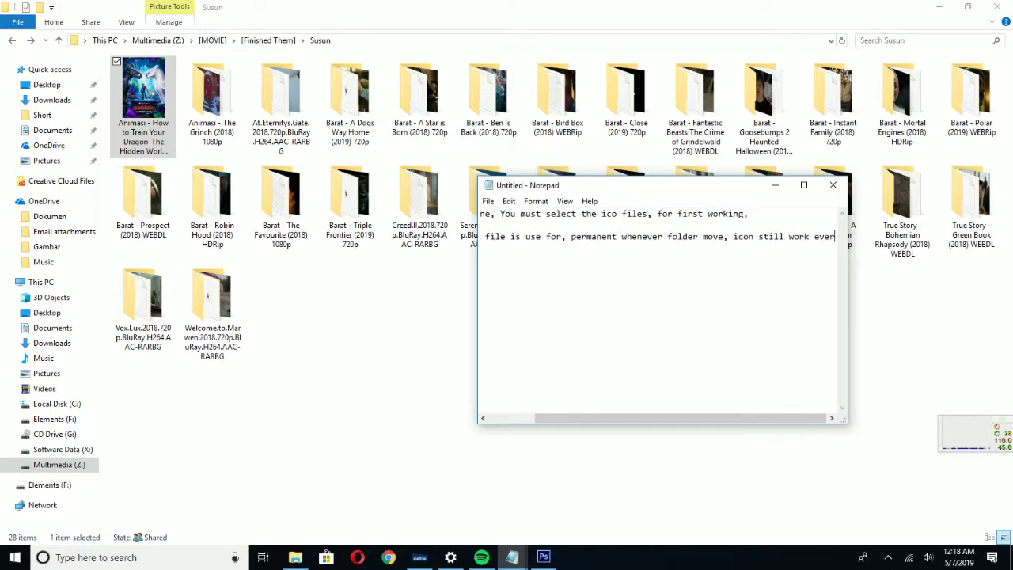
pyautogui.write('ywhere, a')
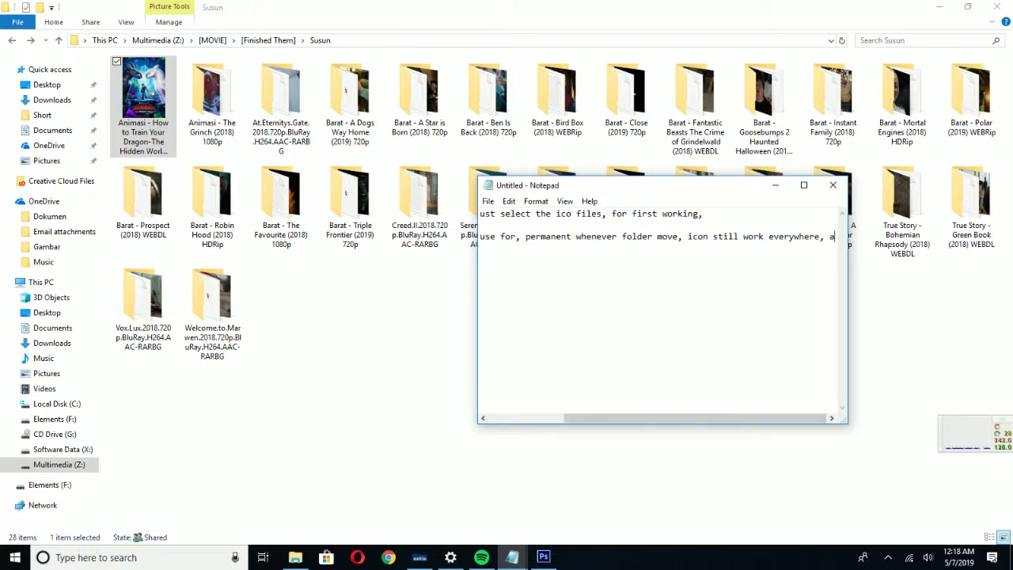
pyautogui.write('nywhere')
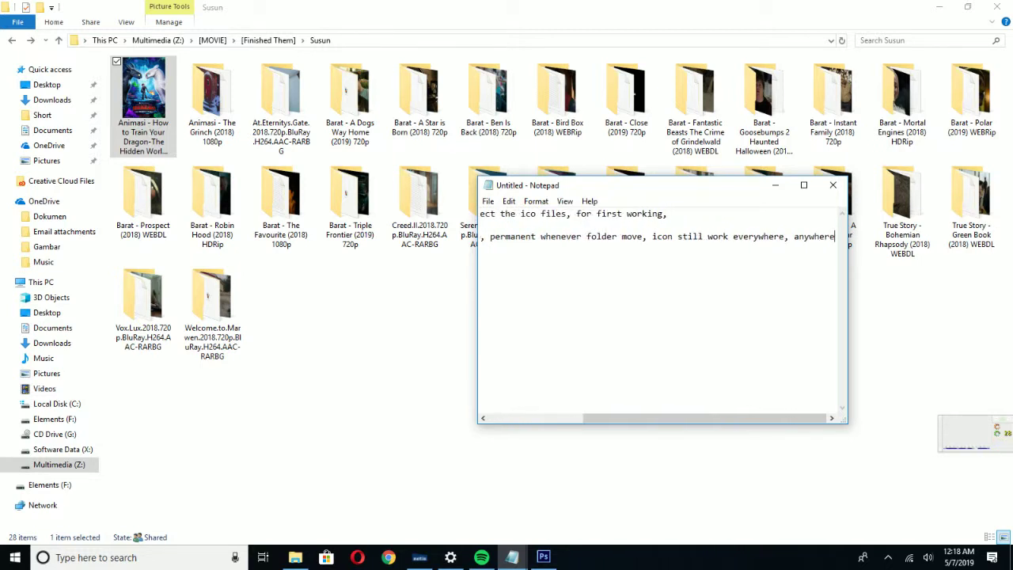
# Replace all the text in the note with "let's try move it".
pyautogui.hotkey('ctrl', 'a')
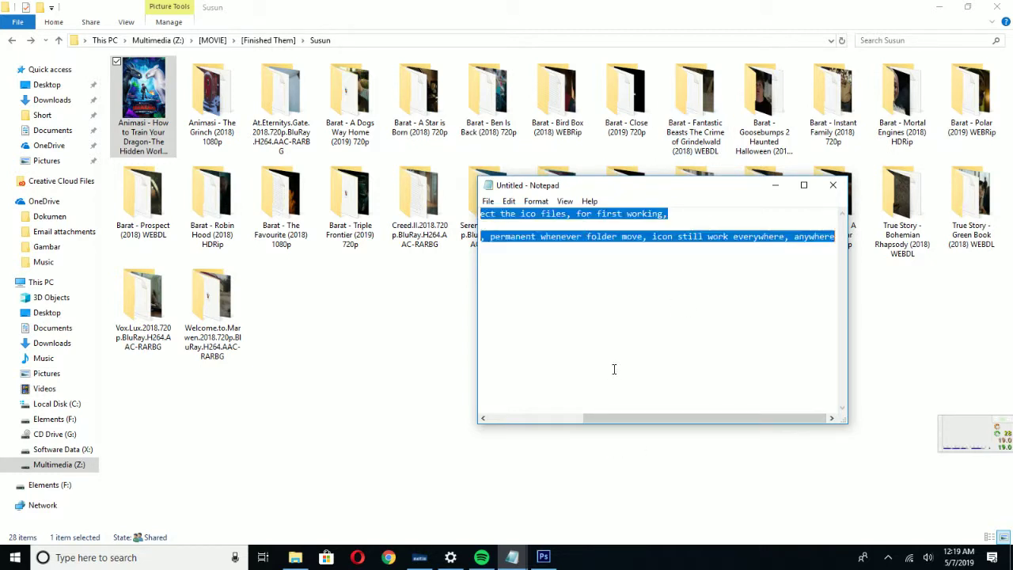
pyautogui.press('BackSpace')
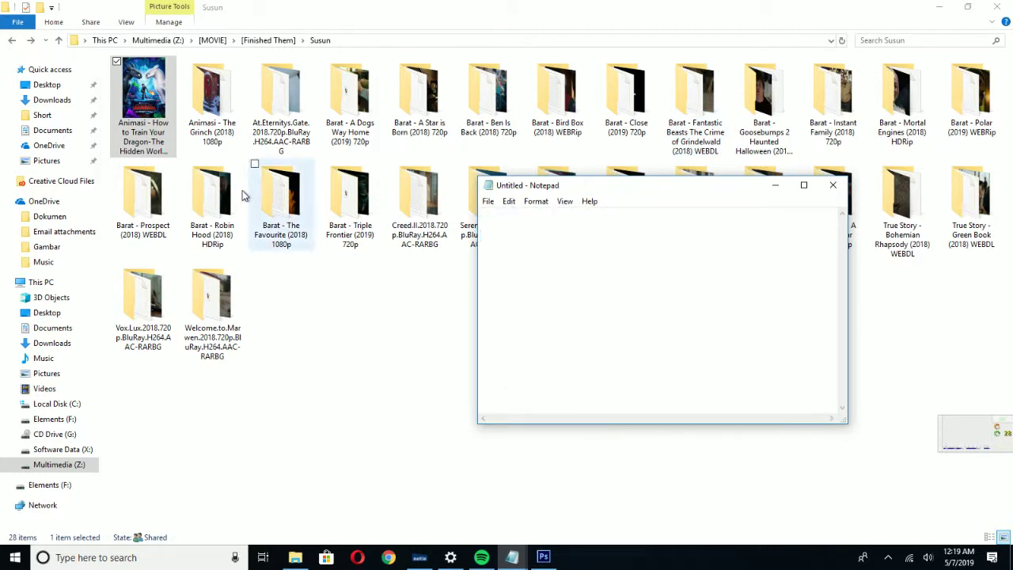
pyautogui.write('1')
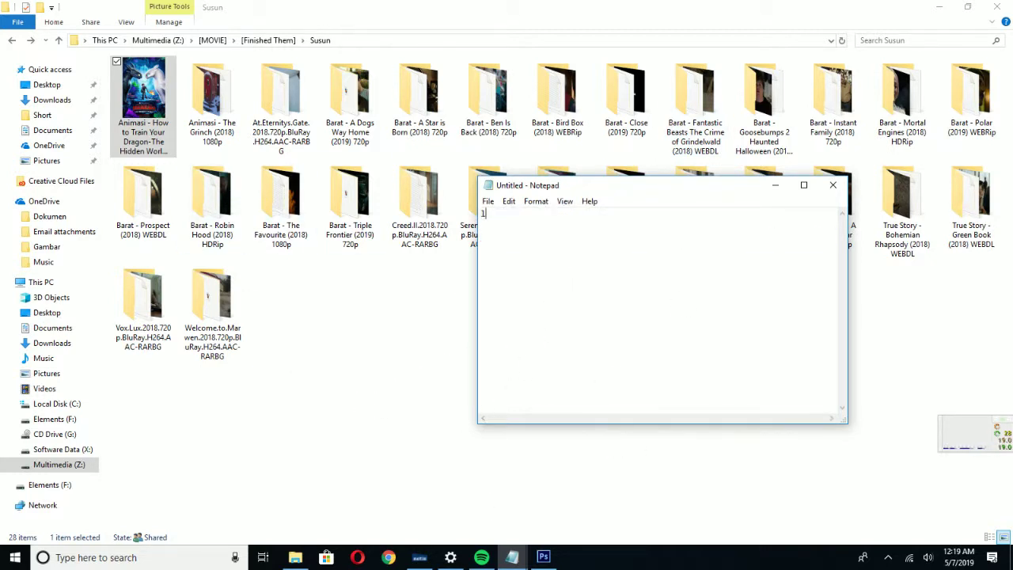
pyautogui.write("et's try move it")
# Return to the Susun folder window and cut the How to Train Your Dragon folder for moving.
pyautogui.click(415, 369)
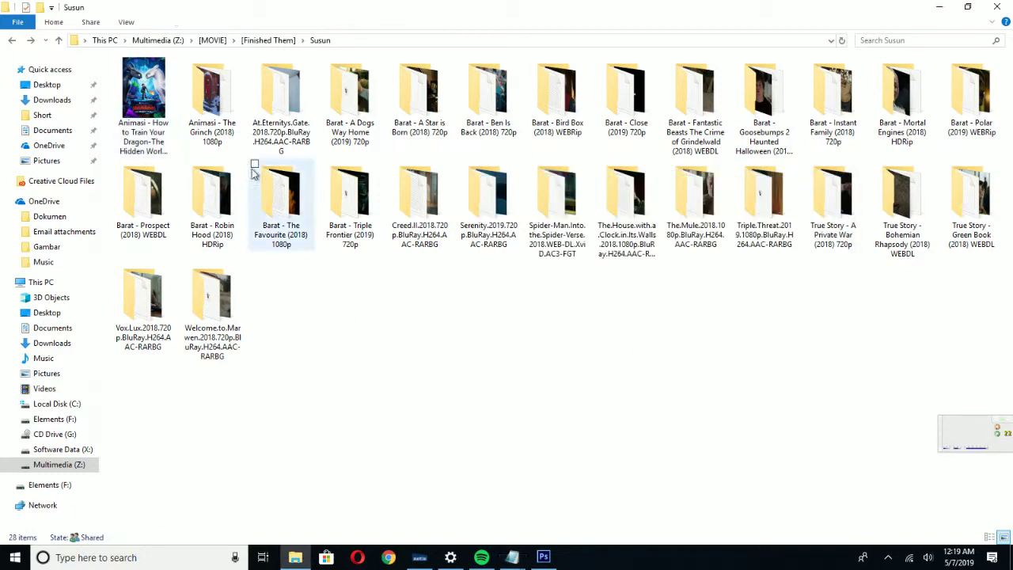
pyautogui.rightClick(174, 110)
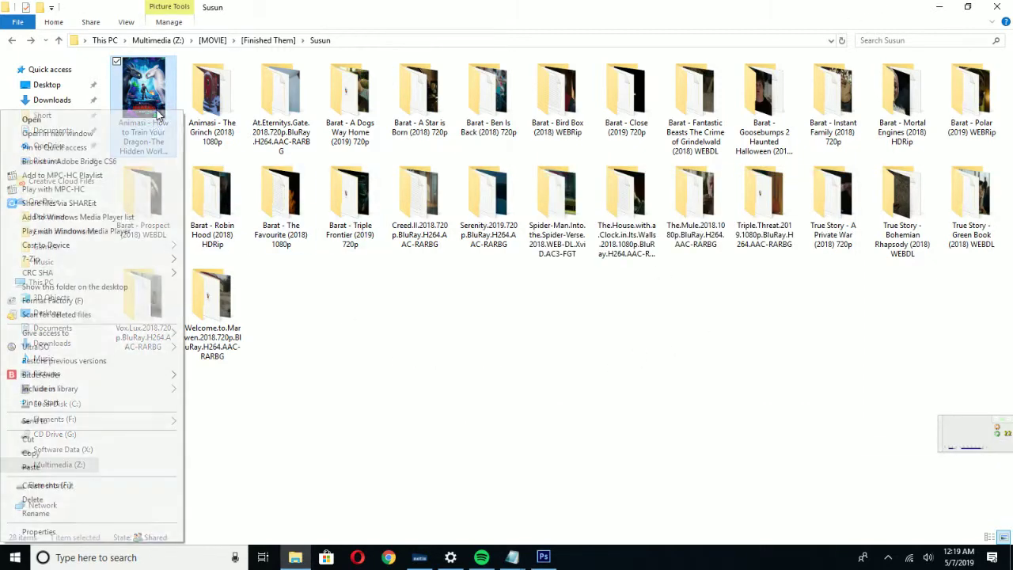
pyautogui.click(89, 441)
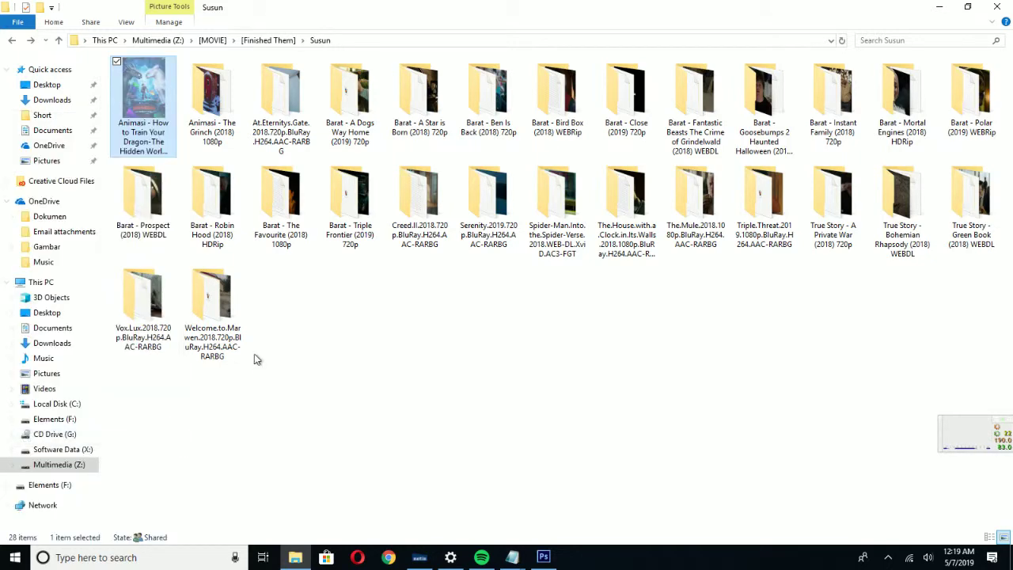
# Open the [Animation] folder inside [MOVIE] on the Multimedia (Z:) drive and browse its movie posters.
pyautogui.click(80, 471)
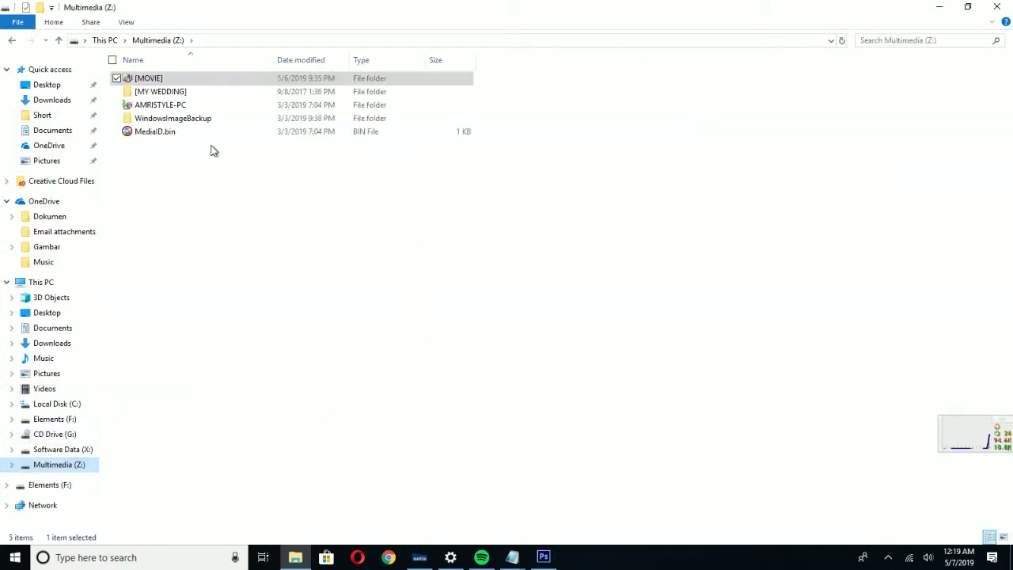
pyautogui.doubleClick(176, 82)
pyautogui.doubleClick(433, 209)
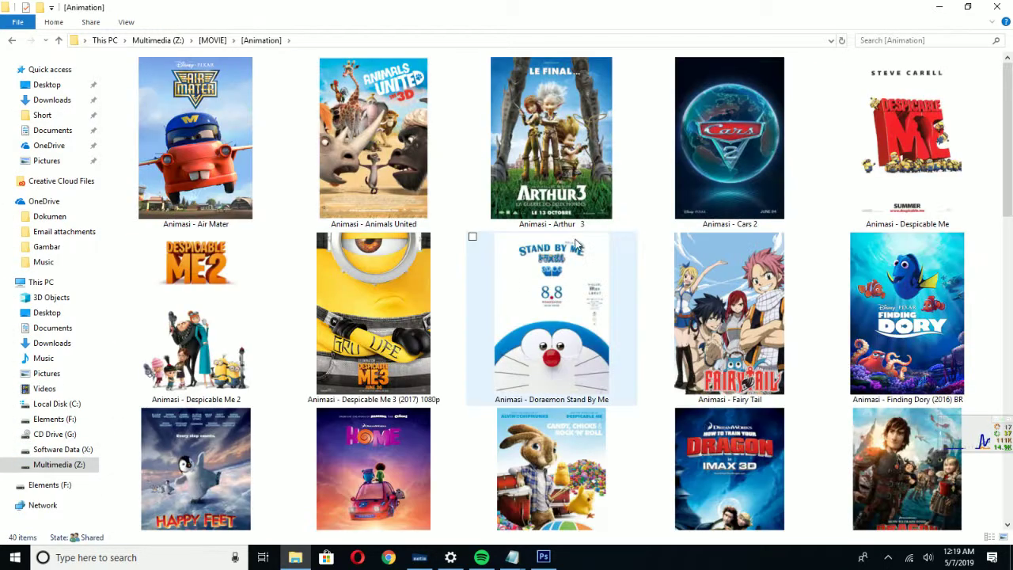
pyautogui.scroll(-6, 576, 277)
pyautogui.scroll(-4, 576, 277)
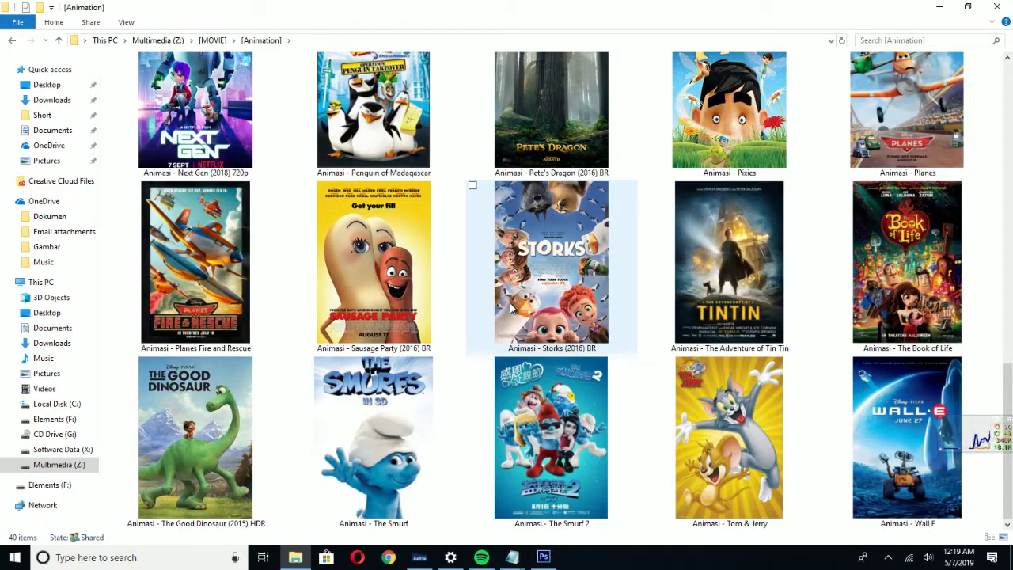
# Paste the cut How to Train Your Dragon-The Hidden World folder into the [Animation] folder.
pyautogui.click(576, 402)
pyautogui.scroll(8, 578, 244)
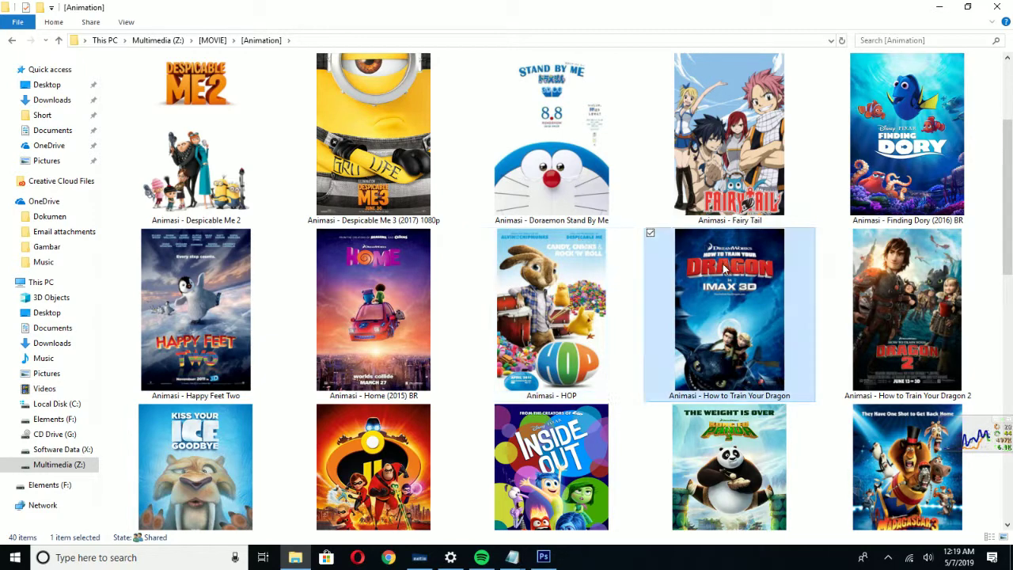
pyautogui.click(720, 338)
pyautogui.click(831, 326)
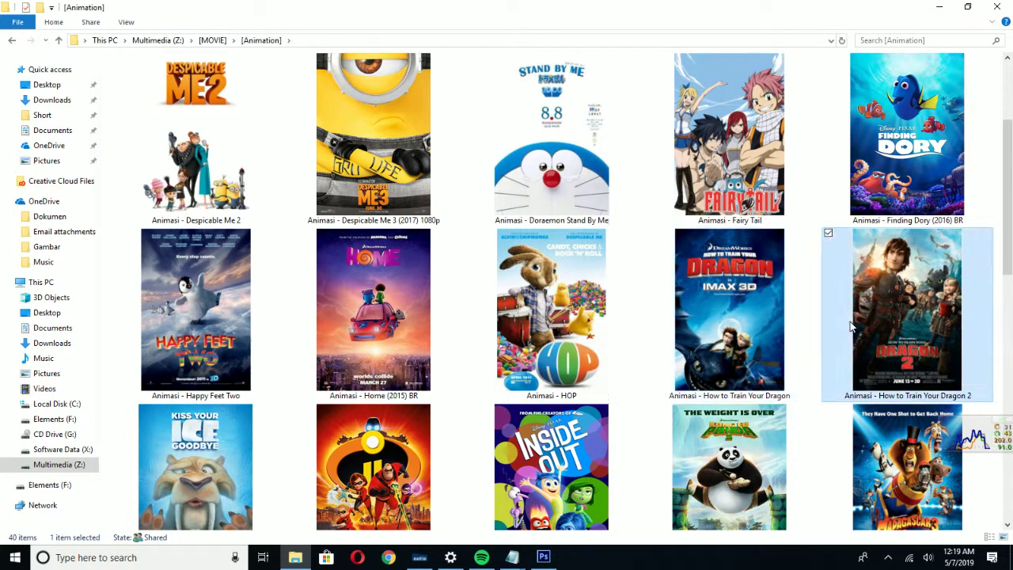
pyautogui.rightClick(638, 296)
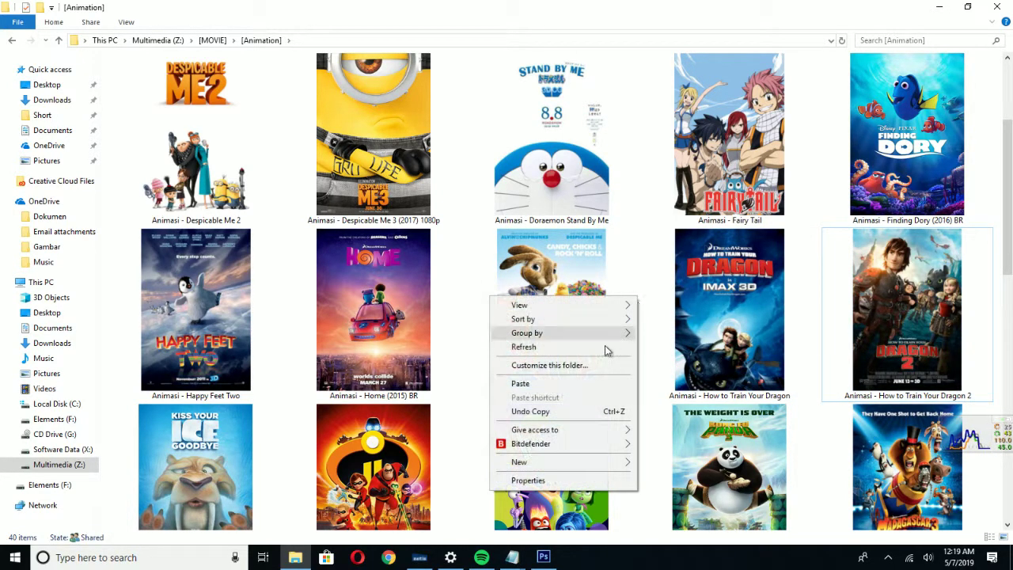
pyautogui.click(587, 385)
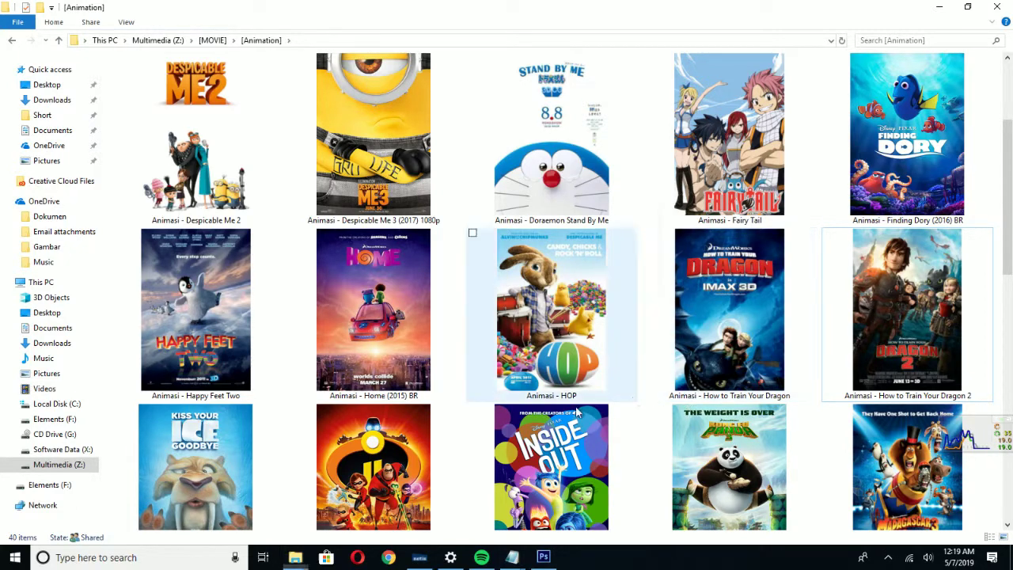
# Close Photoshop without saving folder.ico and retry the blocked folder move.
pyautogui.click(543, 557)
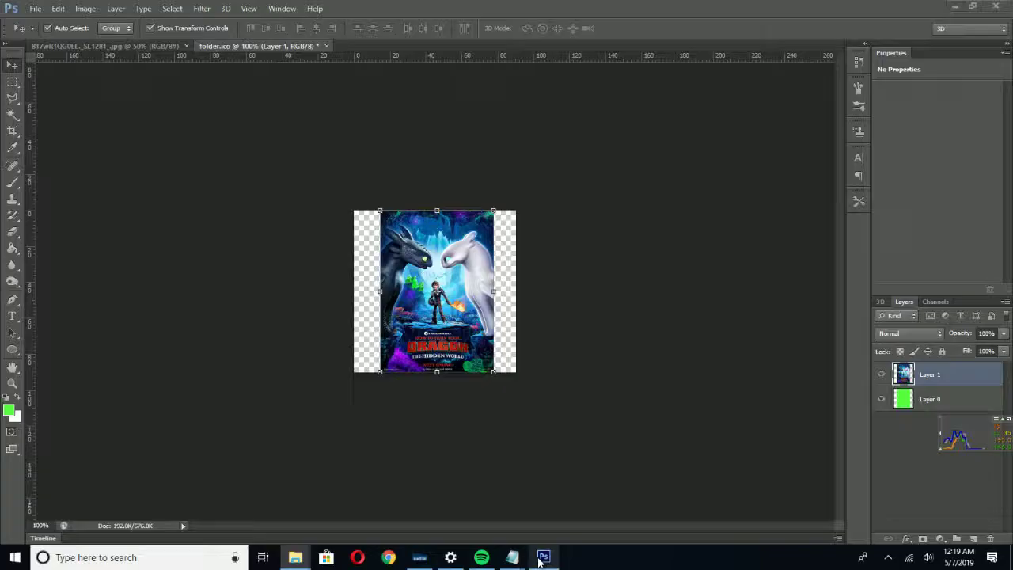
pyautogui.click(995, 7)
pyautogui.click(513, 215)
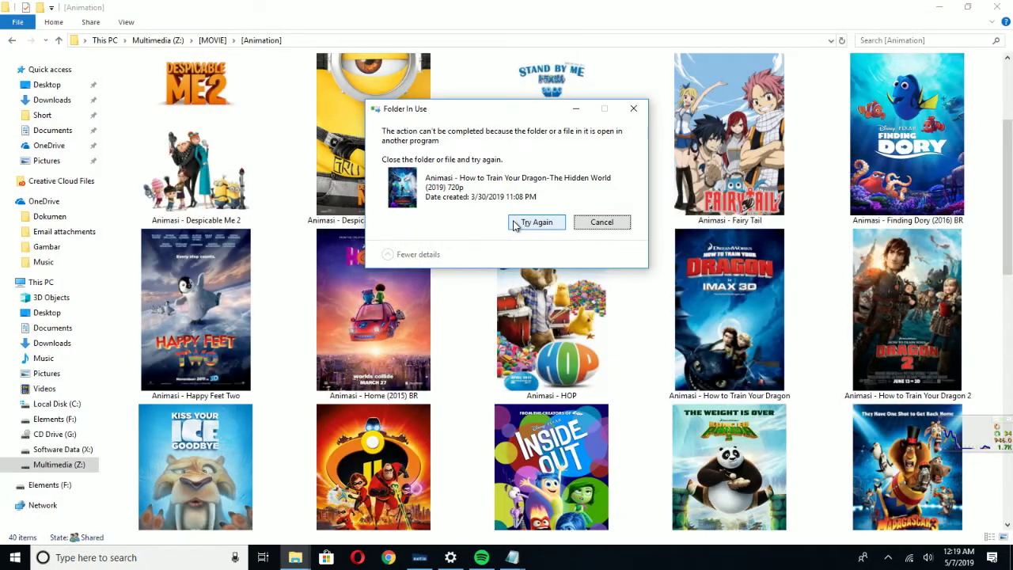
pyautogui.click(515, 224)
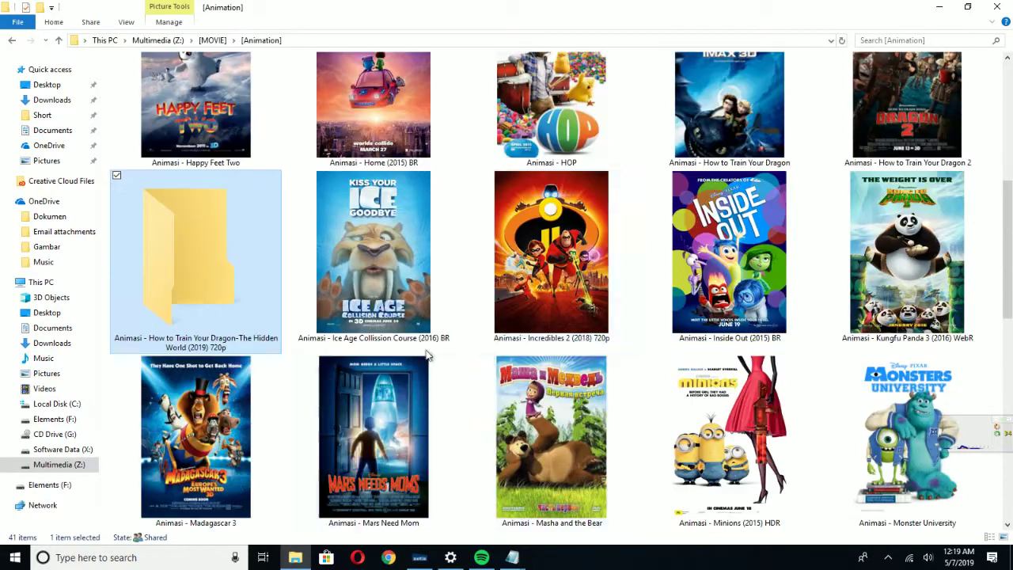
# Examine the moved How to Train Your Dragon-The Hidden World folder's icon and the files inside it.
pyautogui.click(465, 319)
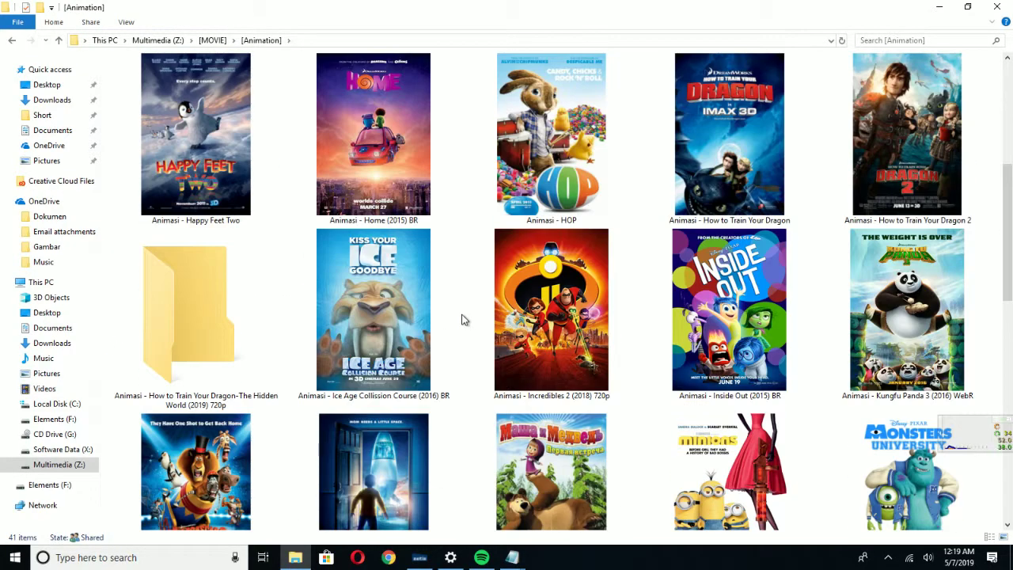
pyautogui.click(203, 339)
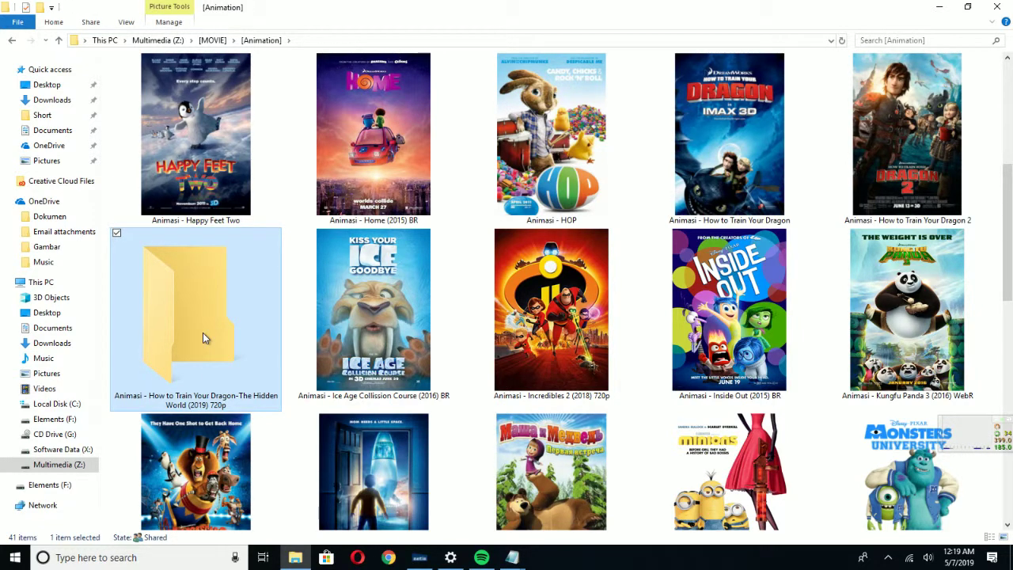
pyautogui.doubleClick(203, 339)
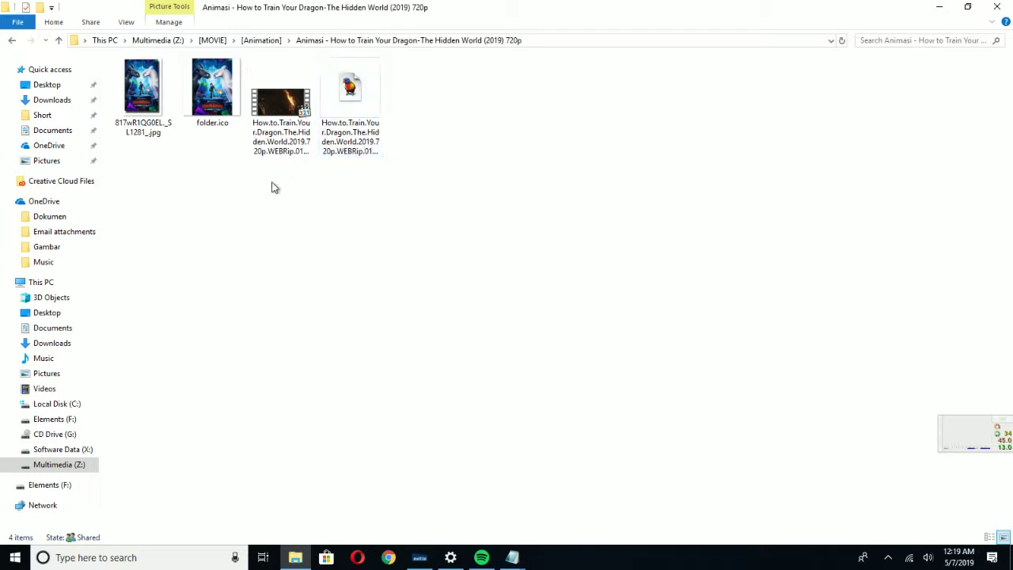
pyautogui.click(12, 40)
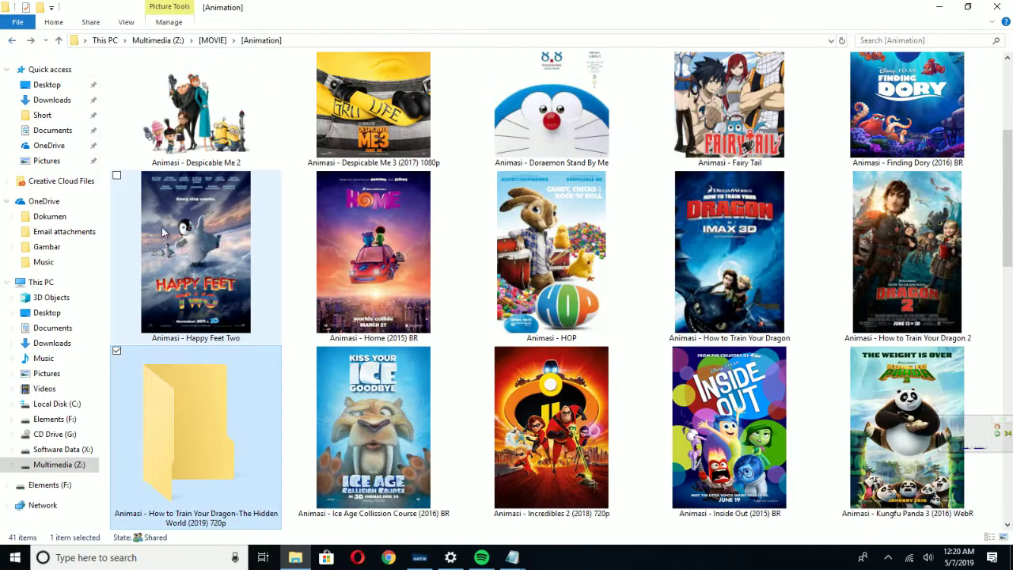
pyautogui.scroll(-2, 257, 315)
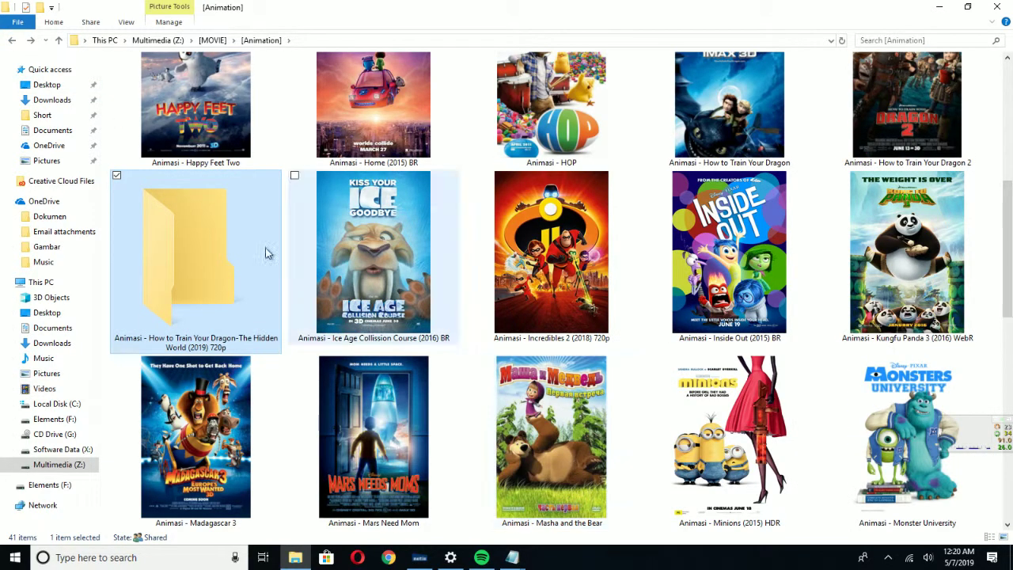
pyautogui.moveTo(210, 247)
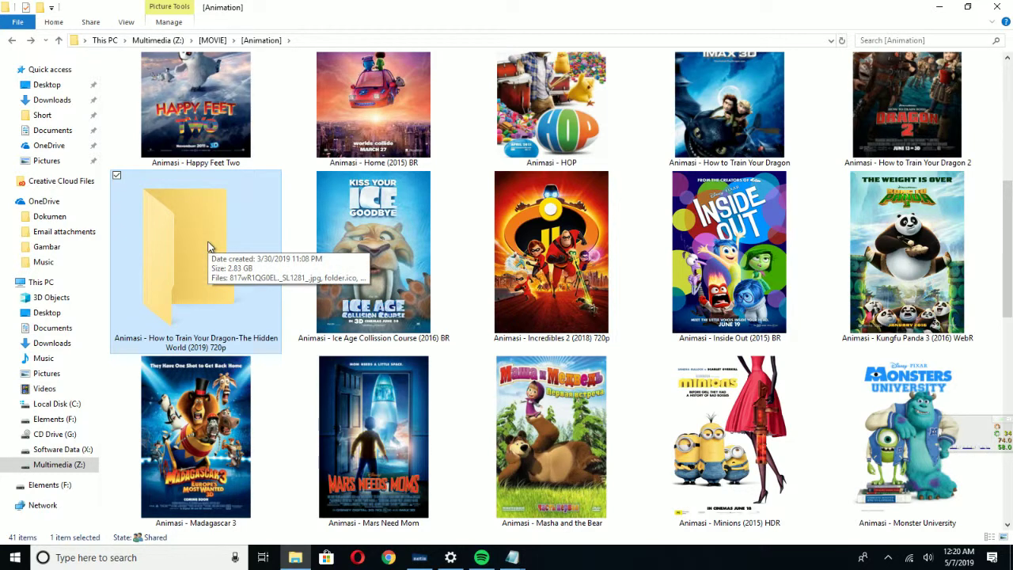
pyautogui.doubleClick(210, 247)
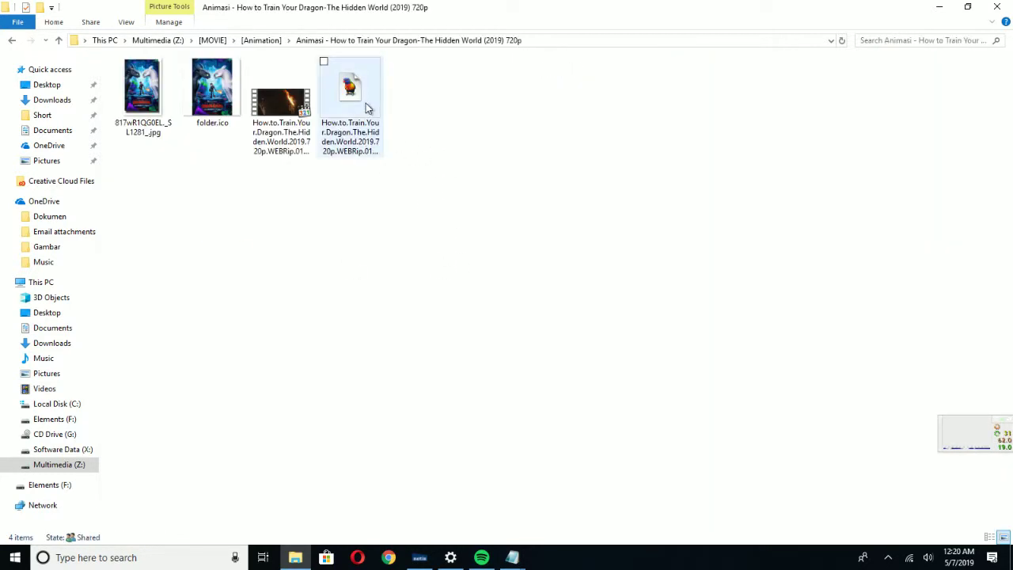
pyautogui.moveTo(366, 103)
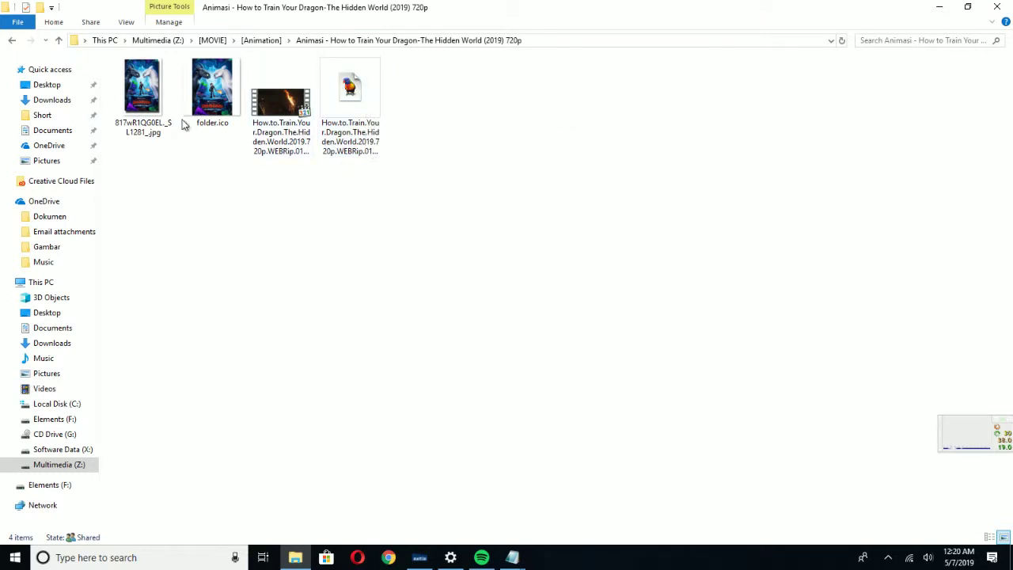
# Check the hidden files setting in the folder view options and leave without changing anything.
pyautogui.click(17, 22)
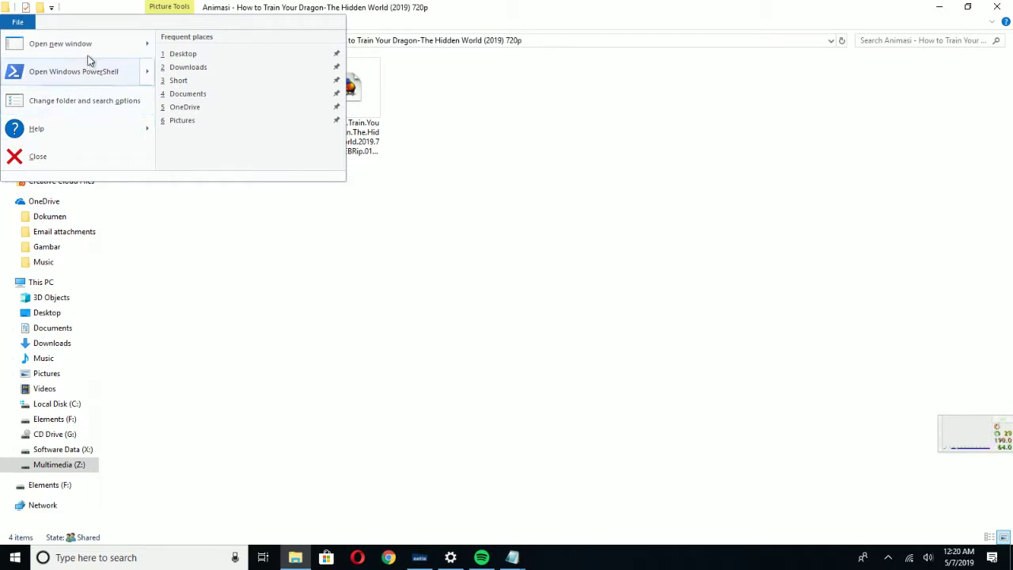
pyautogui.moveTo(93, 79)
pyautogui.click(100, 101)
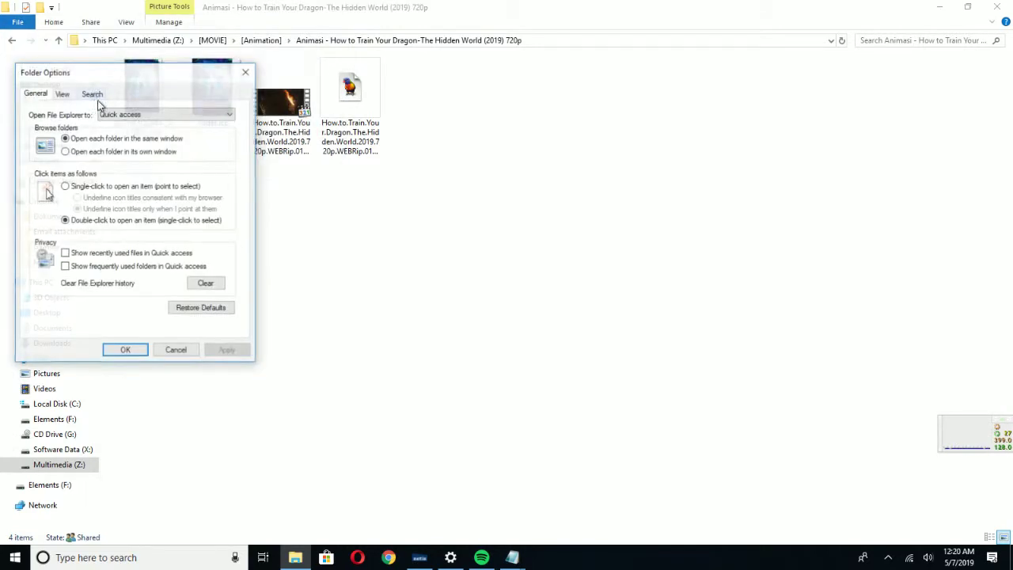
pyautogui.click(64, 95)
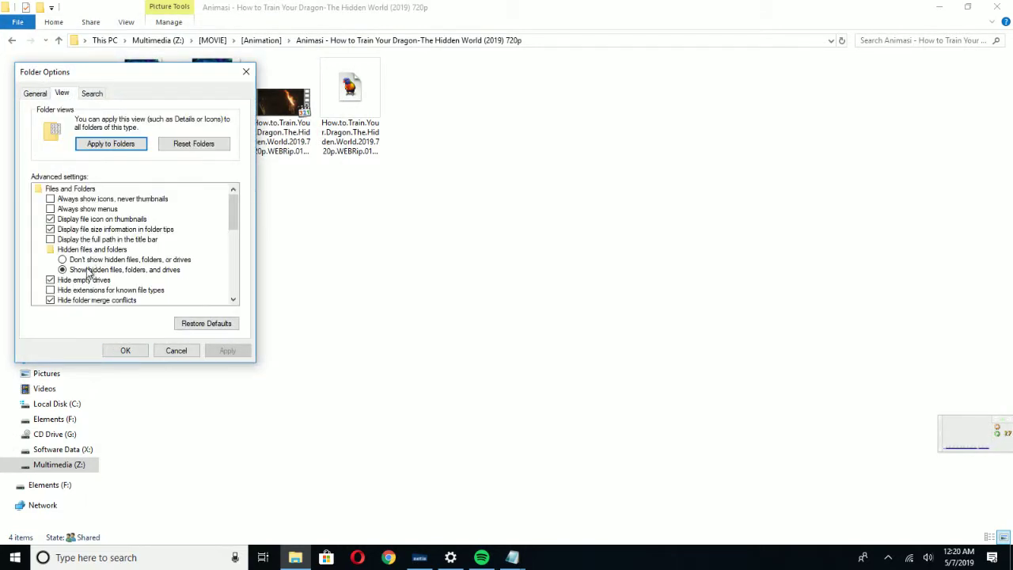
pyautogui.click(187, 352)
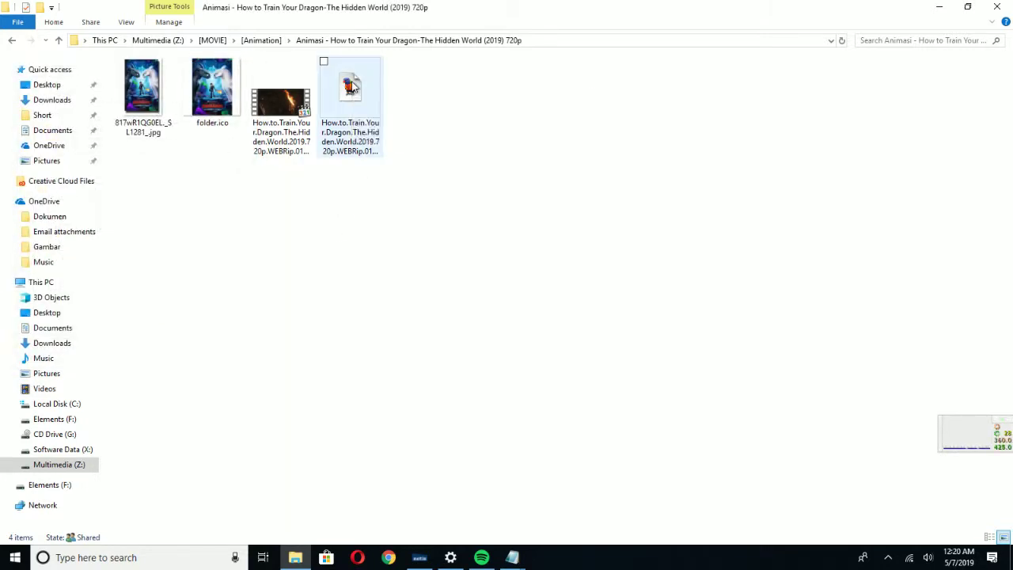
# Check the movie folder's files one by one and refresh the listing to look for desktop.ini.
pyautogui.click(353, 88)
pyautogui.click(272, 116)
pyautogui.click(225, 108)
pyautogui.click(152, 111)
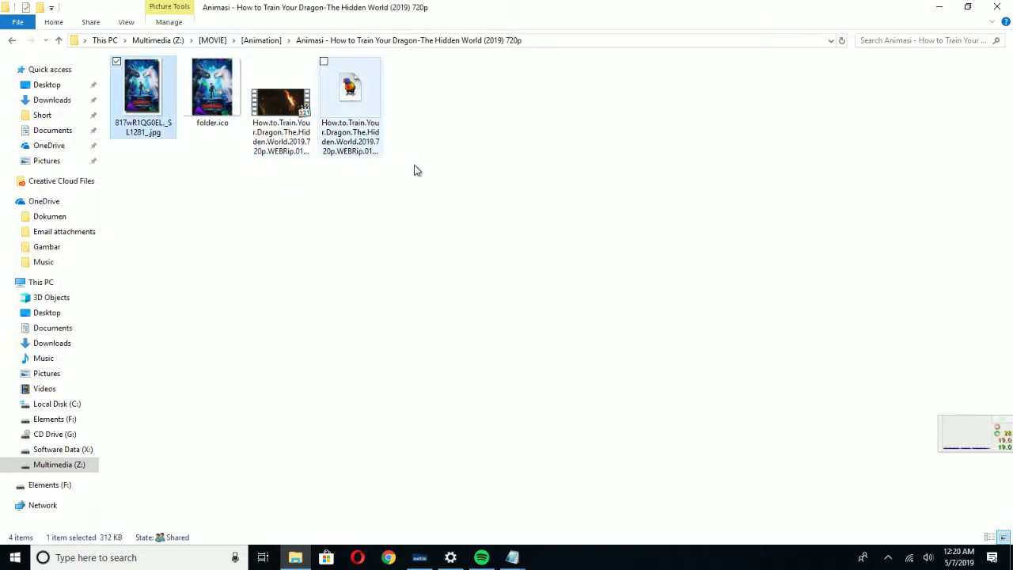
pyautogui.click(459, 194)
pyautogui.rightClick(431, 214)
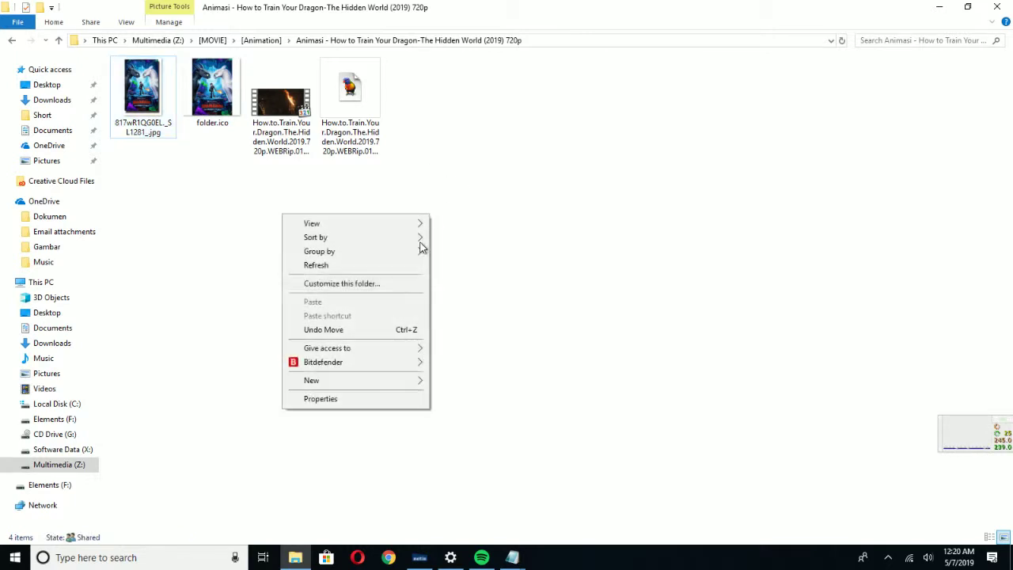
pyautogui.click(369, 267)
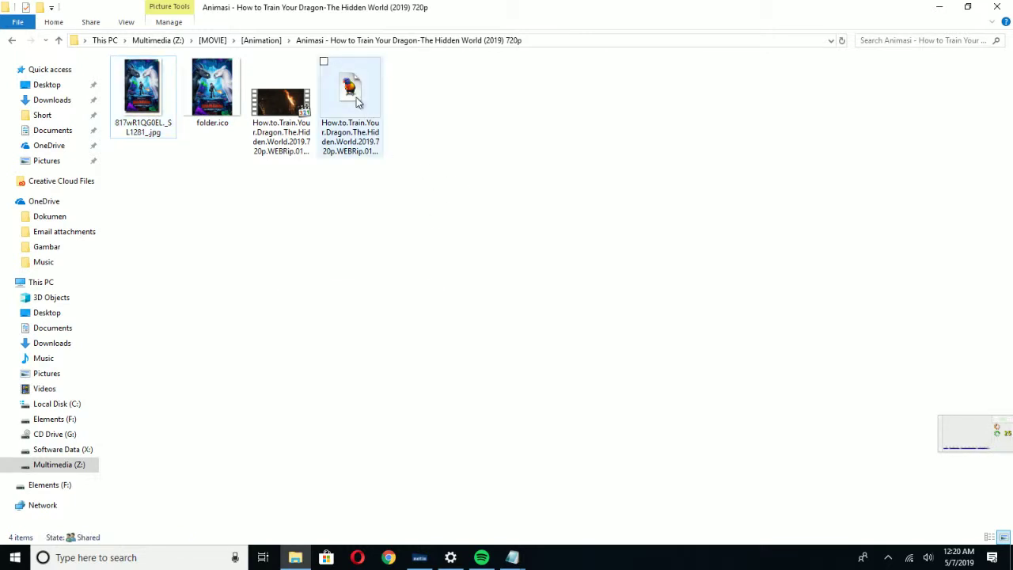
# Replace all the text in the untitled note with "My fault, Dsktop.ini is not appear :v".
pyautogui.moveTo(513, 557)
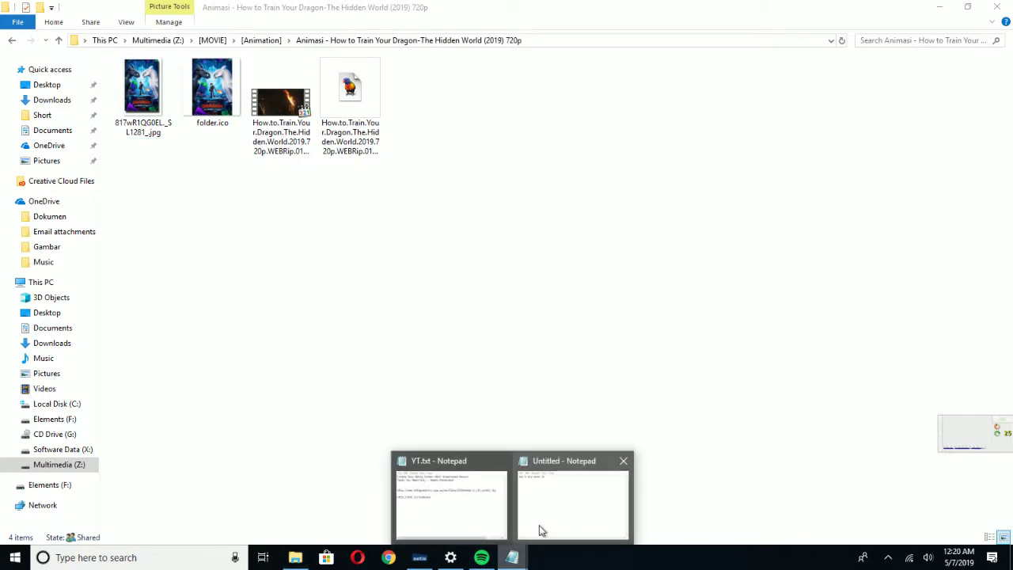
pyautogui.click(542, 527)
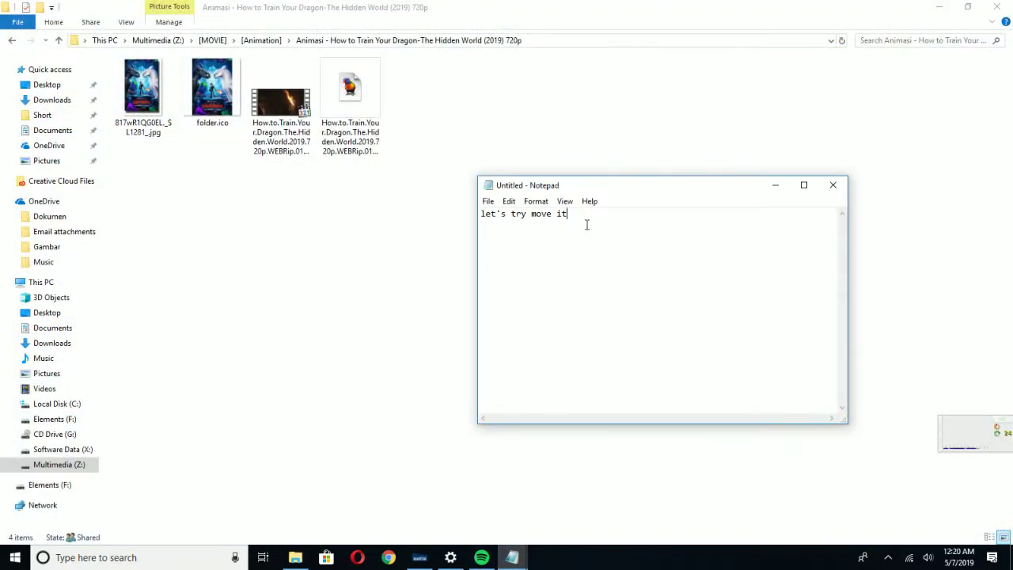
pyautogui.hotkey('ctrl', 'a')
pyautogui.write('My fault, Dsktop')
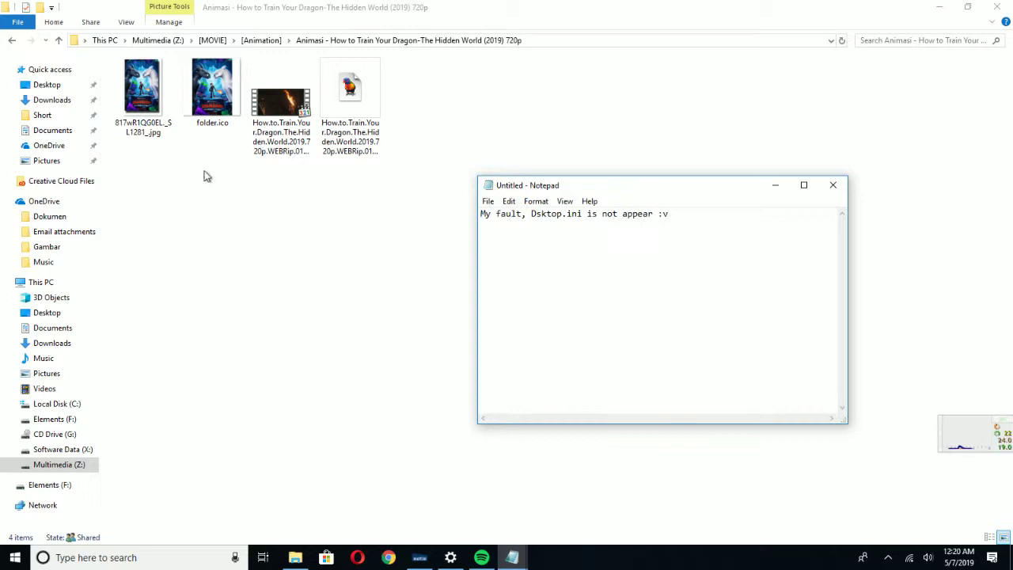
# Return to the [Animation] folder and cut the How to Train Your Dragon-The Hidden World folder.
pyautogui.click(372, 387)
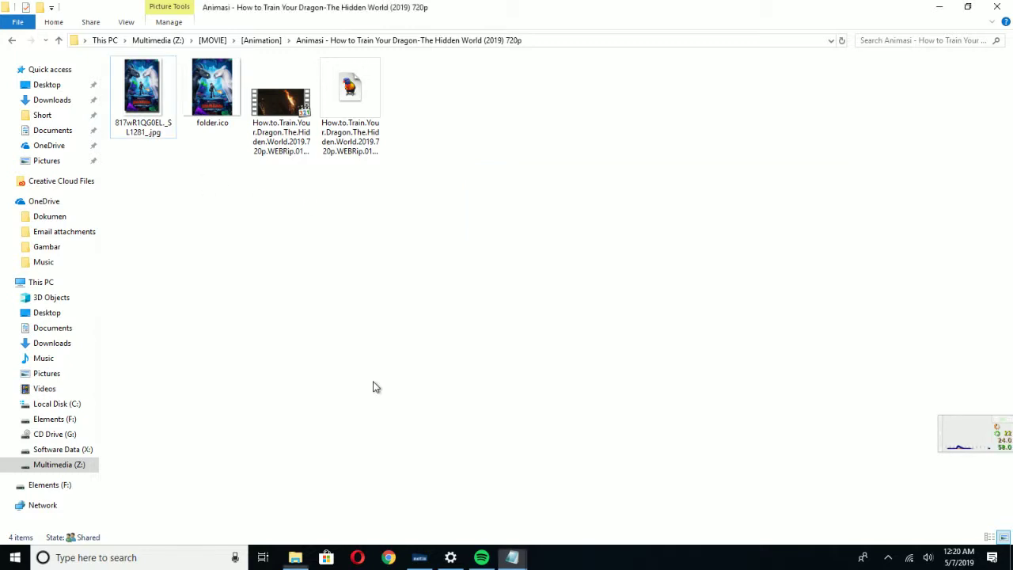
pyautogui.click(11, 39)
pyautogui.scroll(-2, 261, 356)
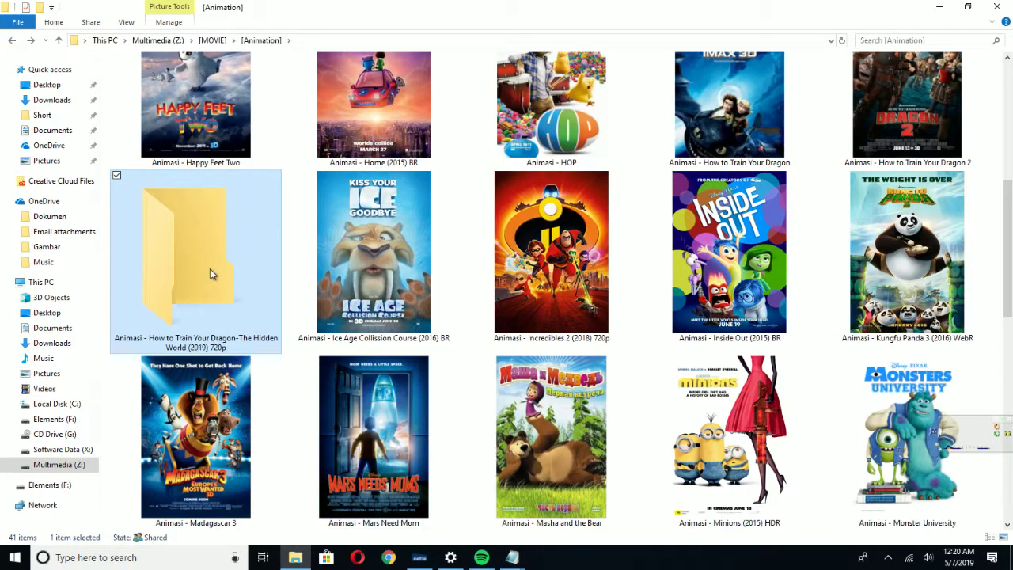
pyautogui.hotkey('ctrl', 'x')
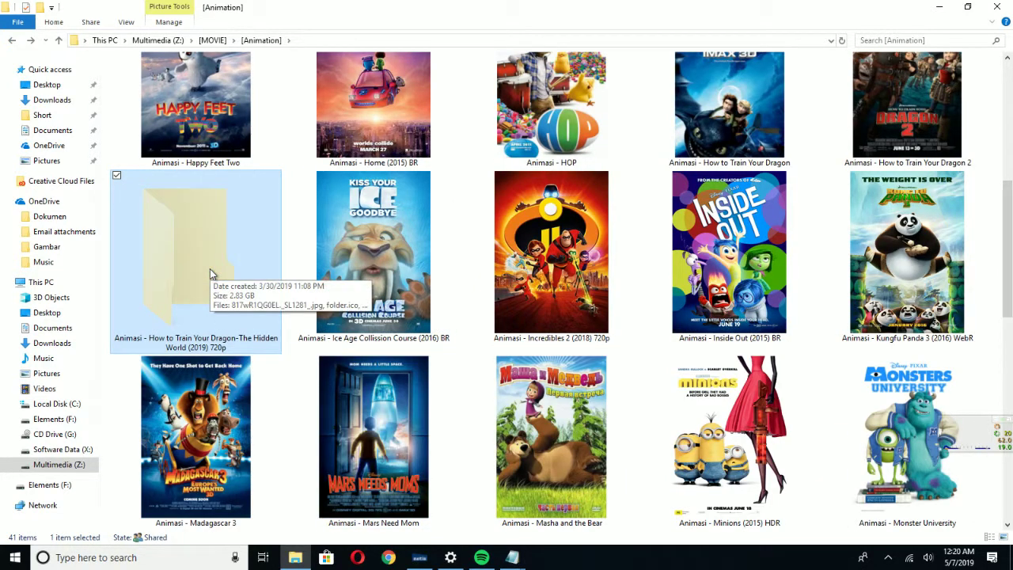
# Paste the cut movie folder into Susun under [Finished Them] and open it there.
pyautogui.click(11, 40)
pyautogui.doubleClick(957, 153)
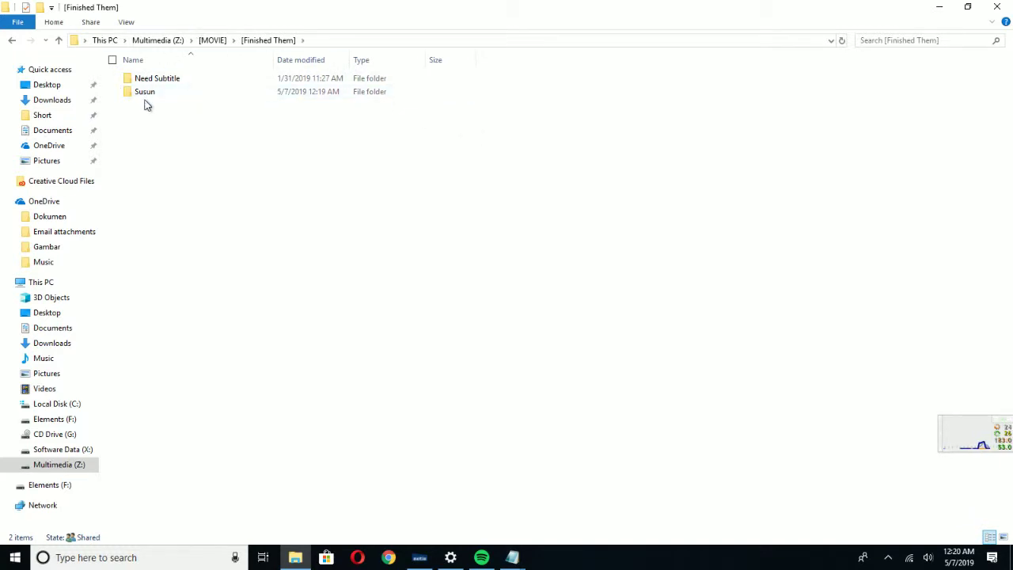
pyautogui.doubleClick(145, 101)
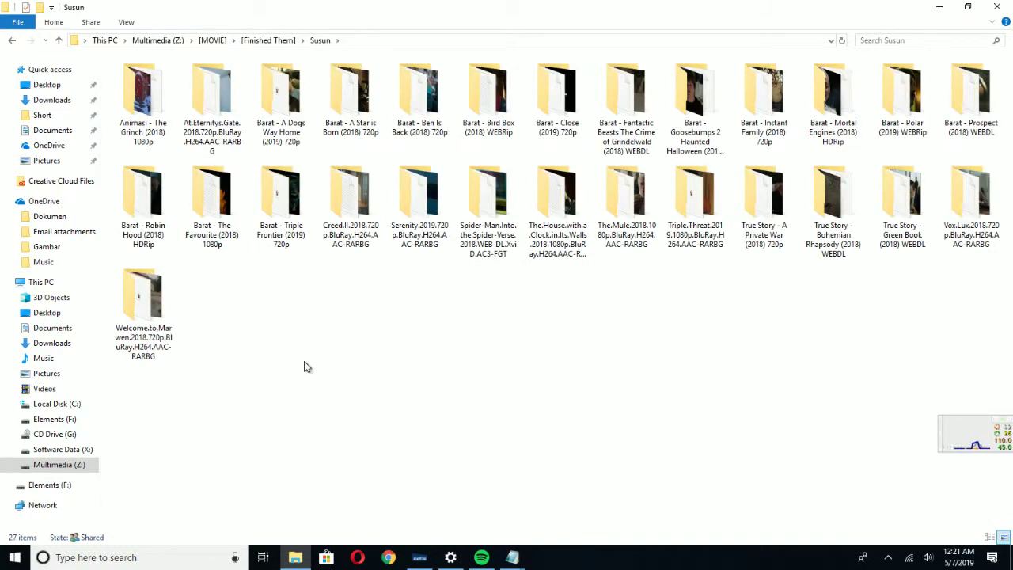
pyautogui.hotkey('ctrl', 'v')
pyautogui.click(299, 434)
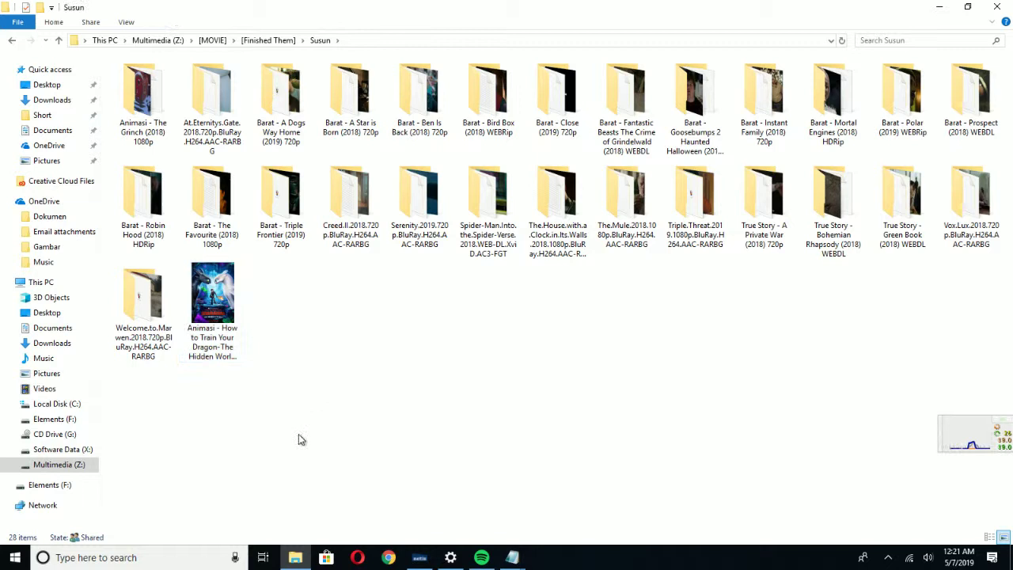
pyautogui.doubleClick(215, 315)
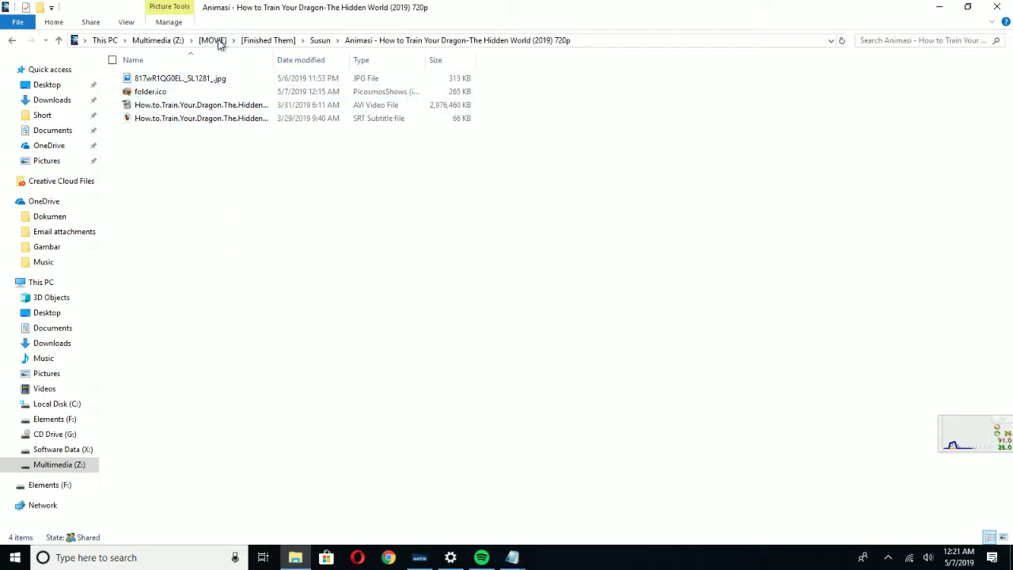
# Copy desktop.ini from the 47 Meters Down folder in [Action & War].
pyautogui.click(279, 40)
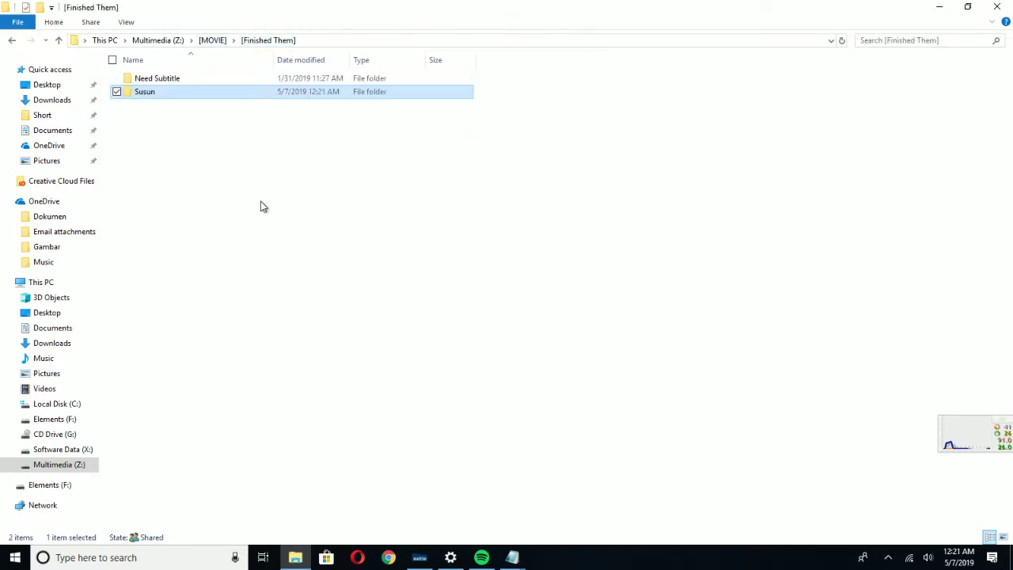
pyautogui.doubleClick(182, 95)
pyautogui.click(220, 40)
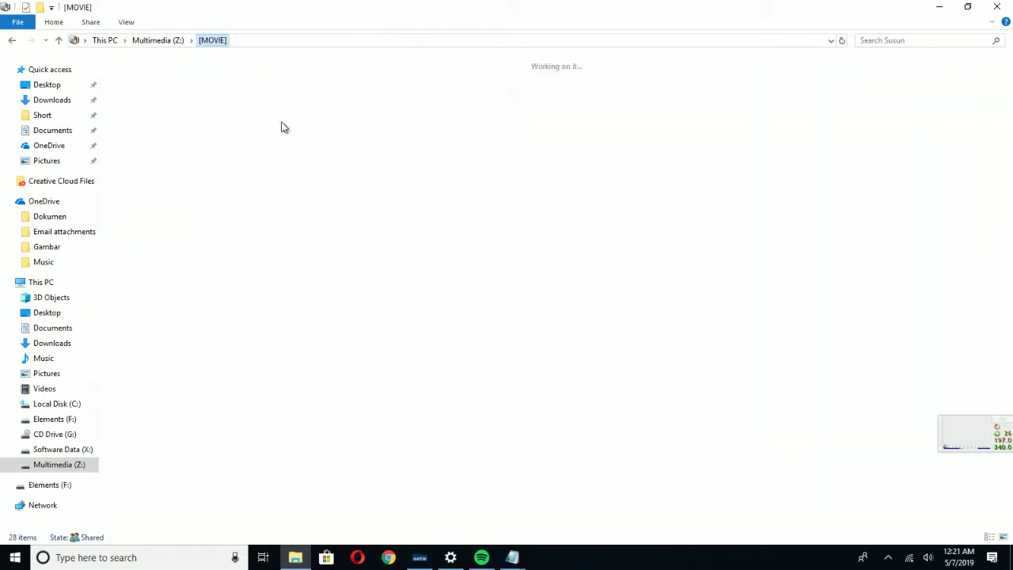
pyautogui.doubleClick(185, 132)
pyautogui.doubleClick(185, 131)
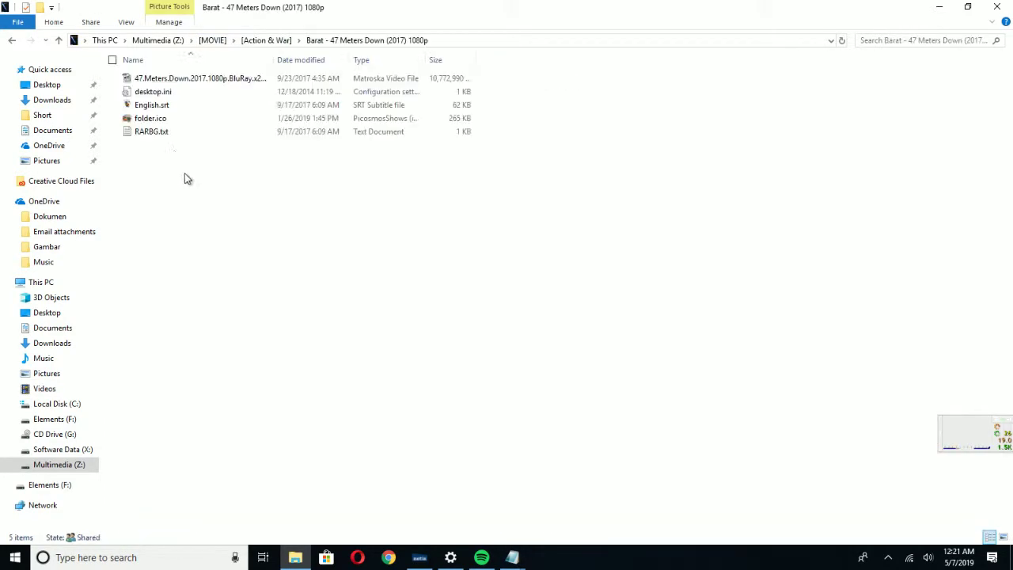
pyautogui.click(158, 93)
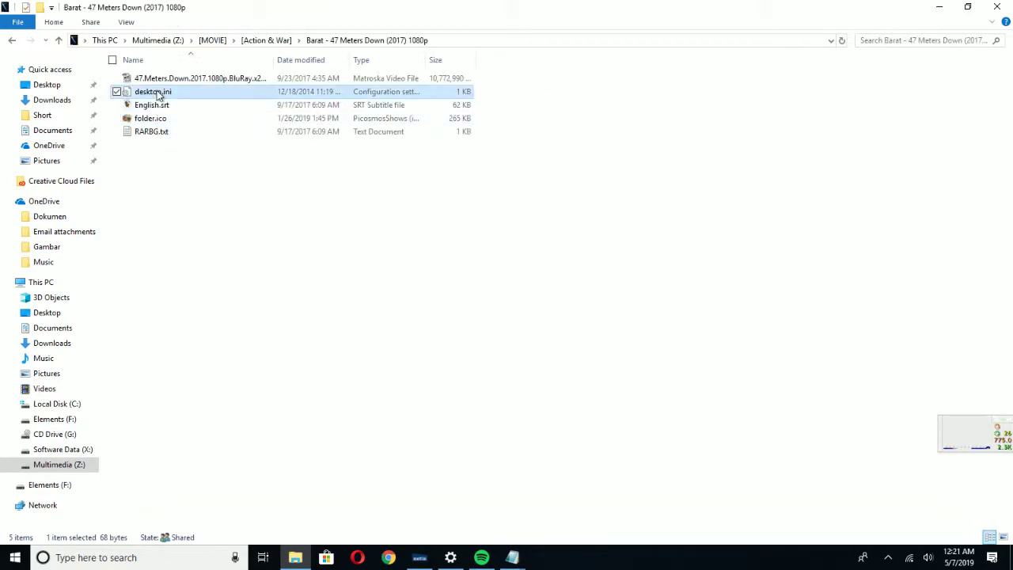
# Paste desktop.ini into the How to Train Your Dragon-The Hidden World folder in Susun under [Finished Them], replacing the existing file.
pyautogui.click(271, 43)
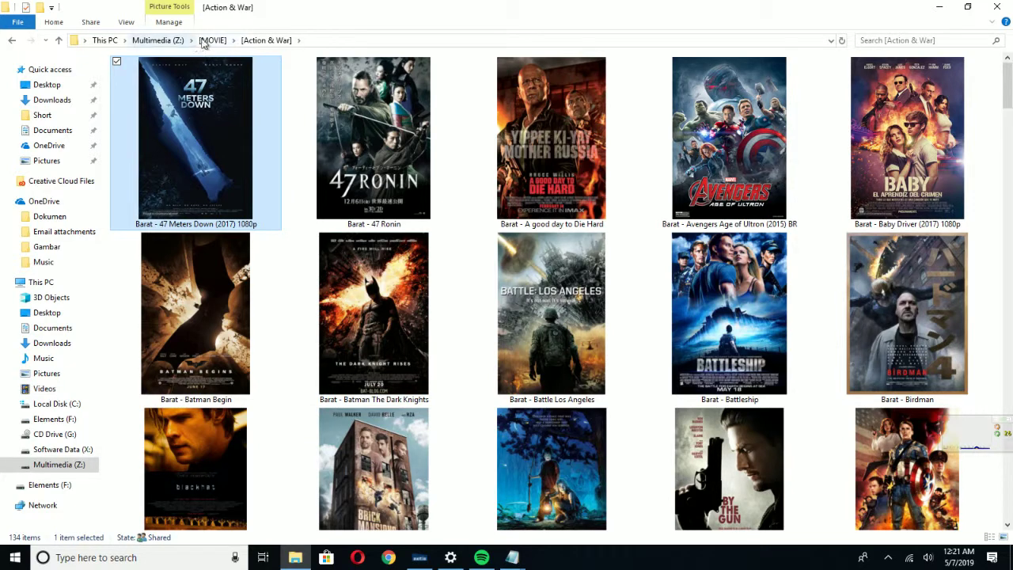
pyautogui.click(206, 41)
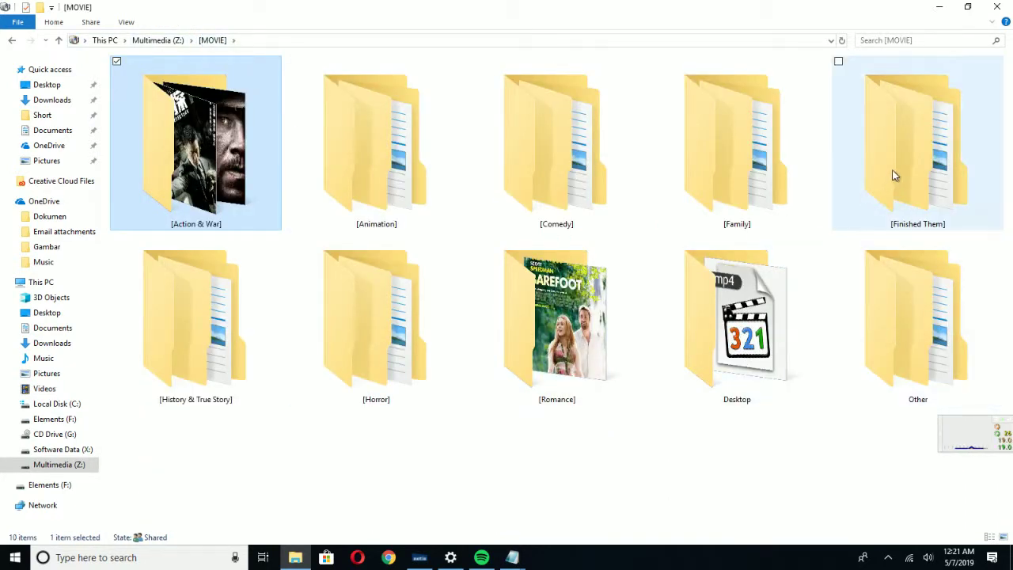
pyautogui.doubleClick(892, 170)
pyautogui.doubleClick(167, 93)
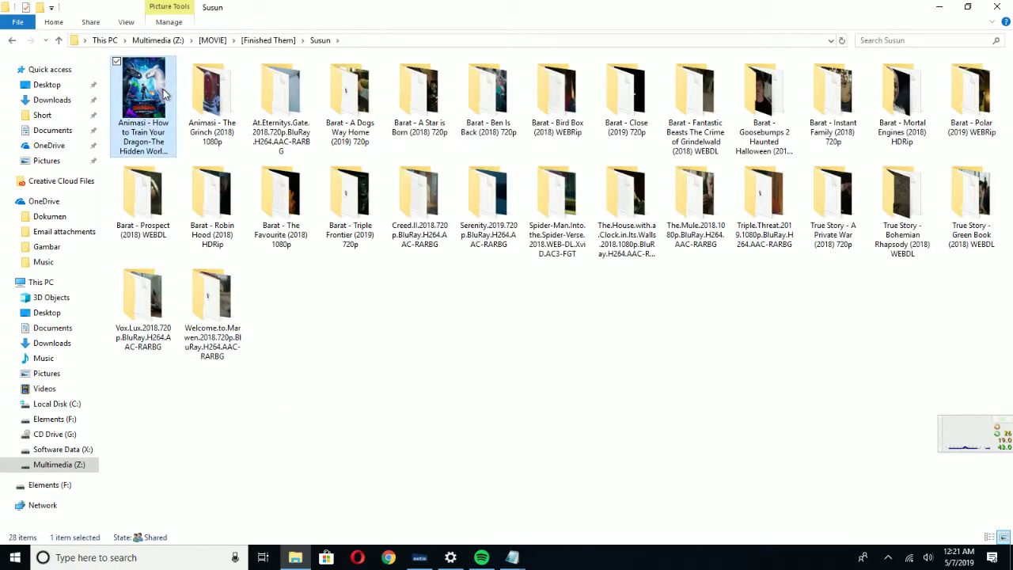
pyautogui.doubleClick(165, 94)
pyautogui.hotkey('ctrl', 'v')
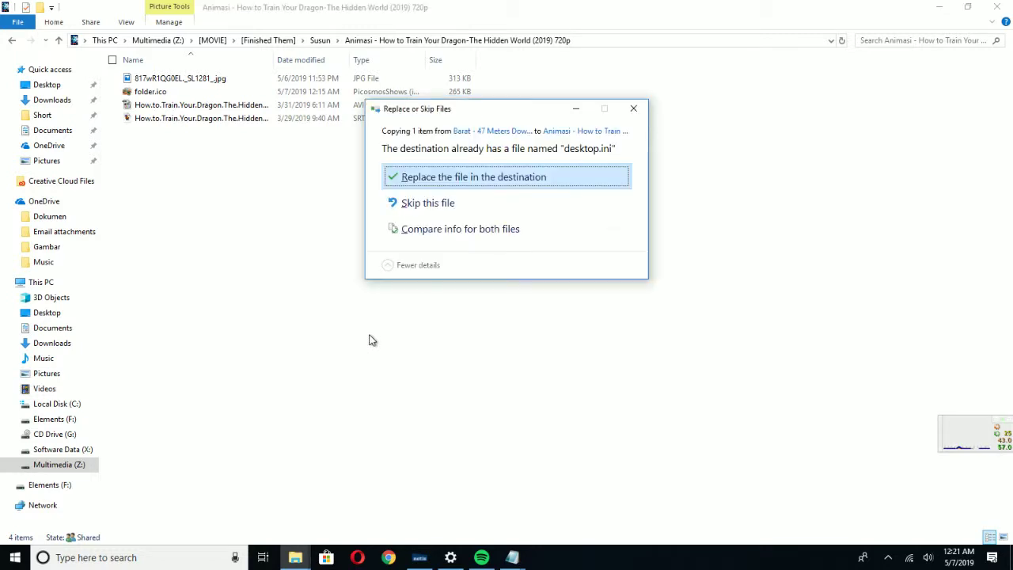
pyautogui.click(482, 180)
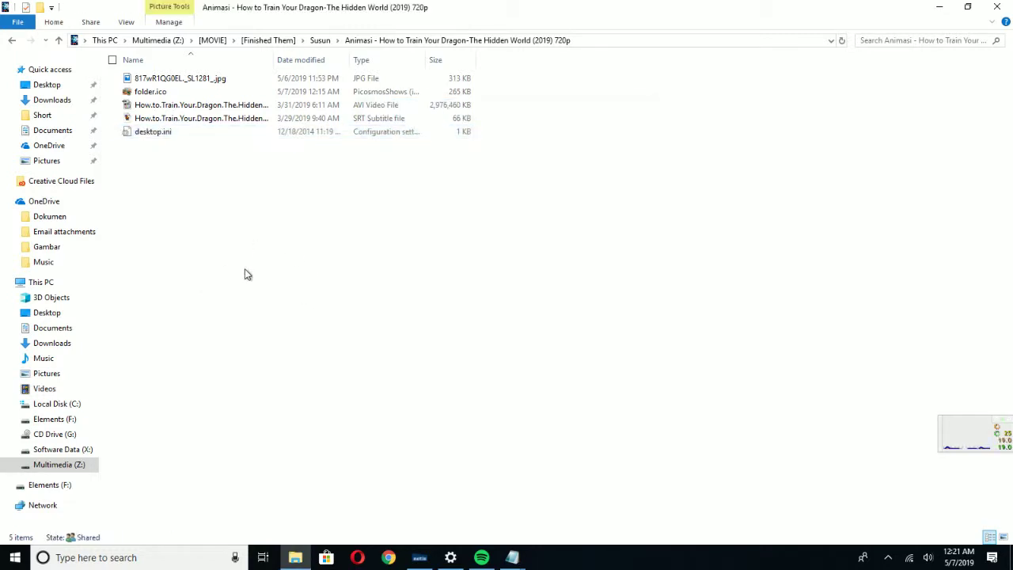
# Return to the Susun folder and cut the How to Train Your Dragon-The Hidden World folder.
pyautogui.click(320, 40)
pyautogui.click(382, 318)
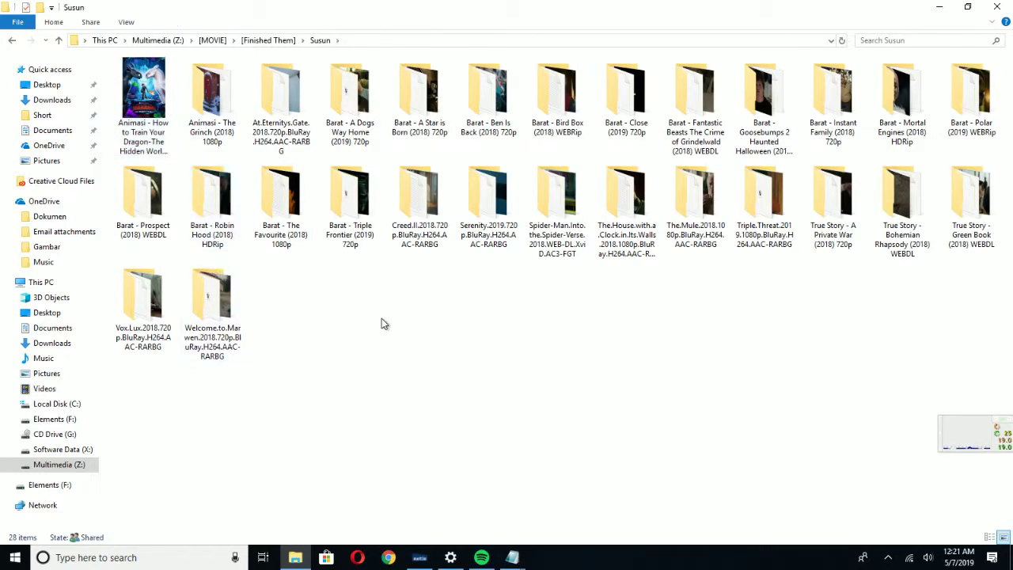
pyautogui.click(207, 111)
pyautogui.click(150, 103)
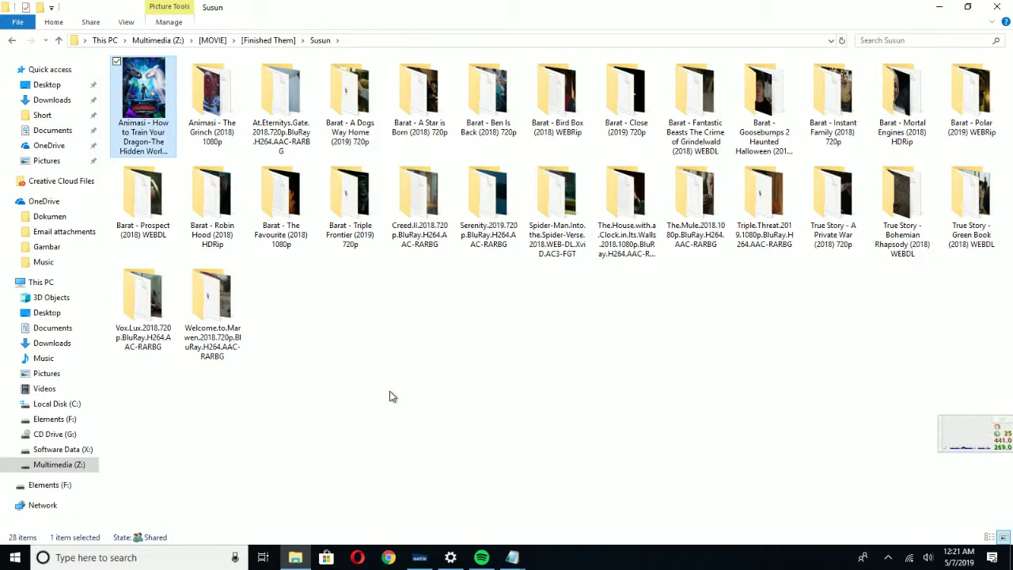
pyautogui.click(376, 367)
pyautogui.click(153, 117)
# Paste the cut How to Train Your Dragon-The Hidden World folder into [Animation] under [MOVIE].
pyautogui.click(271, 44)
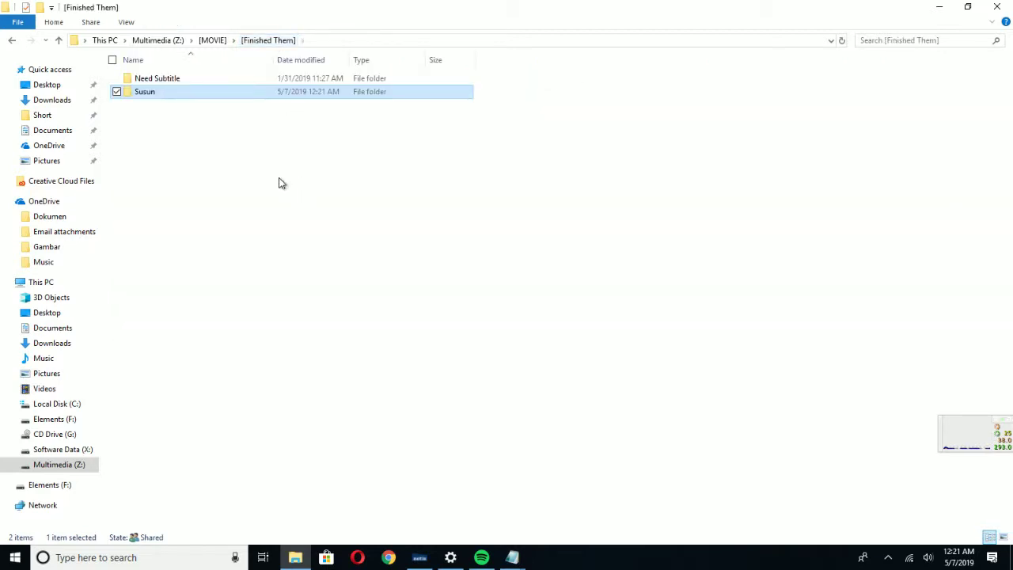
pyautogui.click(209, 39)
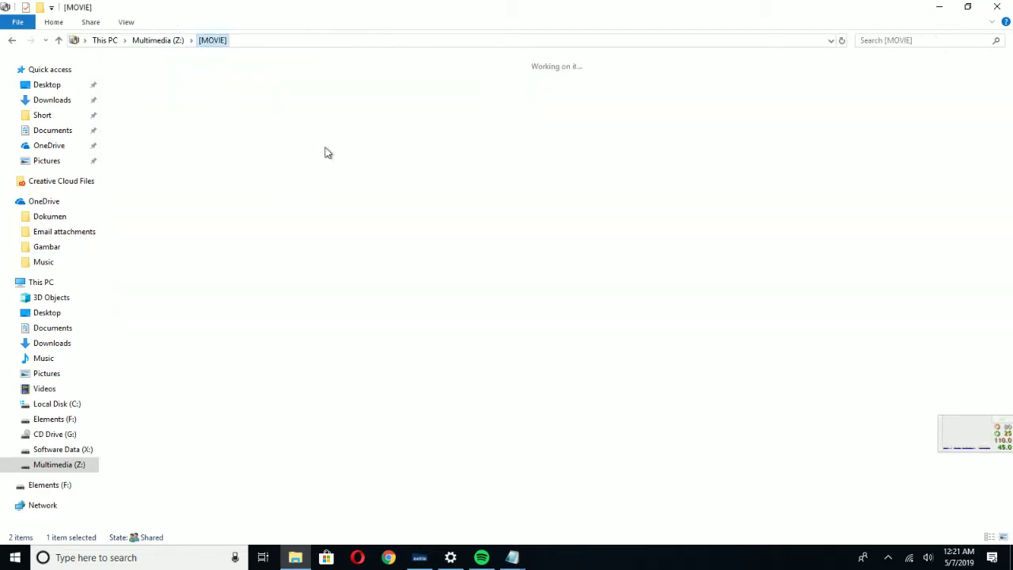
pyautogui.doubleClick(167, 145)
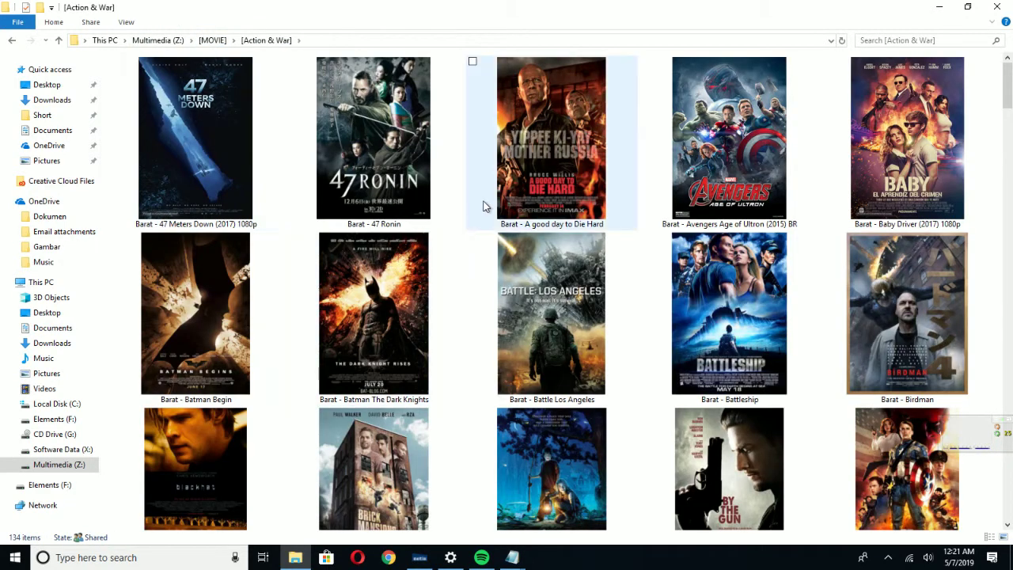
pyautogui.click(222, 39)
pyautogui.doubleClick(420, 183)
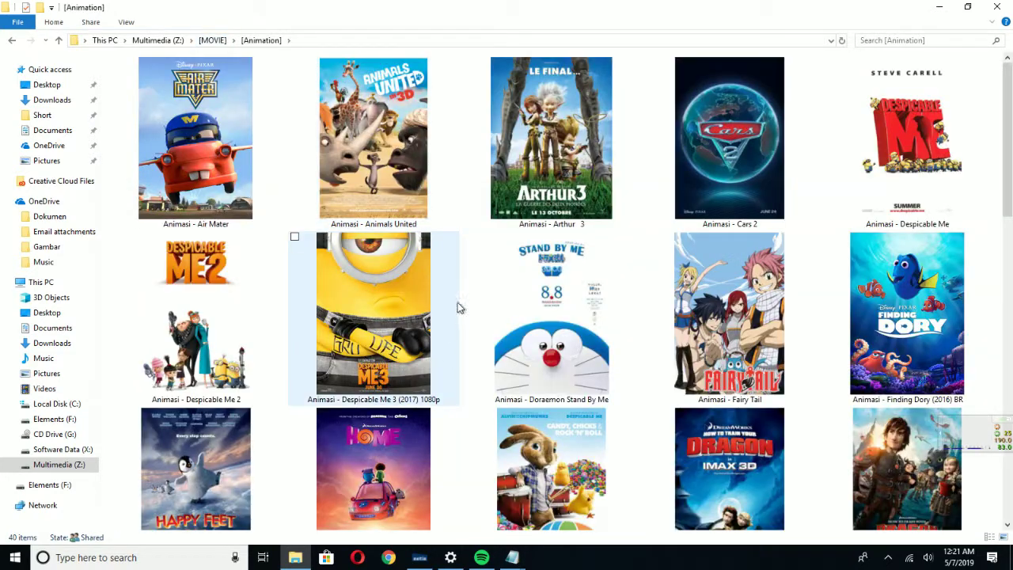
pyautogui.scroll(-3, 475, 300)
pyautogui.click(205, 139)
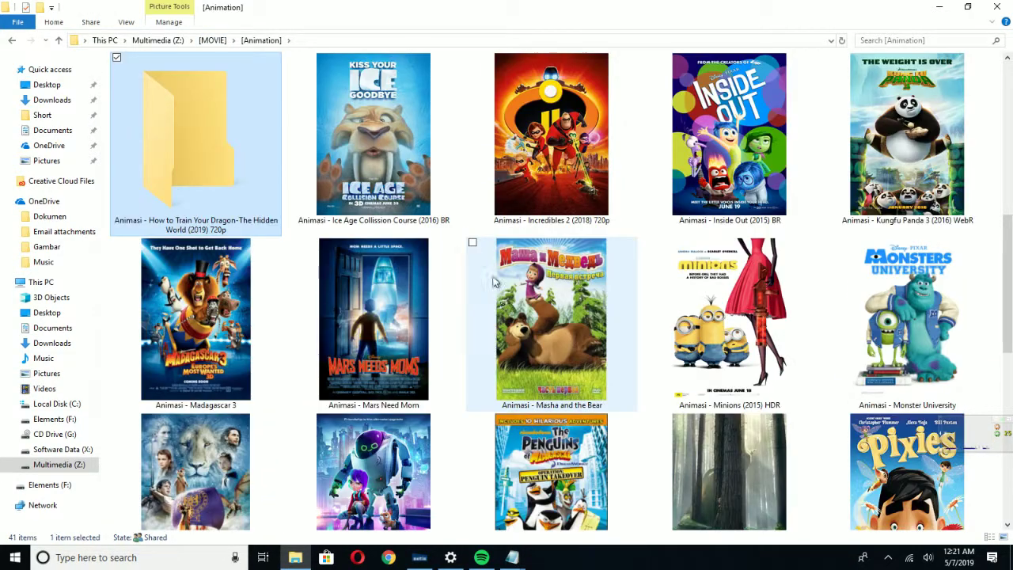
# Open the pasted movie folder to check for desktop.ini, and return to [Animation] to check the folder's icon.
pyautogui.doubleClick(199, 137)
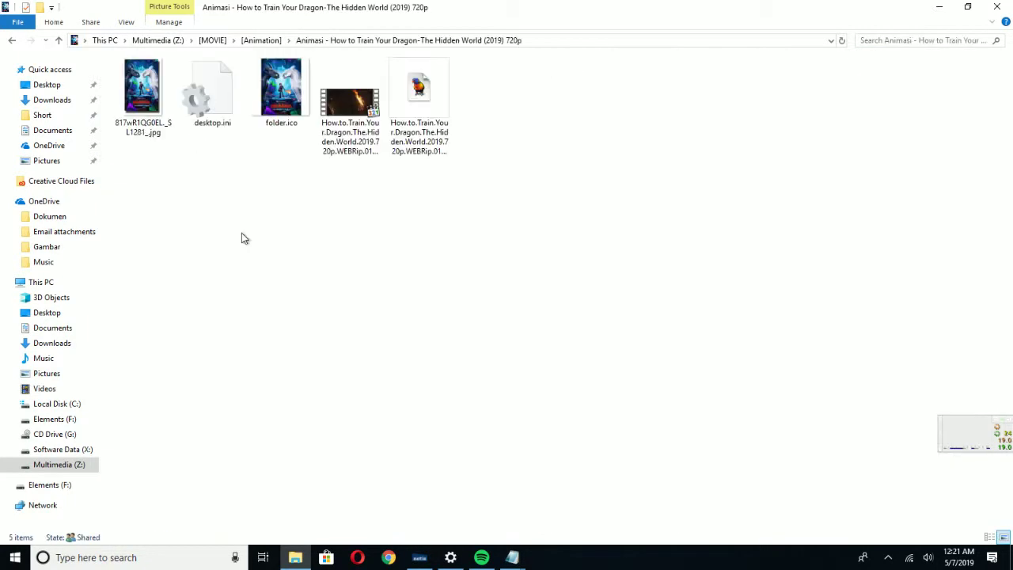
pyautogui.click(202, 106)
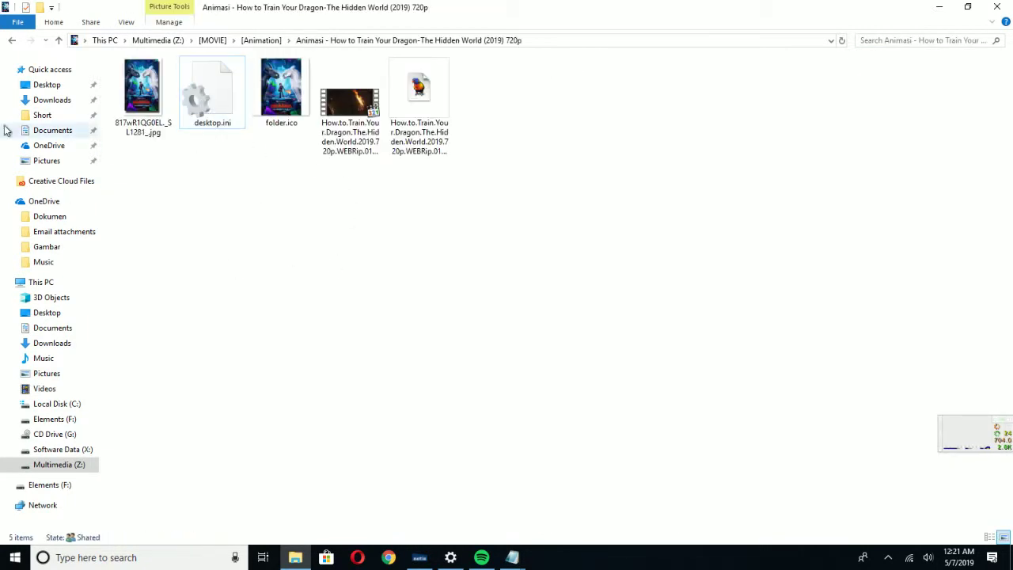
pyautogui.click(12, 40)
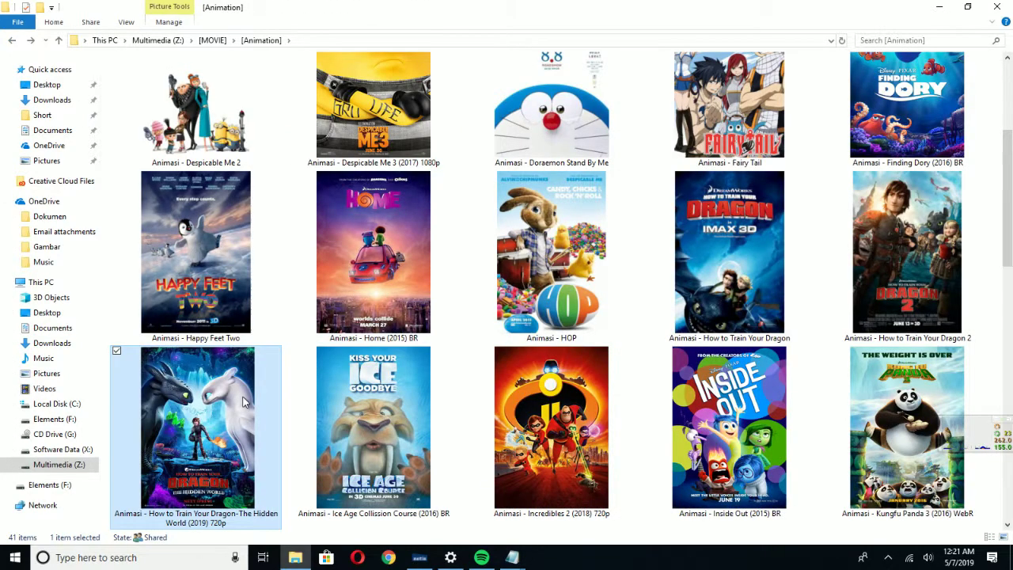
pyautogui.scroll(-1, 242, 400)
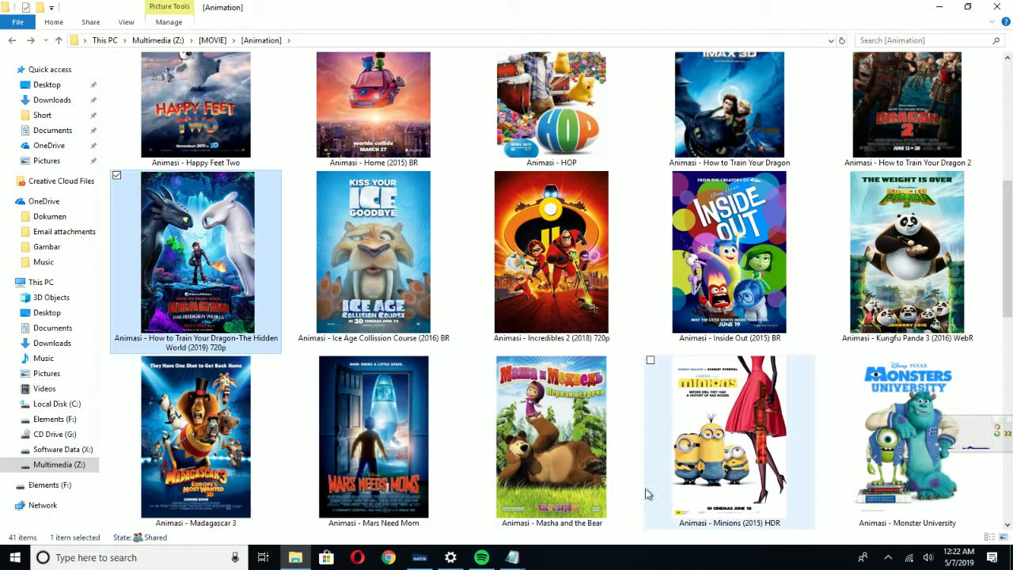
# Switch to the untitled Notepad note and replace its text with "OK, It's Done... Sorry For the incovenience...".
pyautogui.moveTo(512, 557)
pyautogui.click(536, 523)
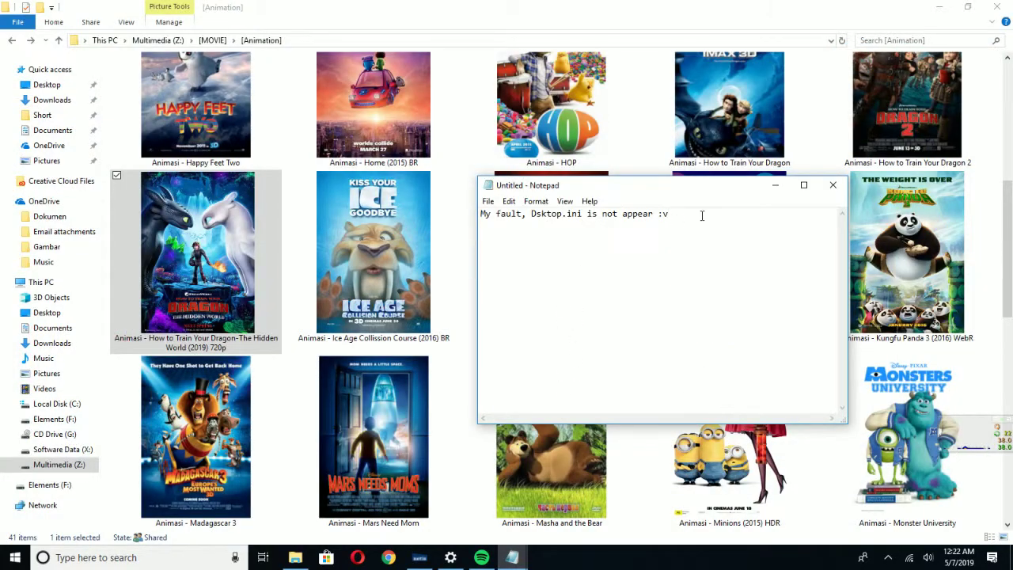
pyautogui.hotkey('ctrl', 'a')
pyautogui.write('0')
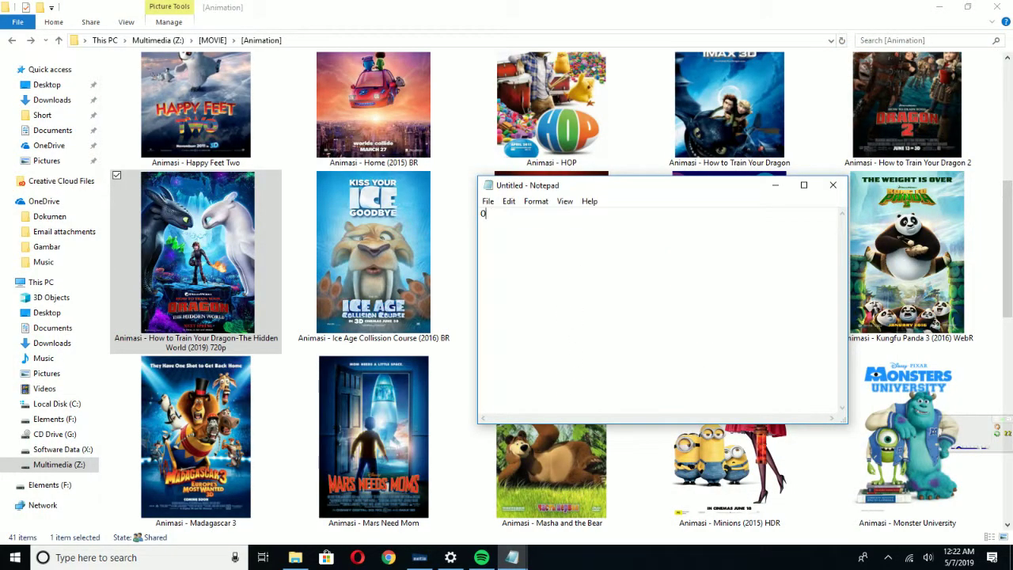
pyautogui.write("K, It's Done... S")
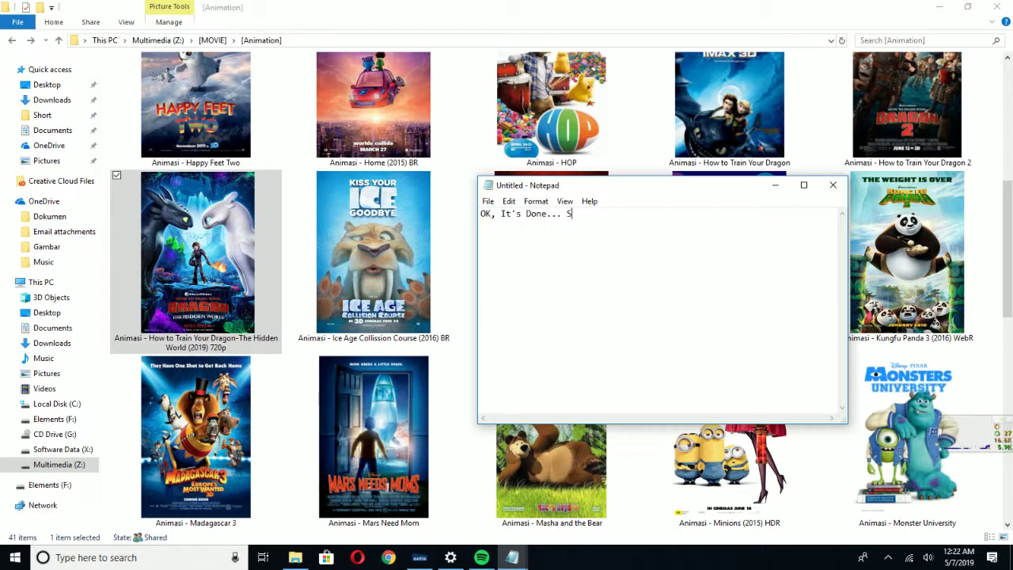
pyautogui.write('orry For the incovenie')
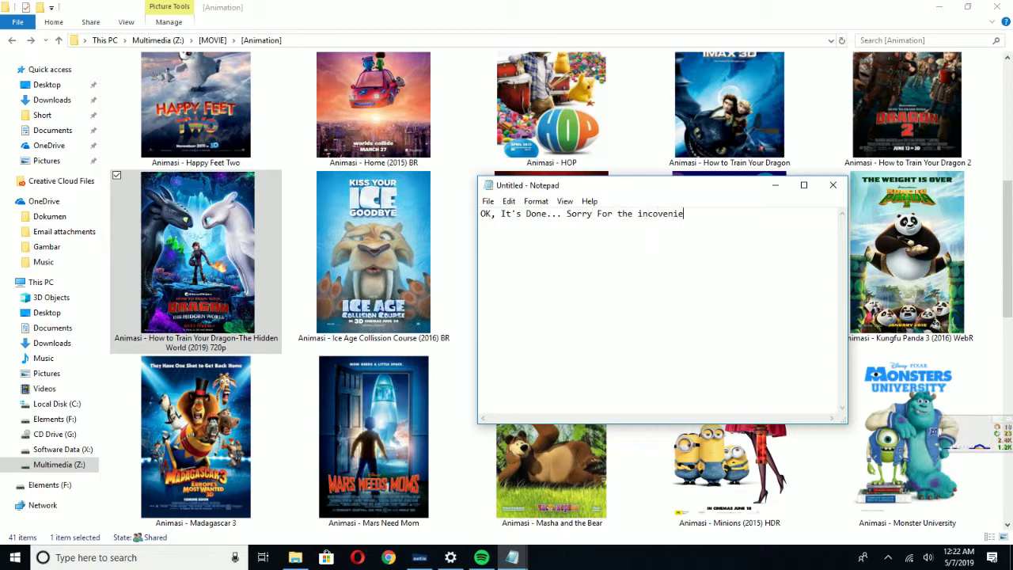
pyautogui.write('nce...')
# Replace the note's text with "THANK YOU FOR WATCHING... DOnt' Forget to subscribe, like and share".
pyautogui.hotkey('ctrl', 'a')
pyautogui.press('BackSpace')
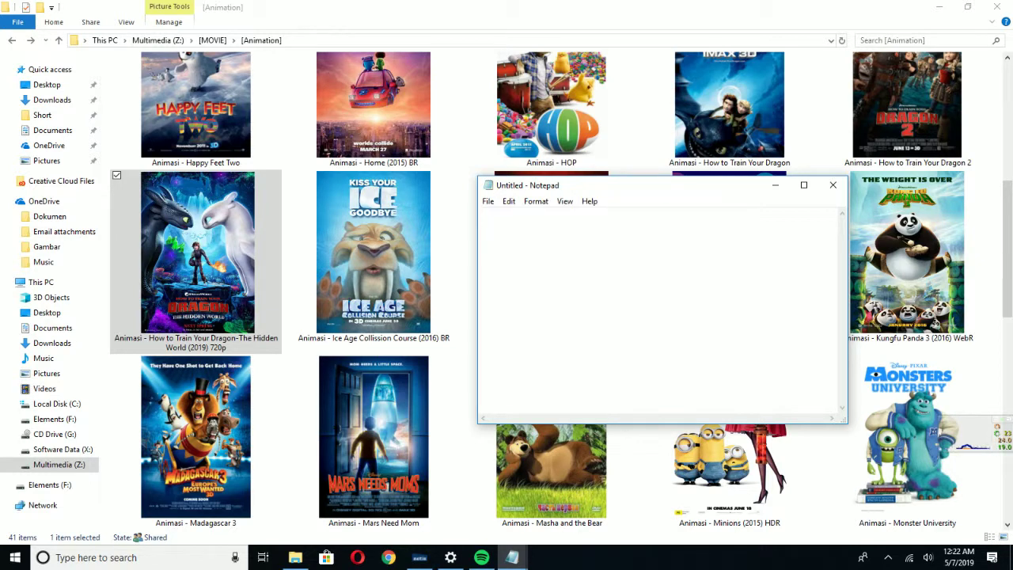
pyautogui.write('THANK YOU FOR WATCHING... DOn')
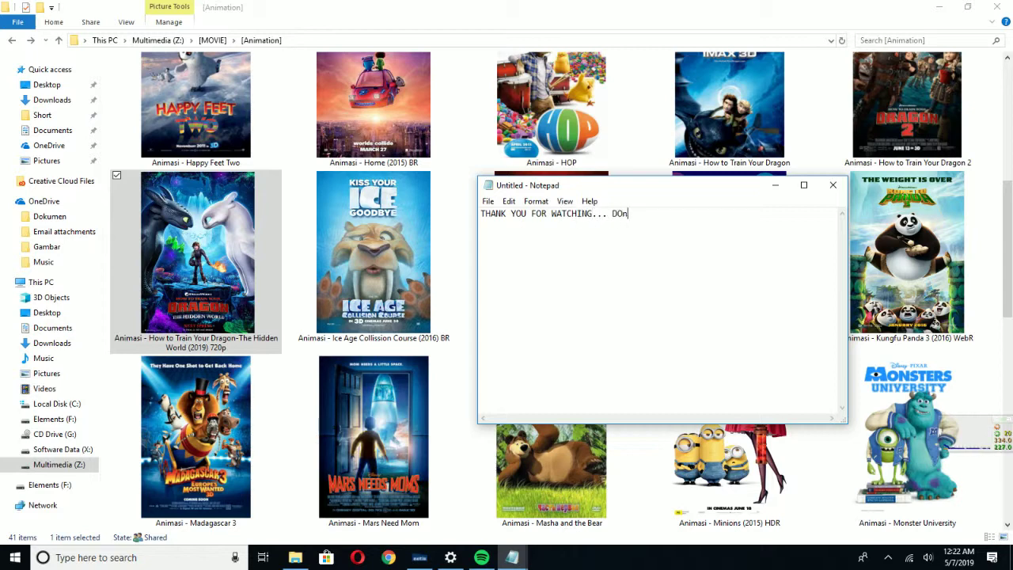
pyautogui.write("t' Forget to subscri")
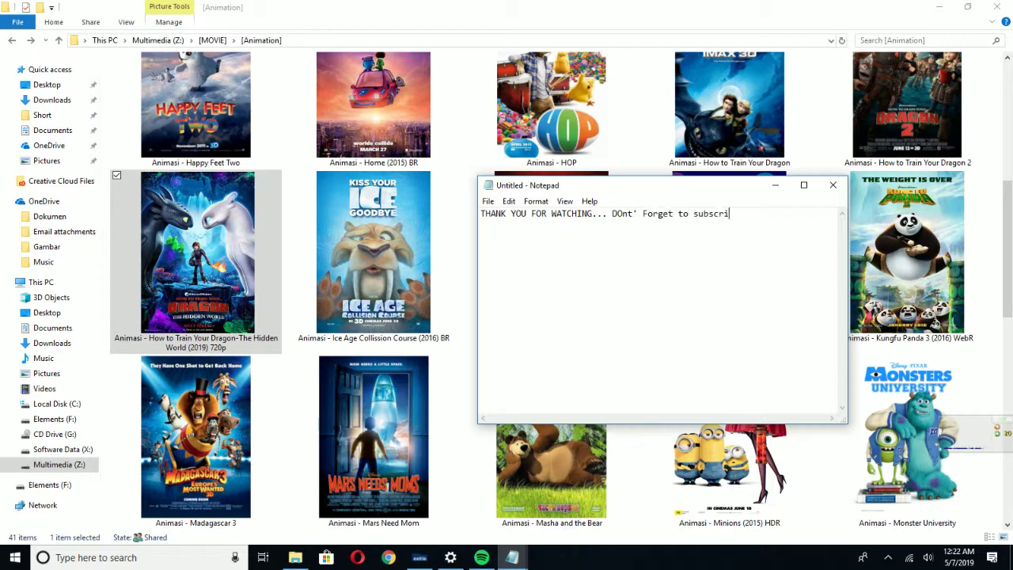
pyautogui.write('be, like and share')
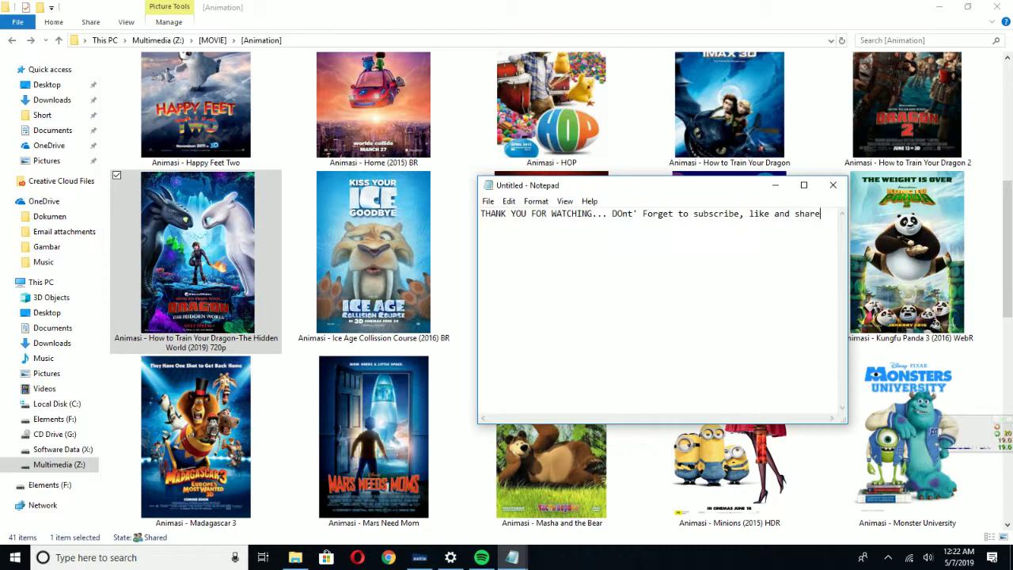
# Clear all the text from the note and close its window.
pyautogui.hotkey('ctrl', 'a')
pyautogui.press('BackSpace')
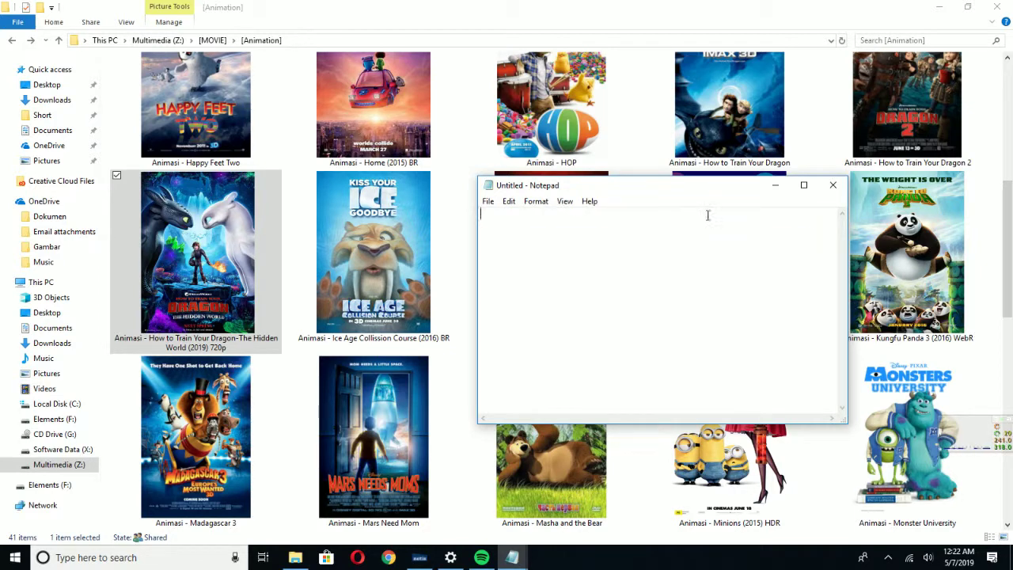
pyautogui.click(832, 185)
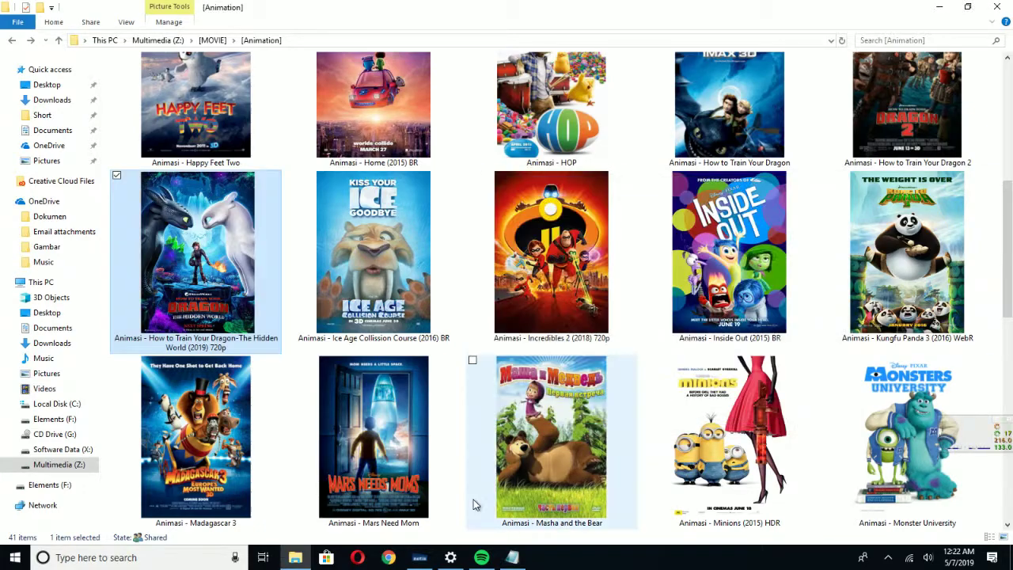
pyautogui.hotkey('alt', 'z')
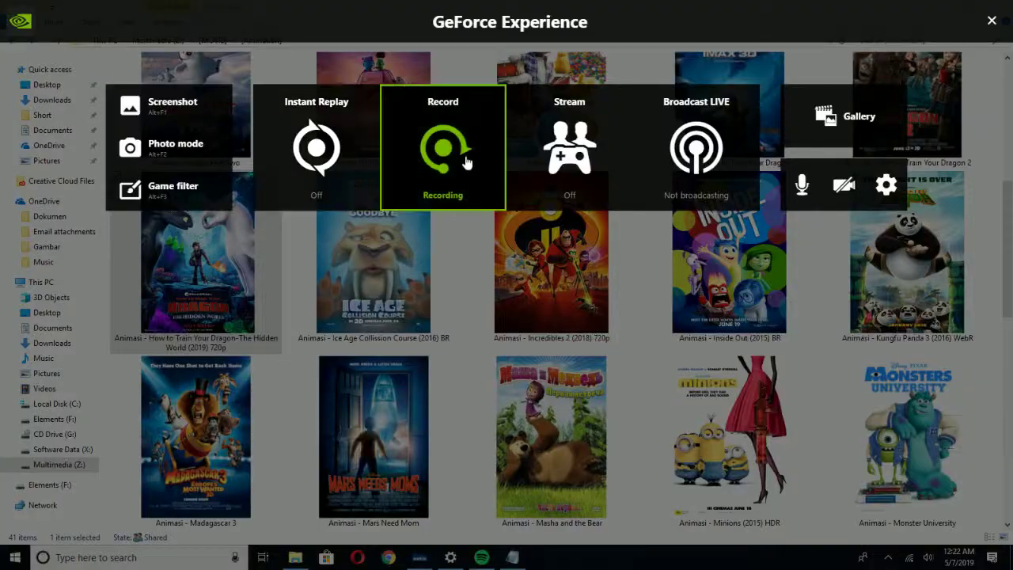